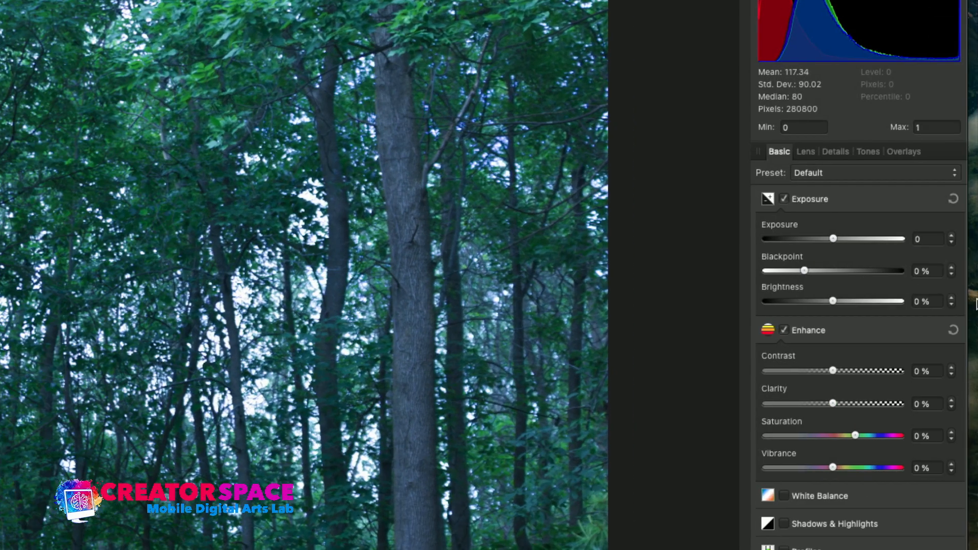
Step: Set exposure to 0.554, blackpoint to 7%, brightness to 1% and contrast to 17%
{"action": "left_click_drag", "start_coordinate": [837, 242], "coordinate": [841, 243]}
{"action": "left_click_drag", "start_coordinate": [805, 270], "coordinate": [836, 306]}
{"action": "left_click_drag", "start_coordinate": [833, 371], "coordinate": [855, 371]}
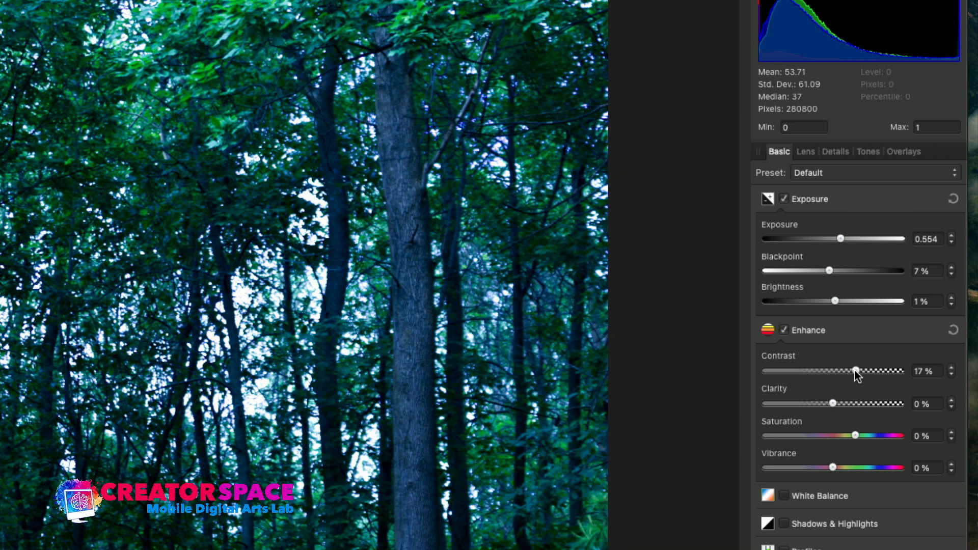
Step: Adjust the Enhance and Exposure sliders to saturation -23%, vibrance 3%, contrast 6% and exposure 1.1
{"action": "left_click_drag", "start_coordinate": [855, 436], "coordinate": [847, 471]}
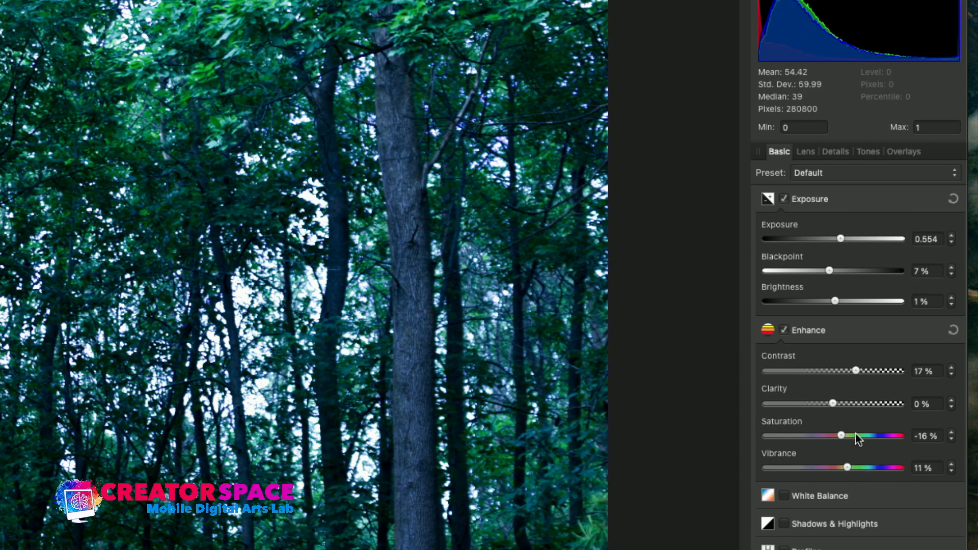
{"action": "left_click_drag", "start_coordinate": [840, 436], "coordinate": [839, 436]}
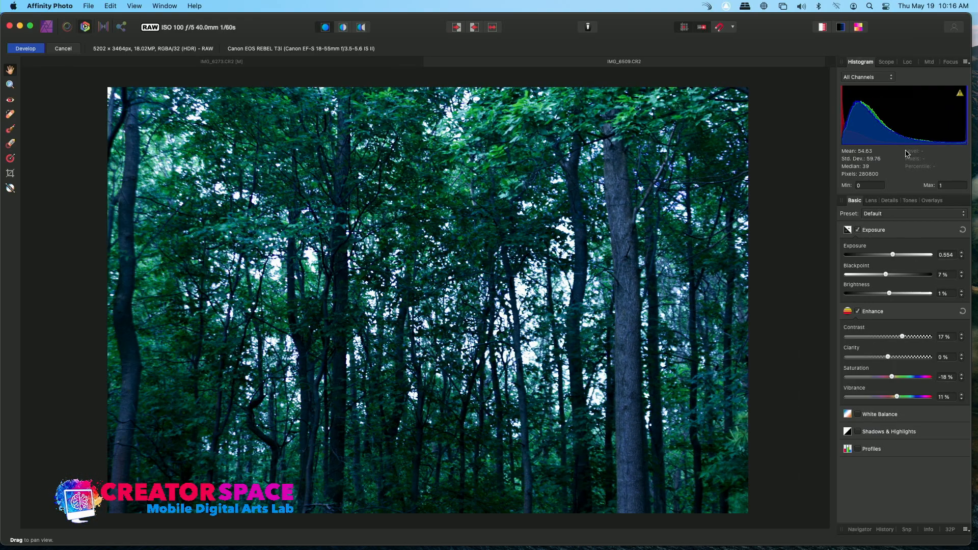
{"action": "mouse_move", "coordinate": [899, 401]}
{"action": "left_mouse_down"}
{"action": "mouse_move", "coordinate": [912, 400]}
{"action": "mouse_move", "coordinate": [871, 410]}
{"action": "mouse_move", "coordinate": [892, 407]}
{"action": "mouse_move", "coordinate": [900, 378]}
{"action": "mouse_move", "coordinate": [933, 372]}
{"action": "mouse_move", "coordinate": [817, 395]}
{"action": "mouse_move", "coordinate": [891, 386]}
{"action": "left_mouse_up"}
{"action": "mouse_move", "coordinate": [905, 337]}
{"action": "left_mouse_down"}
{"action": "mouse_move", "coordinate": [844, 349]}
{"action": "mouse_move", "coordinate": [909, 335]}
{"action": "mouse_move", "coordinate": [894, 336]}
{"action": "left_mouse_up"}
{"action": "mouse_move", "coordinate": [893, 256]}
{"action": "left_mouse_down"}
{"action": "mouse_move", "coordinate": [911, 256]}
{"action": "mouse_move", "coordinate": [898, 256]}
{"action": "left_mouse_up"}
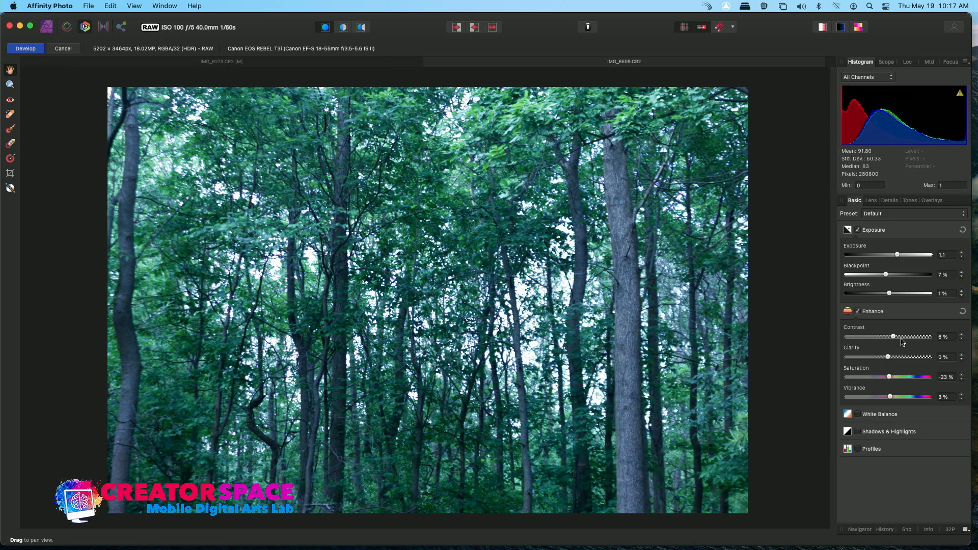
Step: Enable White Balance and set the temperature to 5765 K and the tint to 9%
{"action": "left_click", "coordinate": [859, 415]}
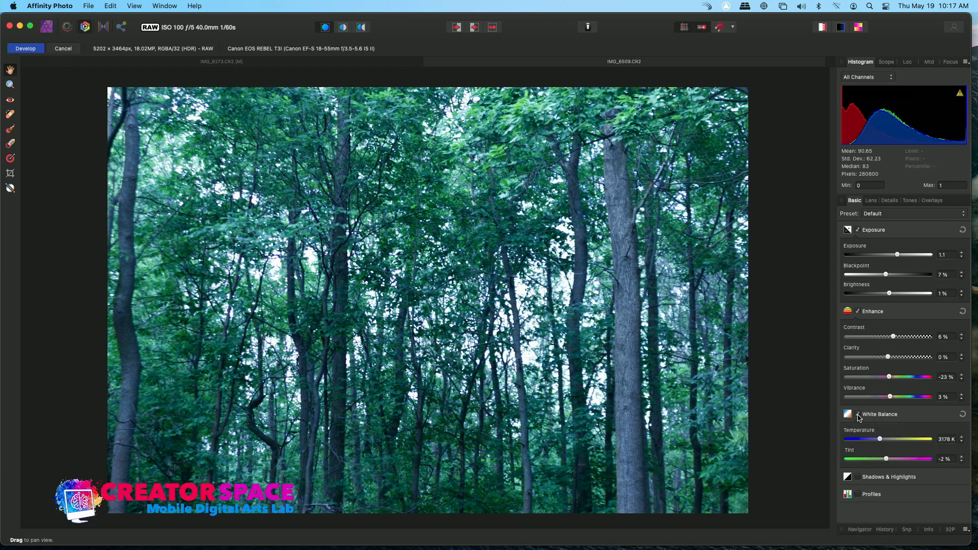
{"action": "left_click_drag", "start_coordinate": [881, 440], "coordinate": [911, 437]}
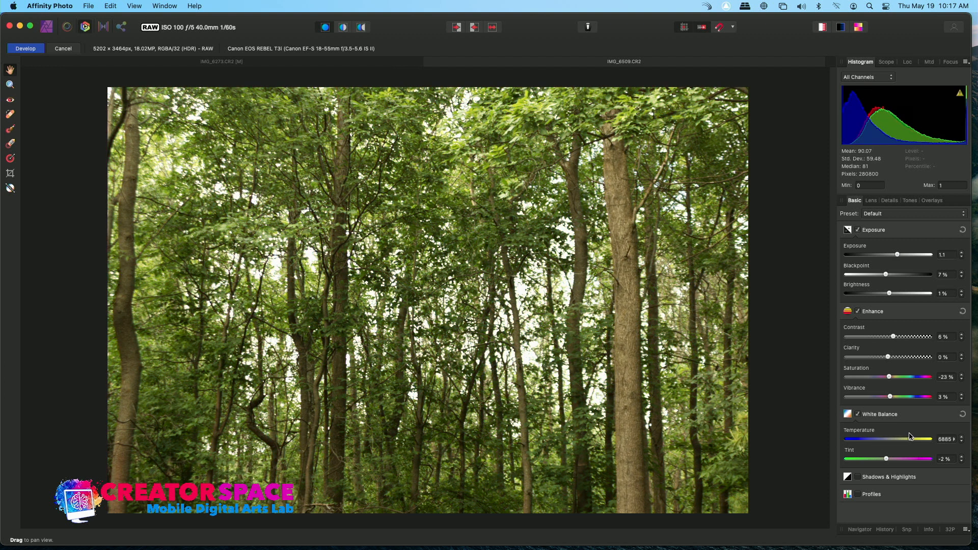
{"action": "left_click_drag", "start_coordinate": [909, 438], "coordinate": [906, 438]}
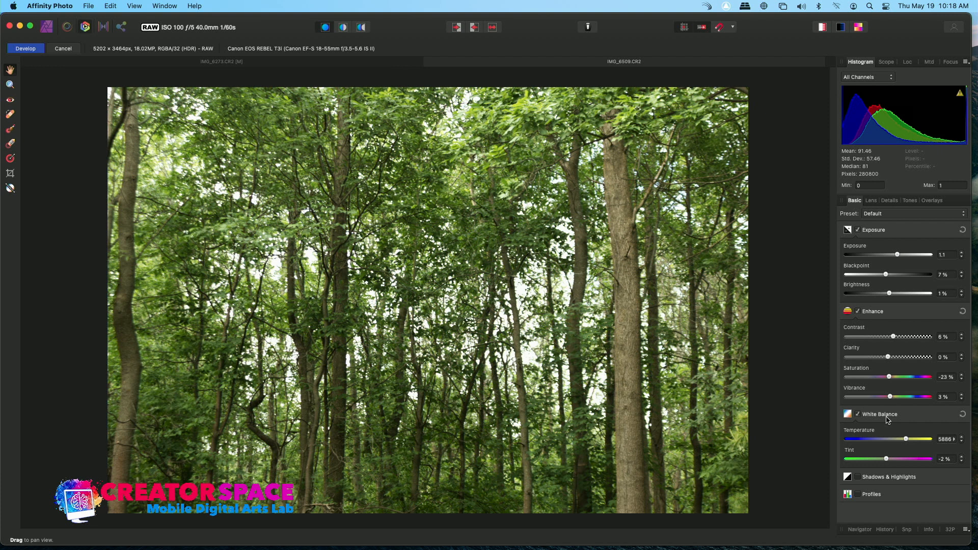
{"action": "left_click_drag", "start_coordinate": [907, 442], "coordinate": [846, 447]}
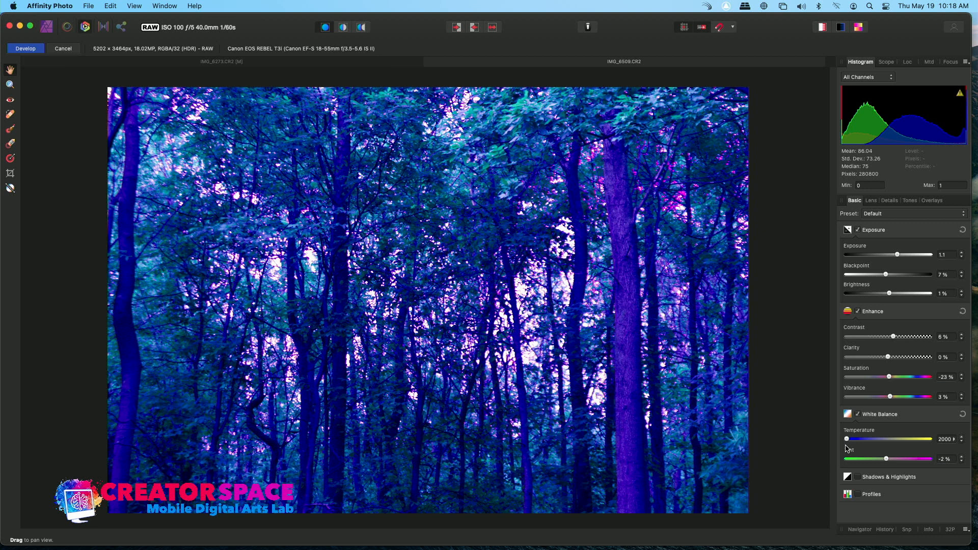
{"action": "left_click", "coordinate": [908, 440]}
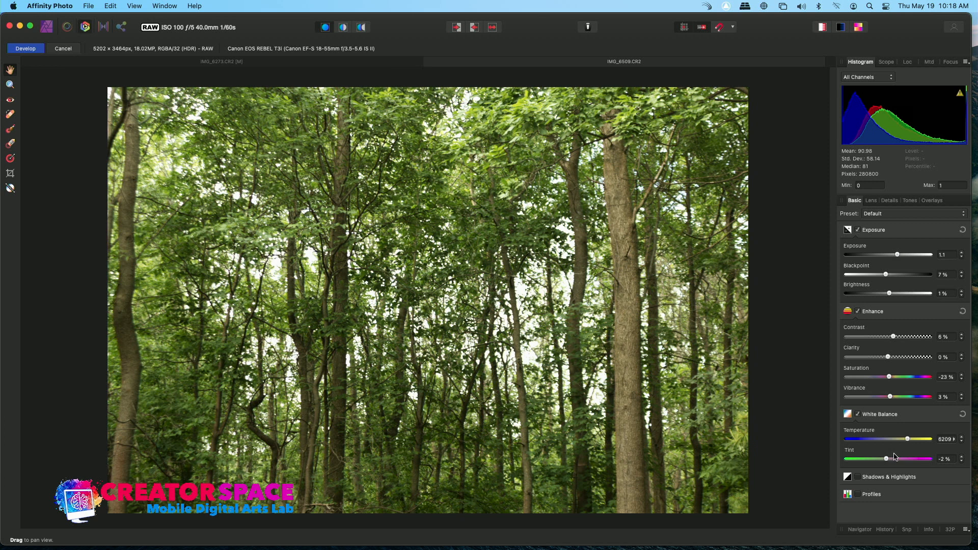
{"action": "left_click_drag", "start_coordinate": [889, 462], "coordinate": [905, 441]}
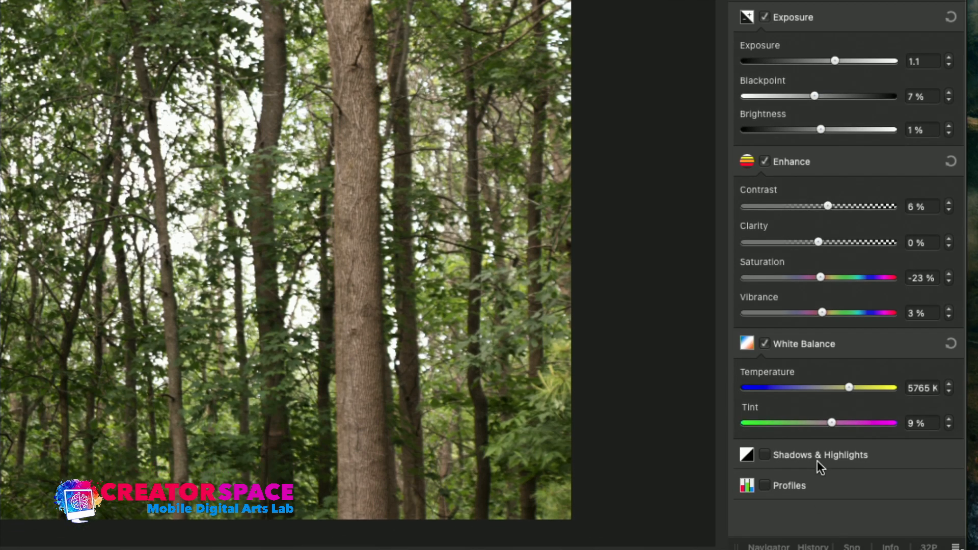
Step: Enable Shadows & Highlights and set shadows to -39% and highlights to 31%
{"action": "left_click", "coordinate": [818, 481]}
{"action": "scroll", "coordinate": [818, 460], "scroll_direction": "down", "scroll_amount": 2}
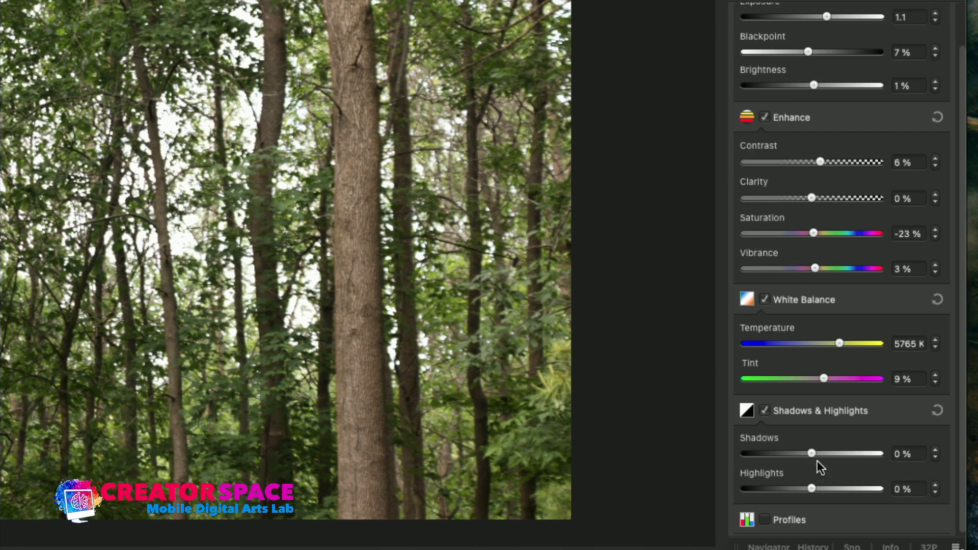
{"action": "scroll", "coordinate": [830, 516], "scroll_direction": "down", "scroll_amount": 2}
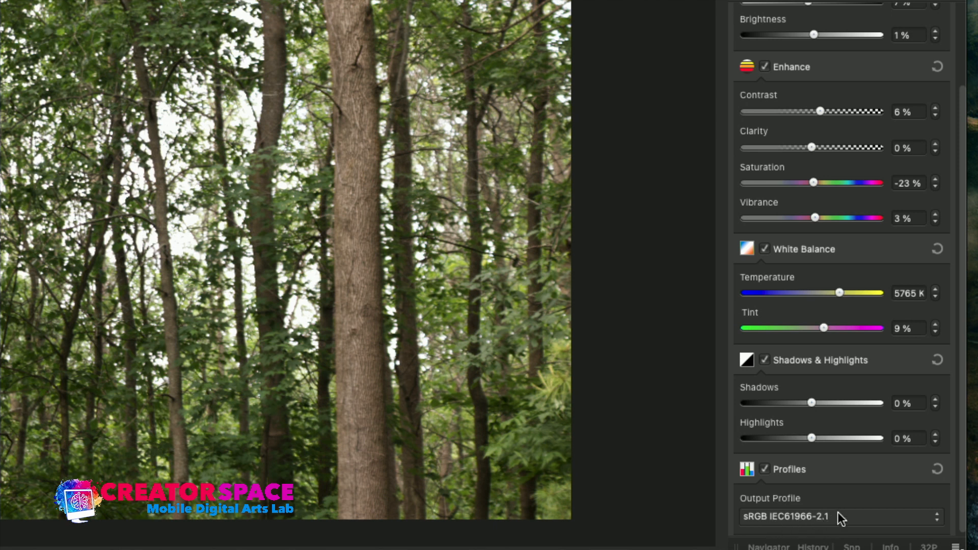
{"action": "left_click_drag", "start_coordinate": [812, 405], "coordinate": [823, 443]}
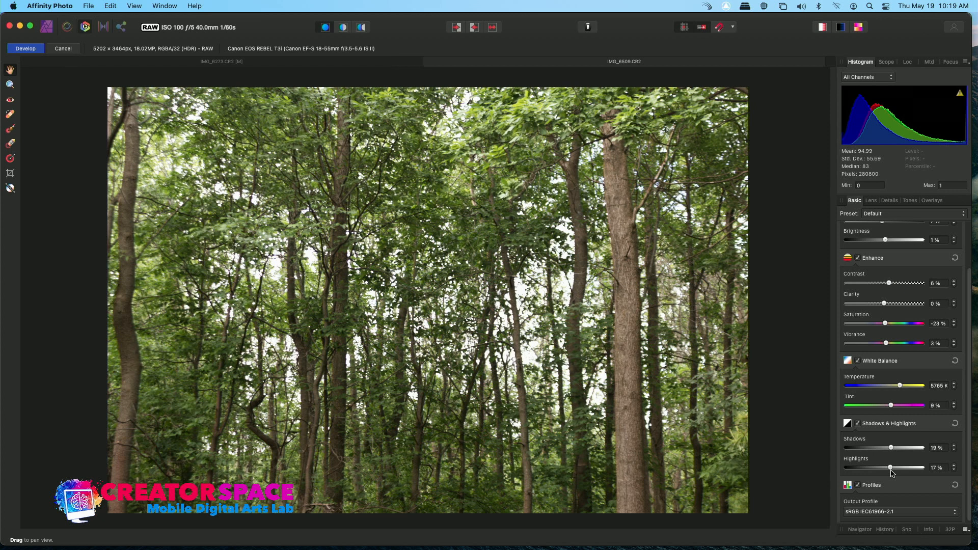
{"action": "left_click_drag", "start_coordinate": [892, 448], "coordinate": [836, 479]}
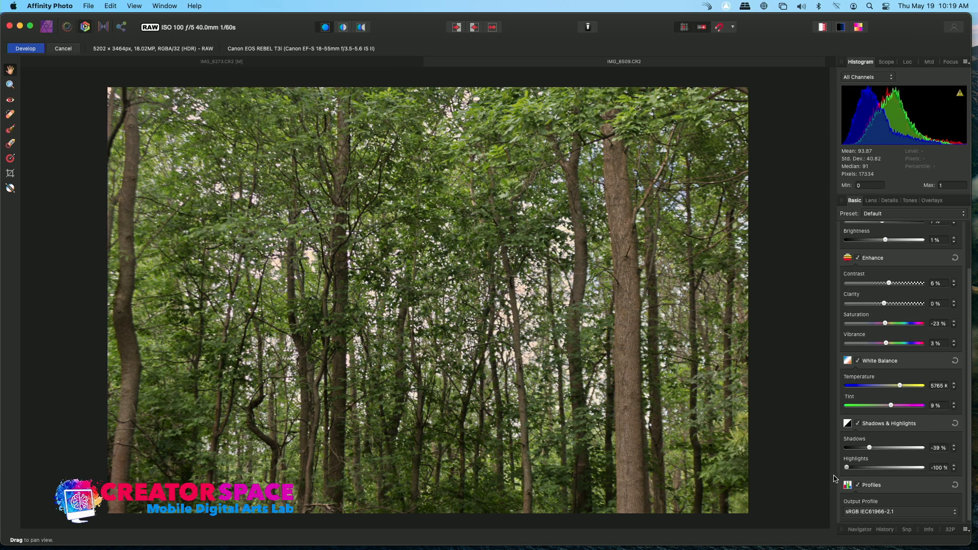
{"action": "left_click_drag", "start_coordinate": [846, 468], "coordinate": [897, 470]}
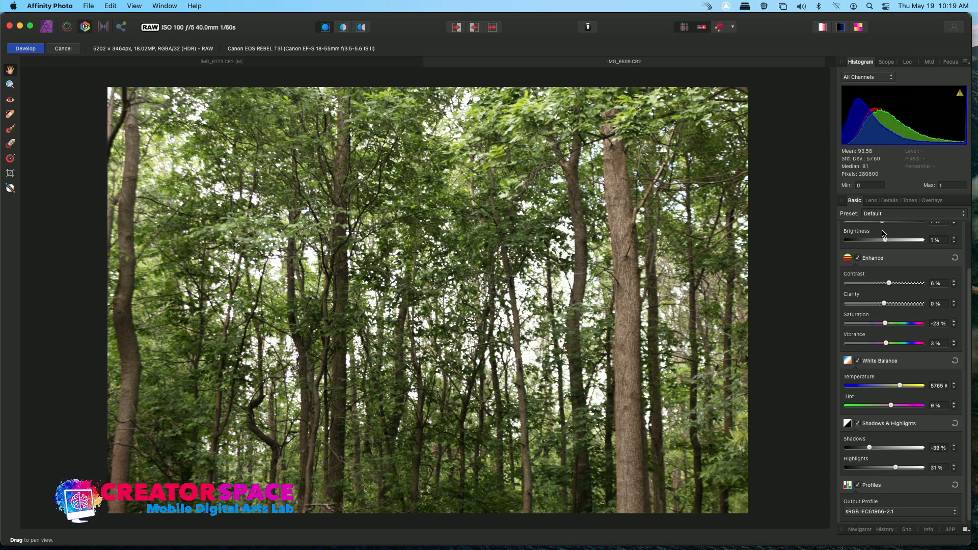
Step: Try a 25% vertical and a 4.5° rotation lens correction, resetting Lens Correction after each
{"action": "left_click", "coordinate": [872, 201]}
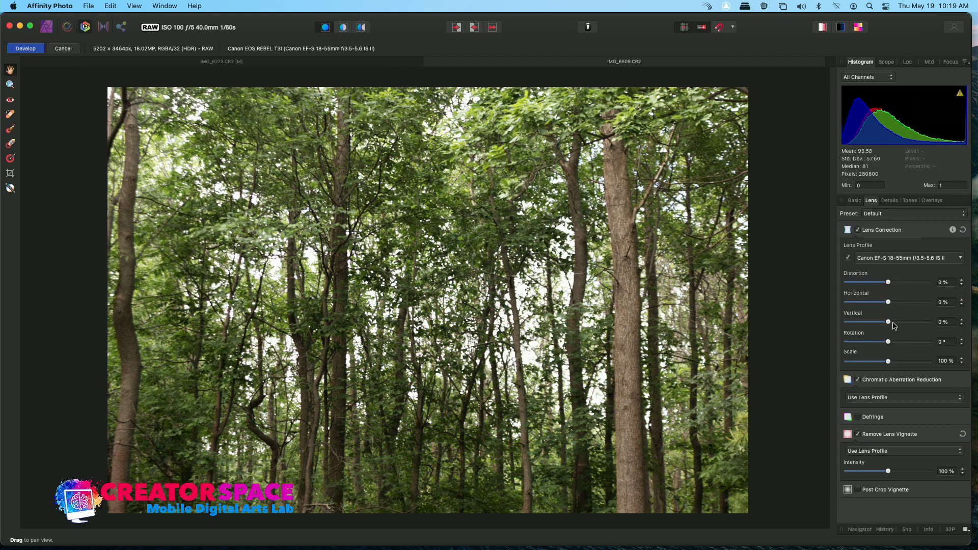
{"action": "left_click_drag", "start_coordinate": [890, 323], "coordinate": [899, 323]}
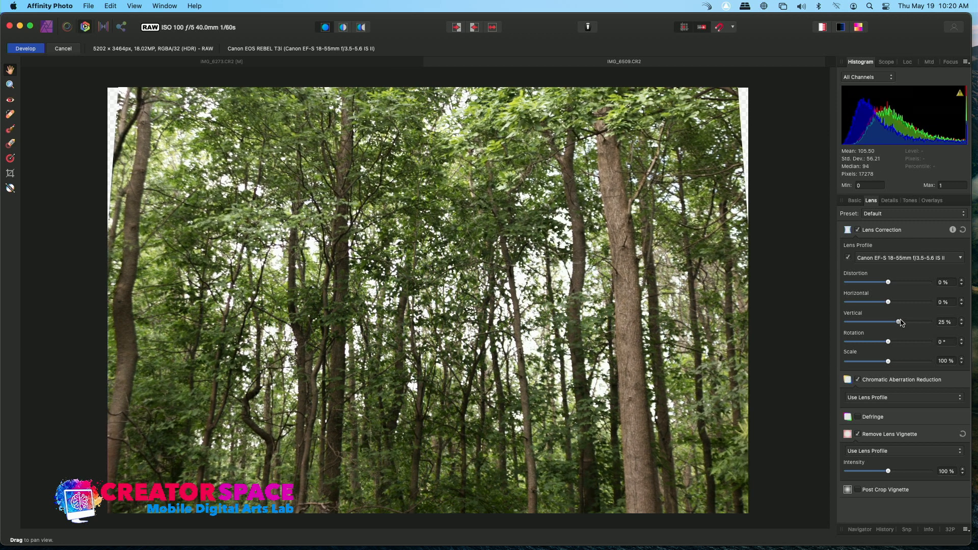
{"action": "left_click", "coordinate": [963, 230]}
{"action": "left_click_drag", "start_coordinate": [890, 342], "coordinate": [907, 342]}
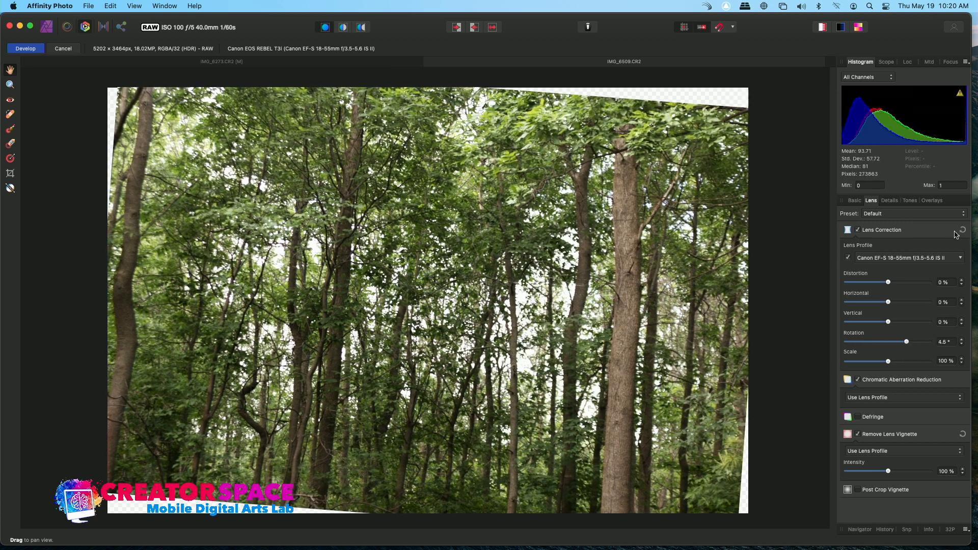
{"action": "left_click", "coordinate": [963, 230]}
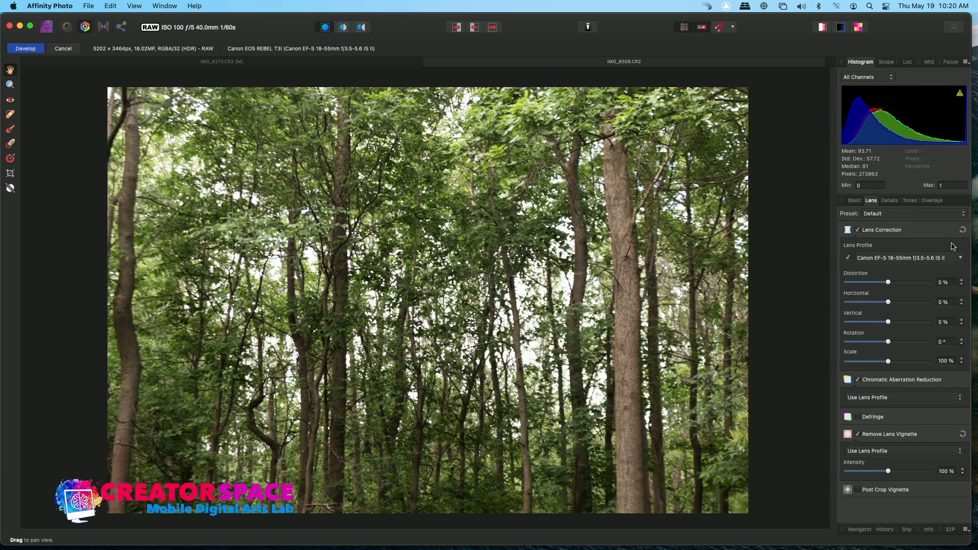
Step: Examine the chromatic aberration and noise reduction settings
{"action": "left_click", "coordinate": [890, 399]}
{"action": "left_click", "coordinate": [889, 398]}
{"action": "left_click", "coordinate": [890, 201]}
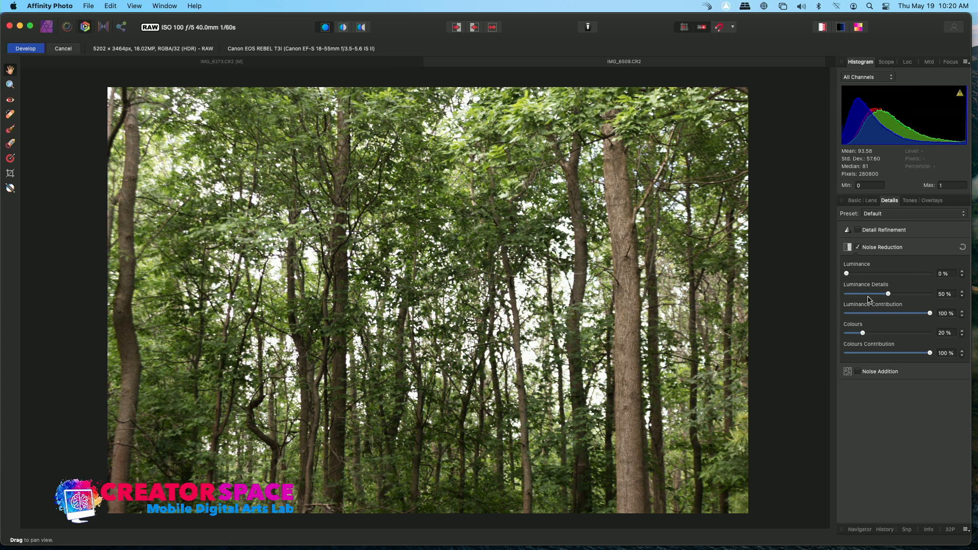
{"action": "left_click_drag", "start_coordinate": [850, 276], "coordinate": [830, 275]}
Step: Enable Curves and bend the master curve into a gentle S shape with three added points
{"action": "left_click", "coordinate": [910, 201]}
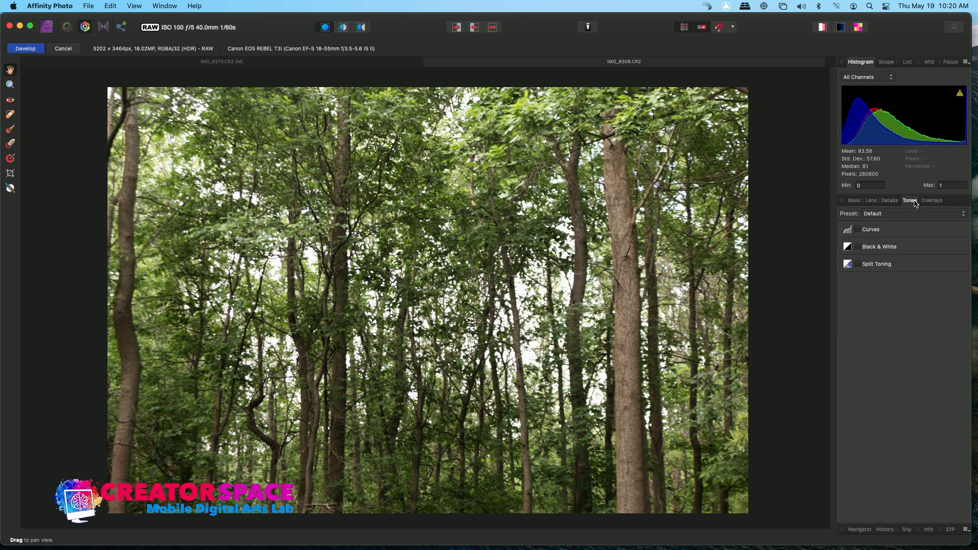
{"action": "left_click", "coordinate": [858, 230]}
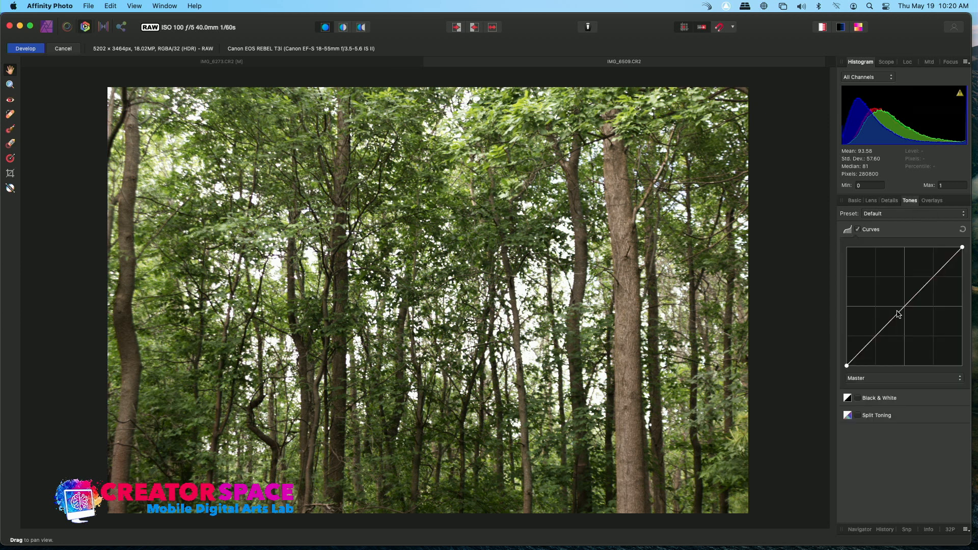
{"action": "left_click_drag", "start_coordinate": [904, 308], "coordinate": [903, 300]}
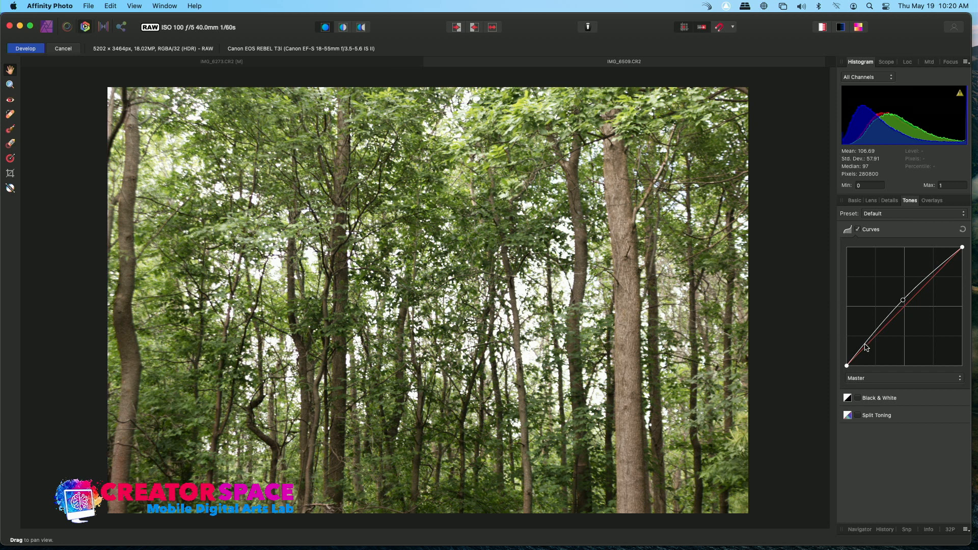
{"action": "left_click_drag", "start_coordinate": [868, 346], "coordinate": [870, 344]}
{"action": "left_click_drag", "start_coordinate": [938, 269], "coordinate": [935, 264]}
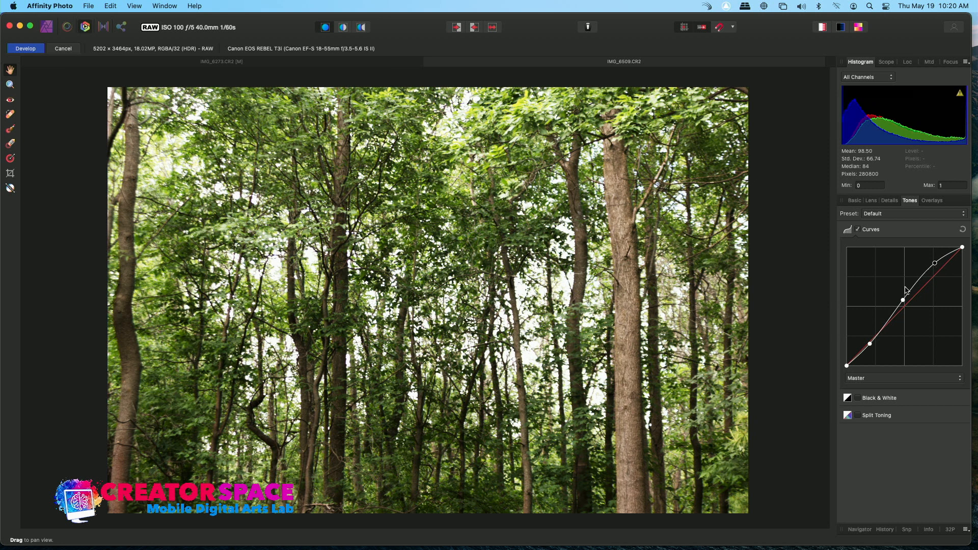
{"action": "left_click_drag", "start_coordinate": [904, 302], "coordinate": [904, 304]}
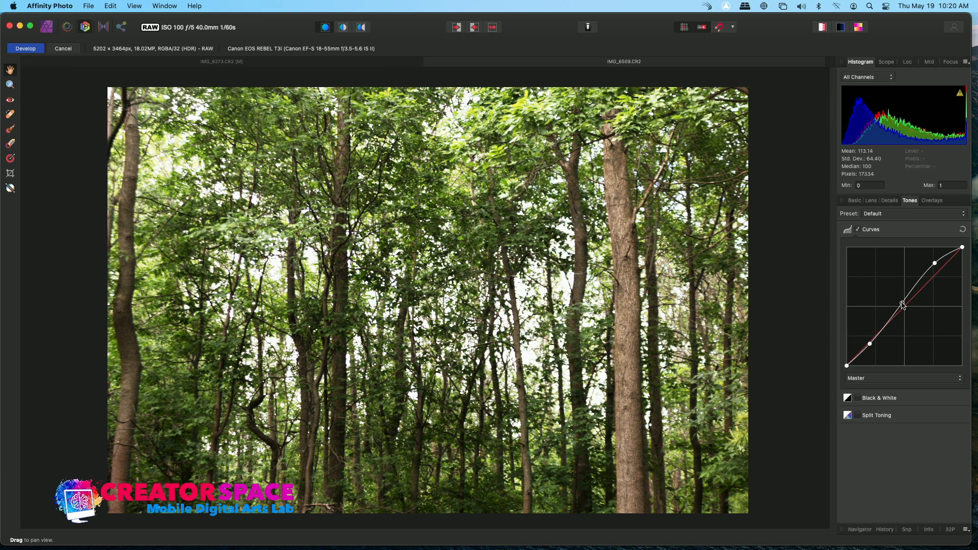
Step: Toggle the Curves adjustment on and off to compare before and after
{"action": "left_click", "coordinate": [859, 231]}
{"action": "left_click", "coordinate": [859, 230]}
{"action": "left_click", "coordinate": [859, 230]}
{"action": "left_click", "coordinate": [859, 230]}
{"action": "left_click", "coordinate": [859, 231]}
{"action": "left_click", "coordinate": [860, 231]}
{"action": "left_click", "coordinate": [860, 232]}
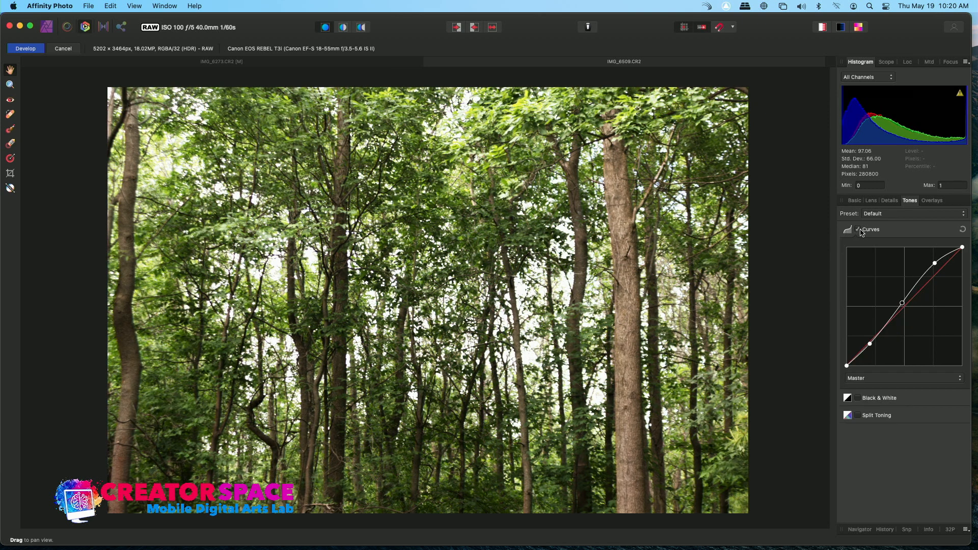
Step: Try the Black & White adjustment, toggling it on and off
{"action": "left_click", "coordinate": [858, 399]}
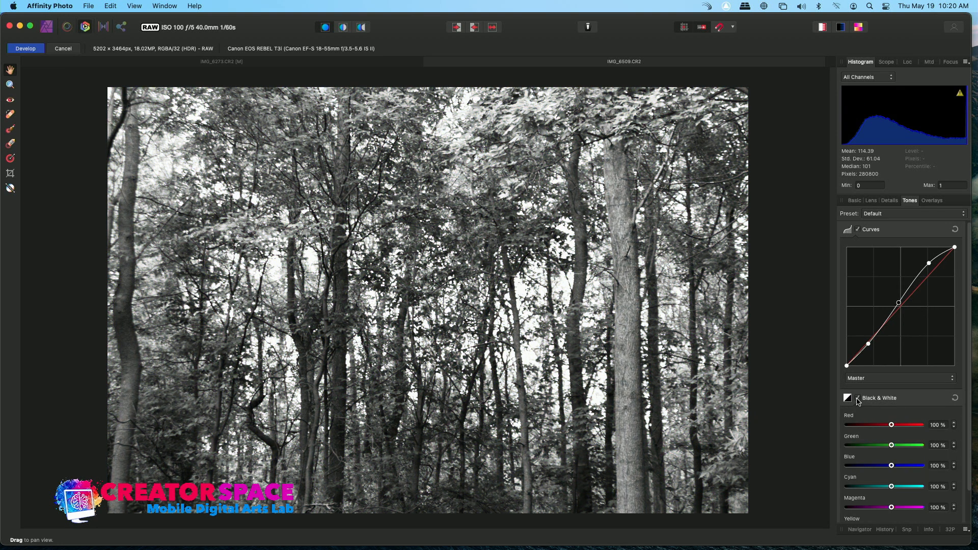
{"action": "left_click", "coordinate": [858, 399]}
{"action": "left_click", "coordinate": [858, 399]}
{"action": "left_click", "coordinate": [858, 399]}
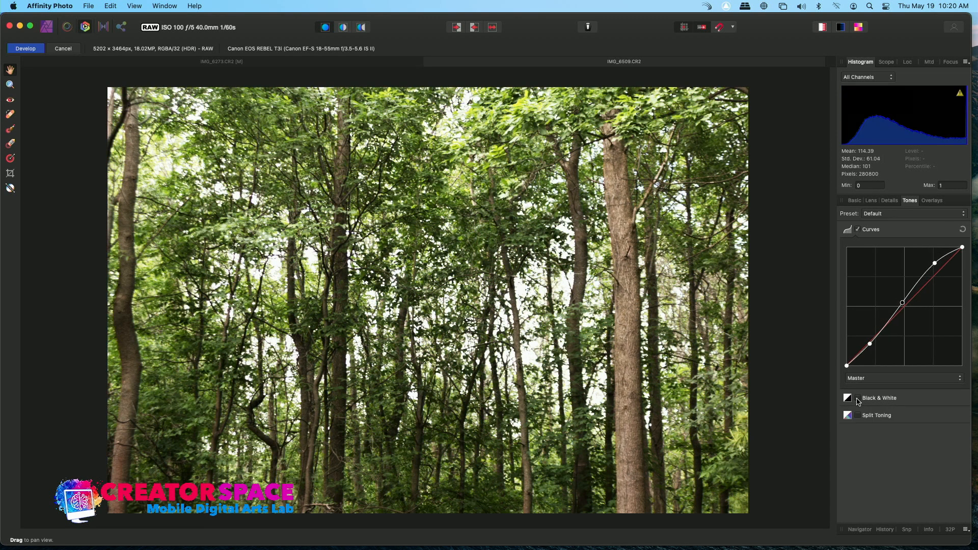
{"action": "left_click", "coordinate": [859, 416]}
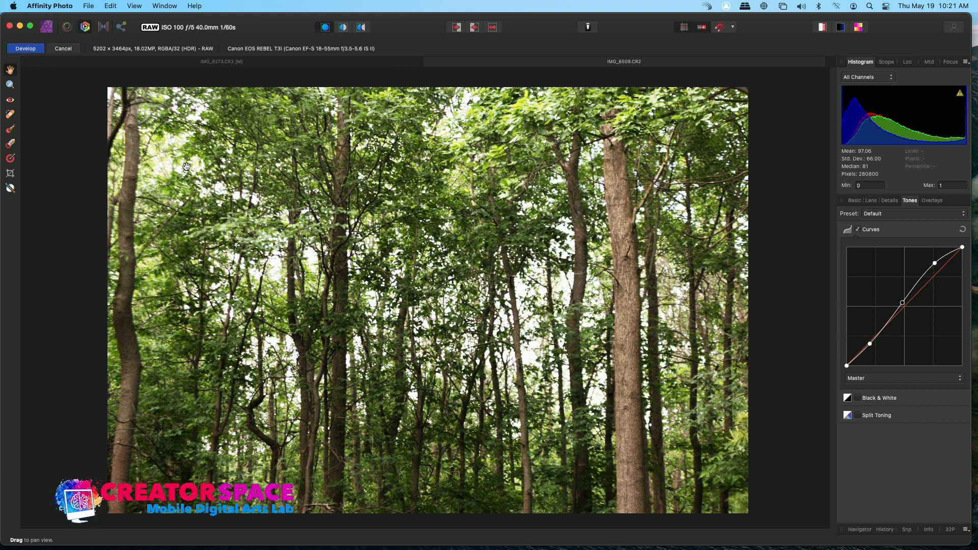
Step: Develop the RAW image into the photo workspace
{"action": "left_click", "coordinate": [930, 202]}
{"action": "left_click", "coordinate": [856, 202]}
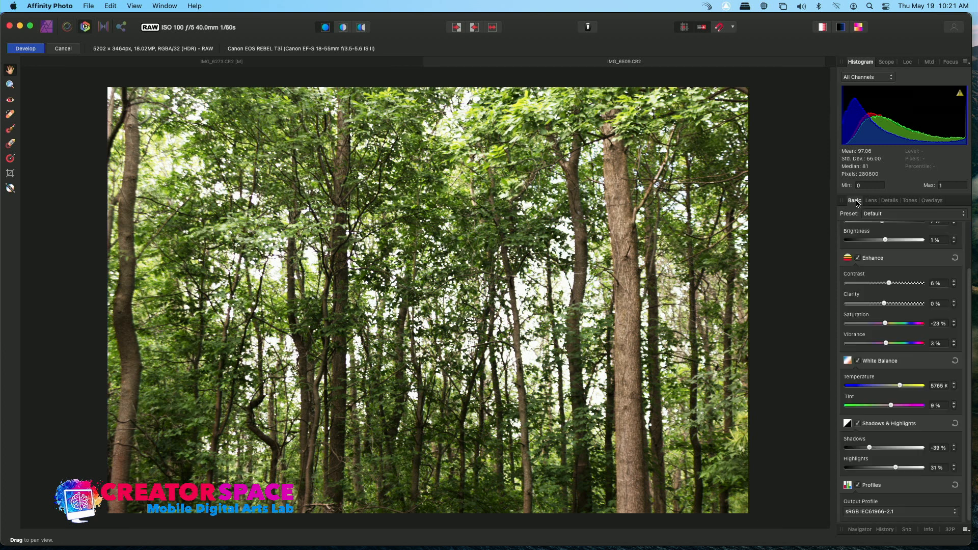
{"action": "left_click_drag", "start_coordinate": [890, 284], "coordinate": [896, 286]}
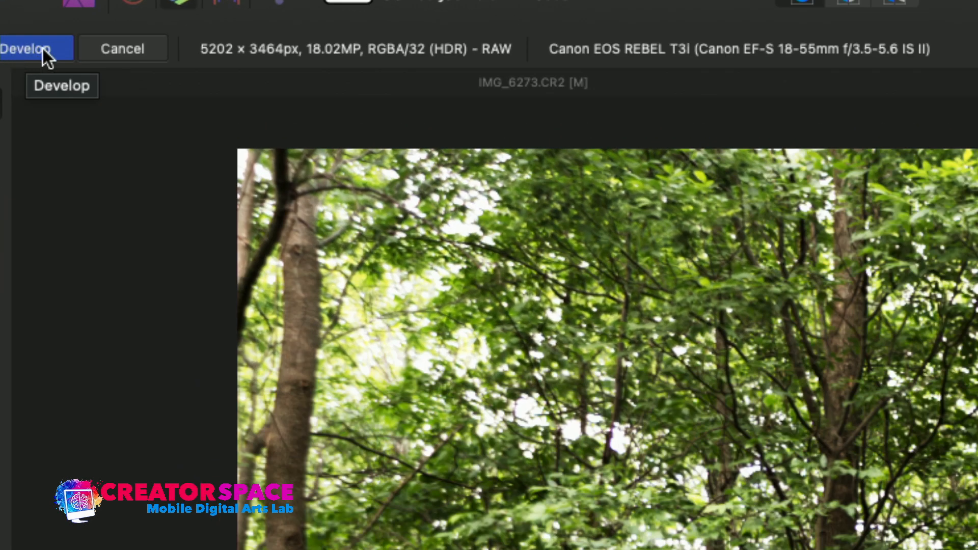
{"action": "left_click", "coordinate": [44, 47]}
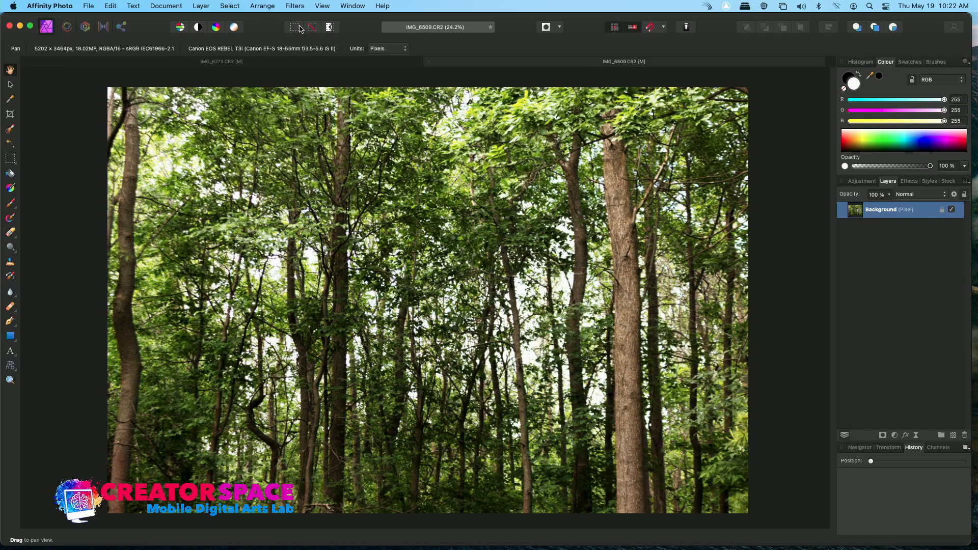
Step: Save the document as IMG_6509 Developed in the PHOTOS RAW folder
{"action": "left_click", "coordinate": [97, 5]}
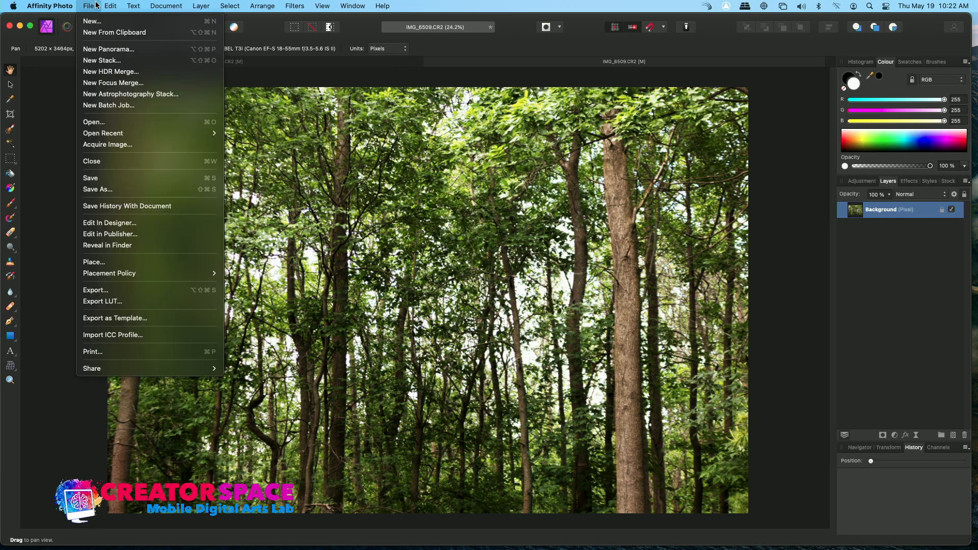
{"action": "left_click", "coordinate": [94, 189]}
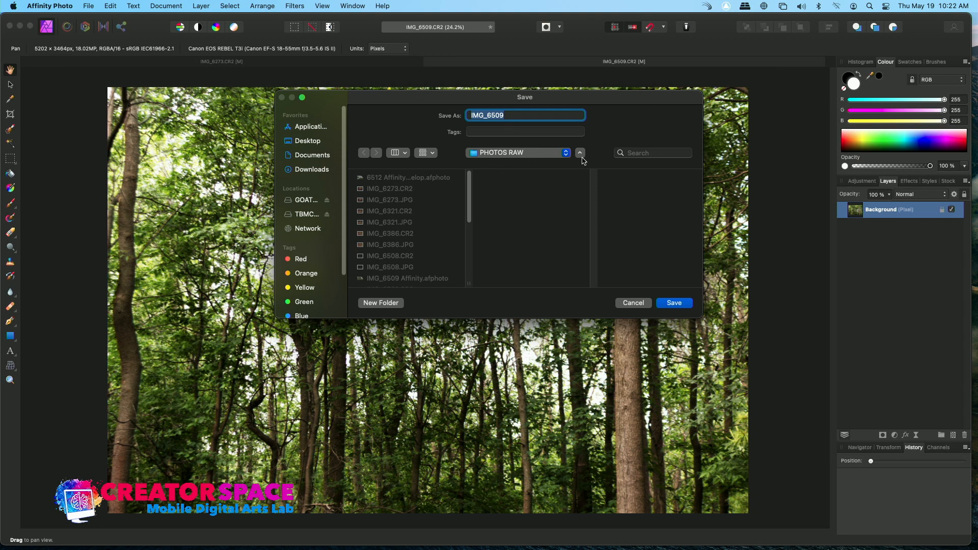
{"action": "left_click", "coordinate": [525, 116]}
{"action": "left_click", "coordinate": [664, 304]}
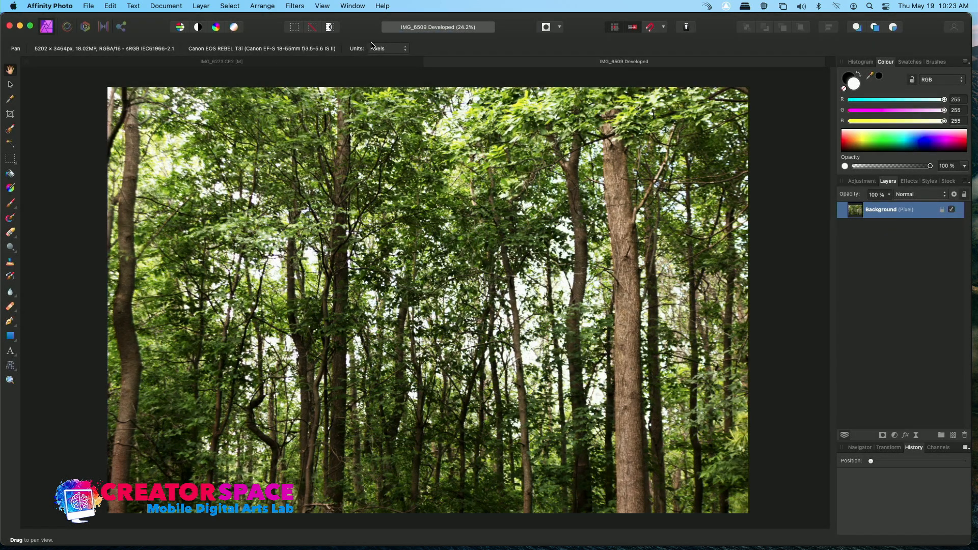
Step: Open the raw file IMG_6509.CR2 from the PHOTOS RAW folder
{"action": "left_click", "coordinate": [89, 9]}
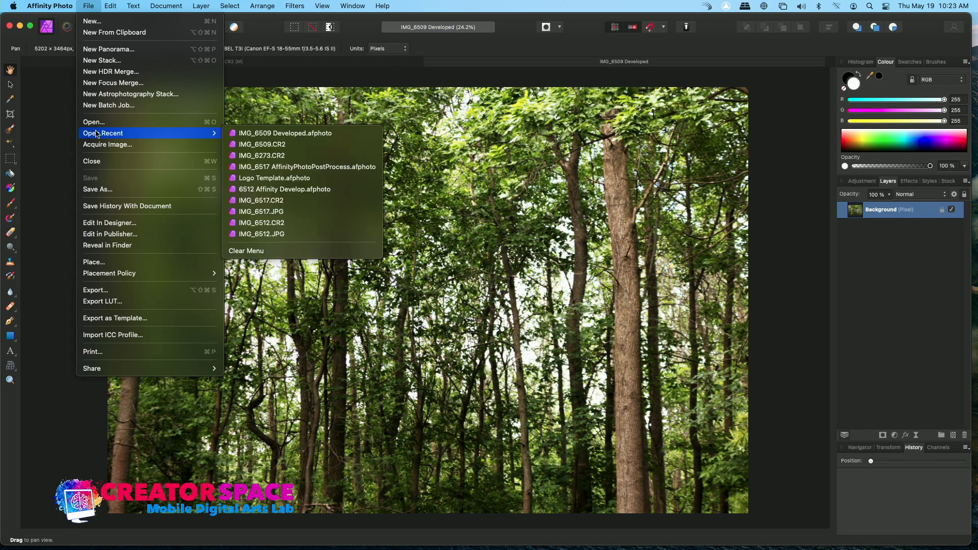
{"action": "left_click", "coordinate": [162, 124]}
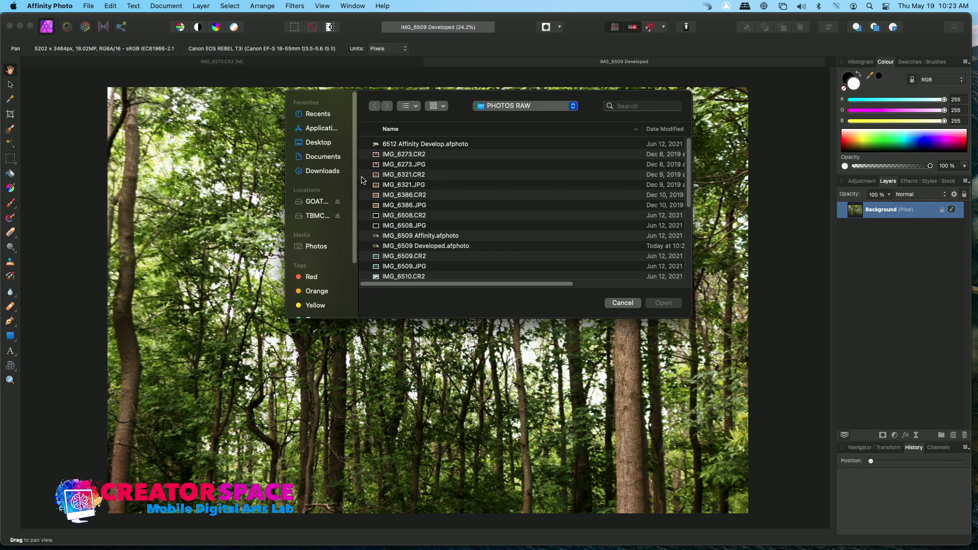
{"action": "left_click", "coordinate": [398, 261]}
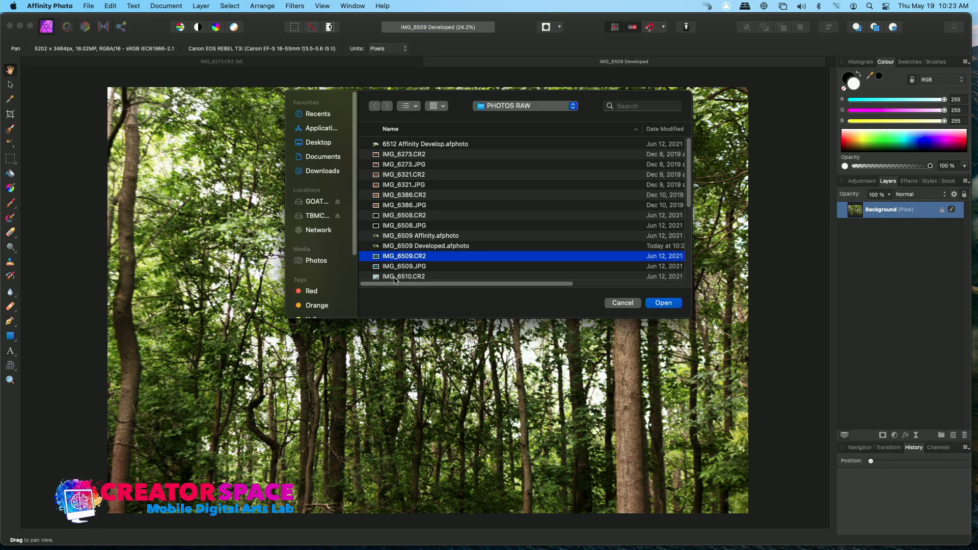
{"action": "double_click", "coordinate": [375, 256]}
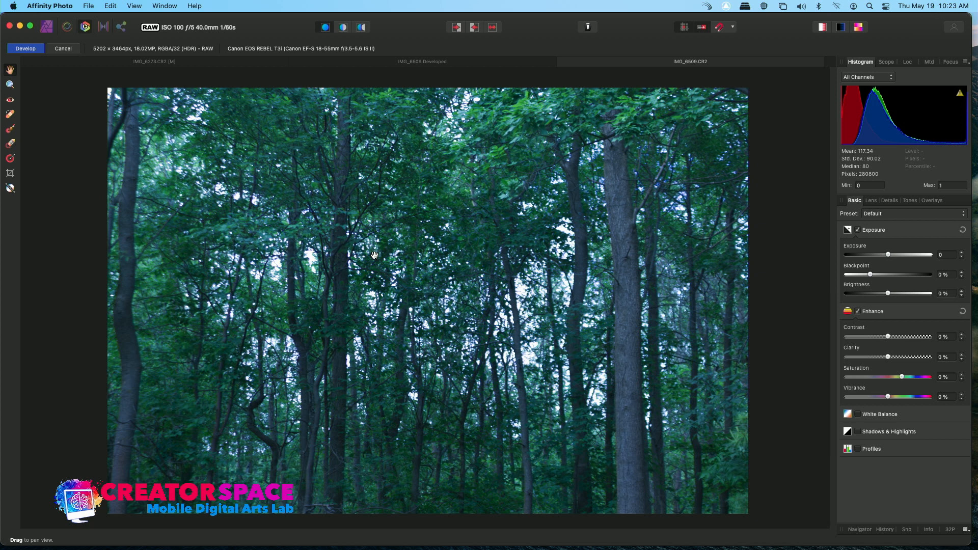
Step: Return to the IMG_6509 Developed document and add a Posterise adjustment with Posterise Levels set to 2
{"action": "left_click", "coordinate": [472, 66]}
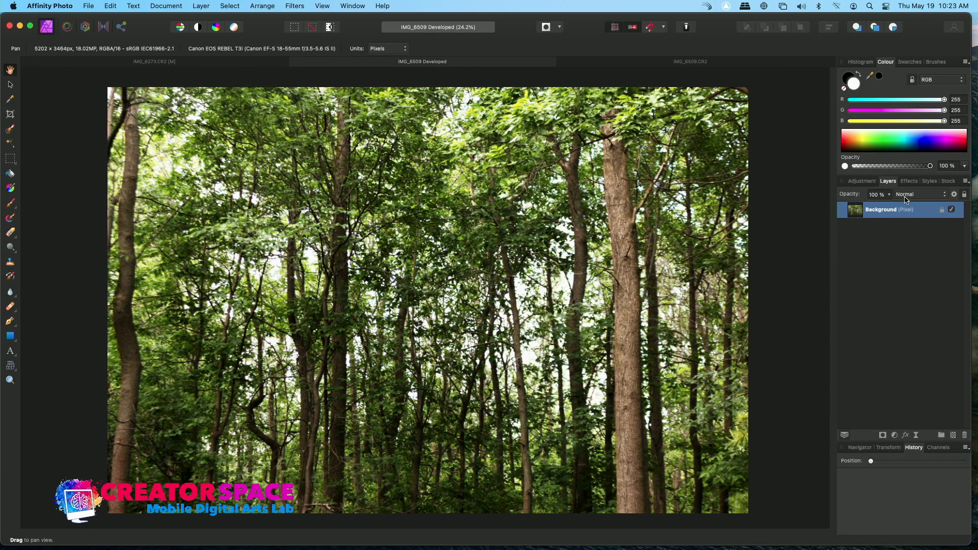
{"action": "left_click", "coordinate": [909, 182]}
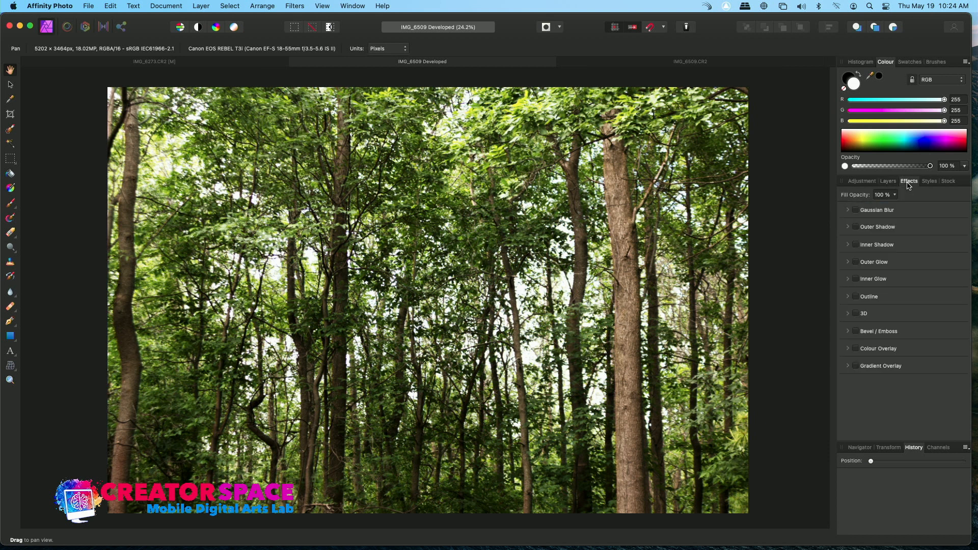
{"action": "left_click", "coordinate": [862, 182]}
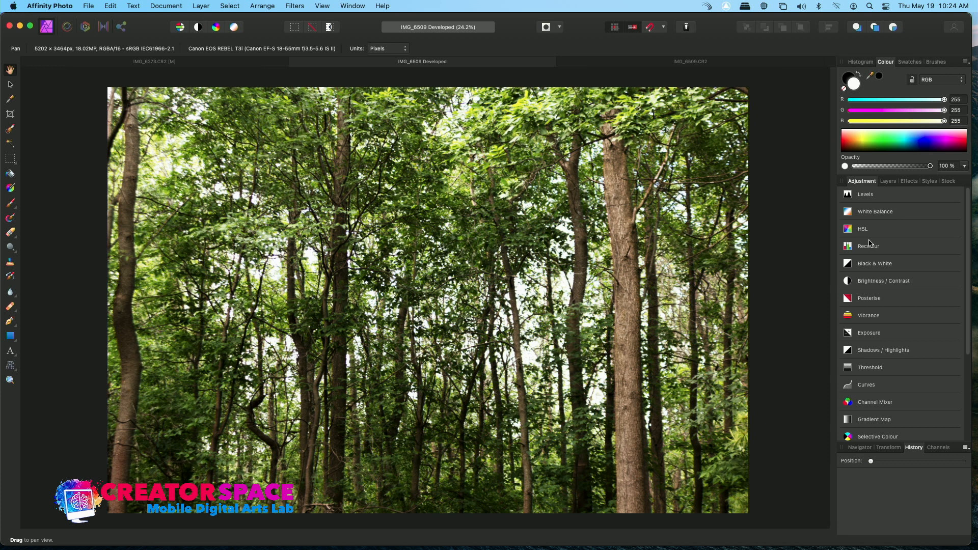
{"action": "left_click", "coordinate": [867, 299]}
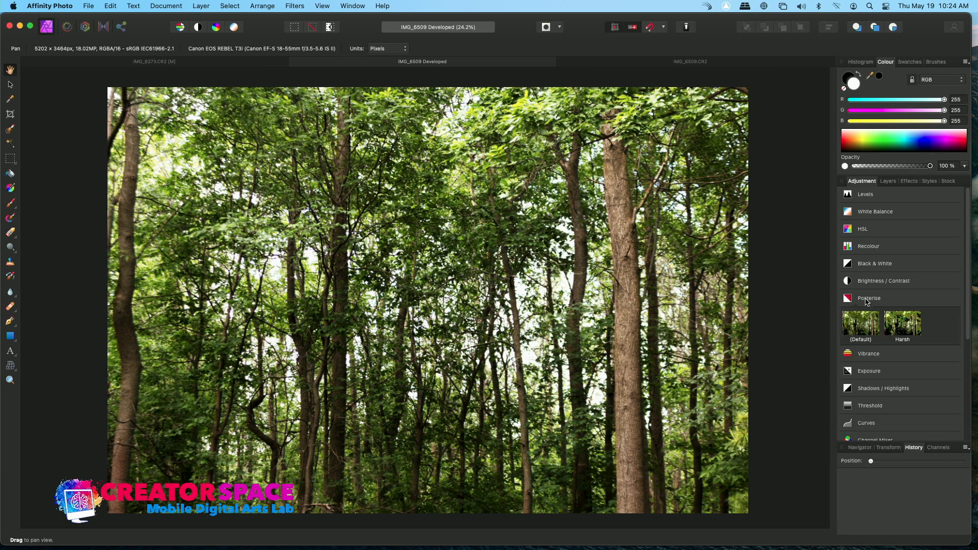
{"action": "left_click", "coordinate": [868, 328]}
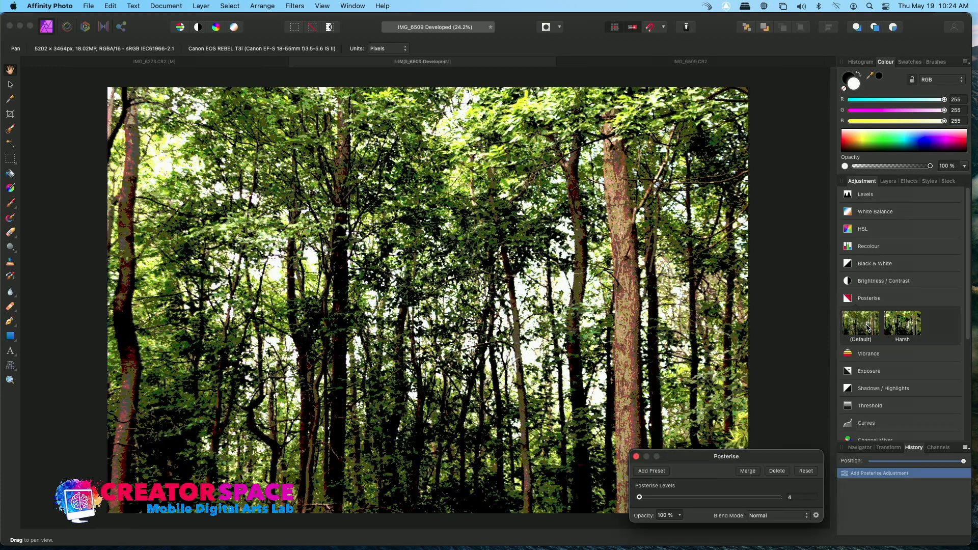
{"action": "mouse_move", "coordinate": [641, 500]}
{"action": "left_mouse_down"}
{"action": "mouse_move", "coordinate": [671, 498]}
{"action": "mouse_move", "coordinate": [622, 502]}
{"action": "mouse_move", "coordinate": [750, 500]}
{"action": "mouse_move", "coordinate": [636, 504]}
{"action": "left_mouse_up"}
Step: Toggle the Posterise adjustment layer's visibility on and off to compare, finishing with it hidden
{"action": "left_click", "coordinate": [888, 181]}
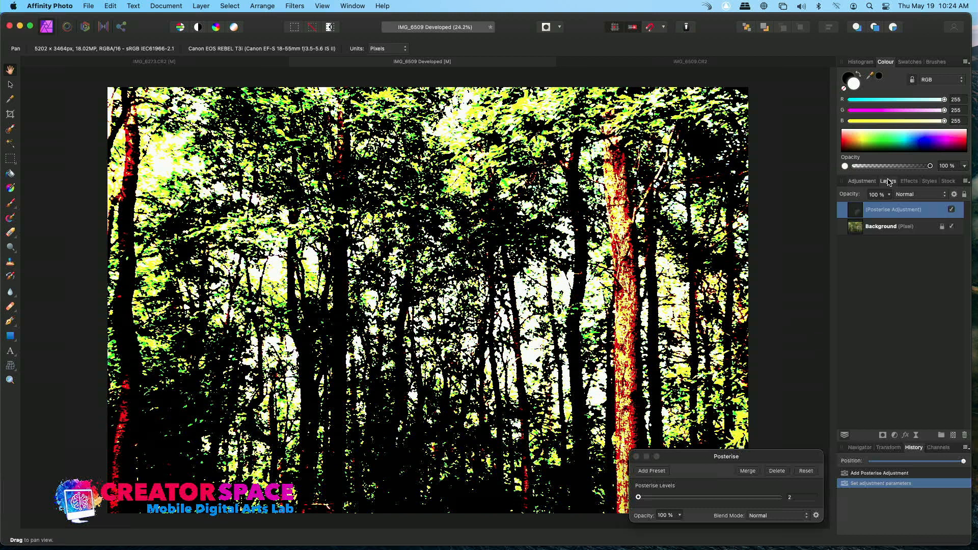
{"action": "left_click", "coordinate": [951, 210]}
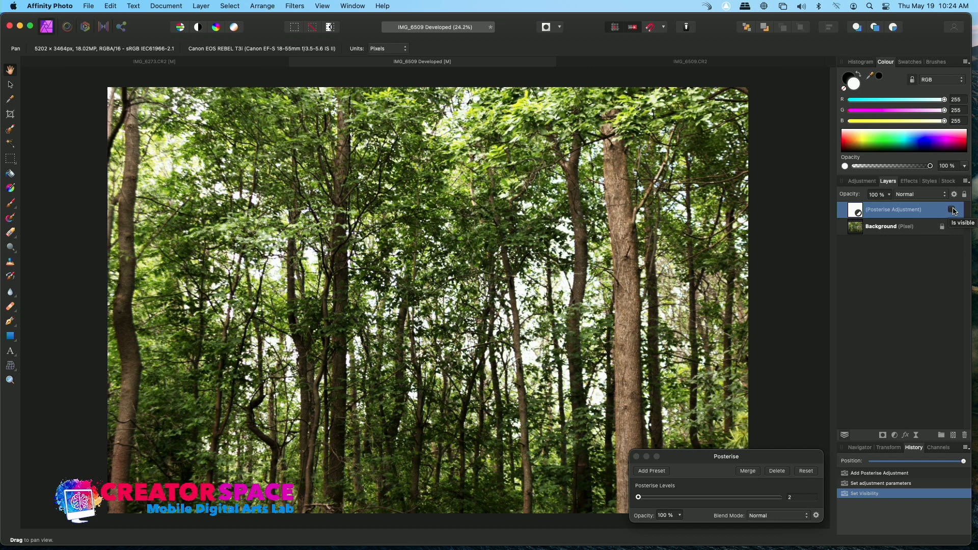
{"action": "left_click", "coordinate": [954, 211]}
{"action": "left_click", "coordinate": [954, 211]}
{"action": "left_click", "coordinate": [953, 211]}
{"action": "left_click", "coordinate": [954, 211]}
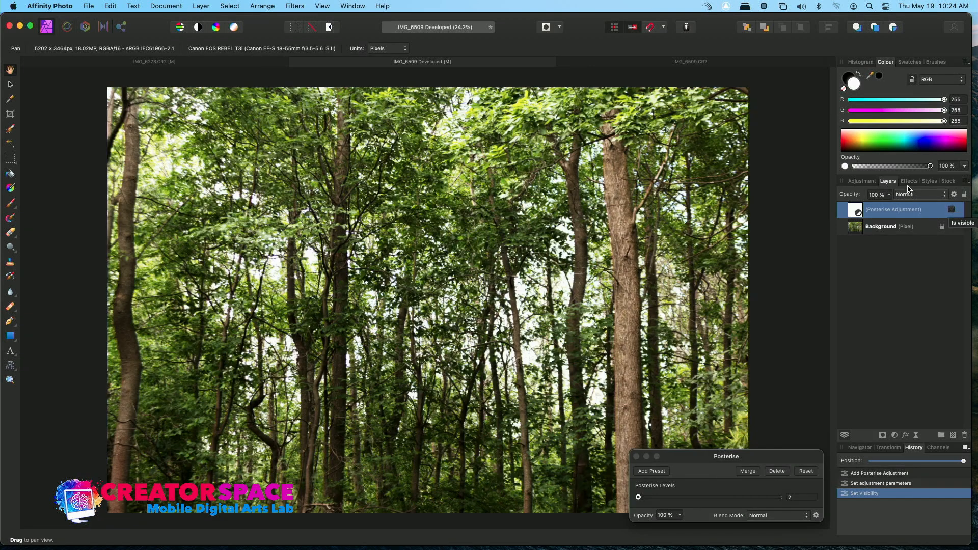
Step: Add a Recolour adjustment with Hue 167.5°, Saturation 39% and Lightness -35%
{"action": "left_click", "coordinate": [861, 181]}
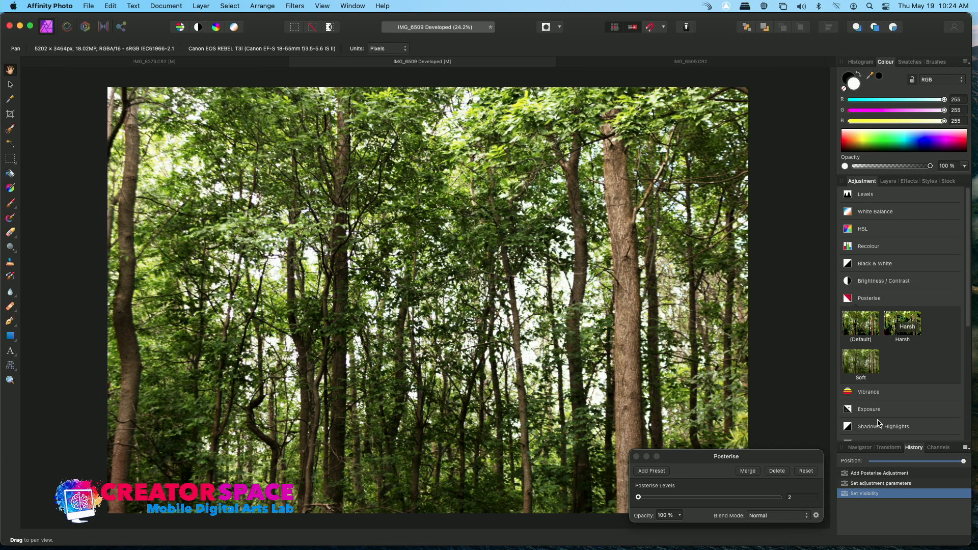
{"action": "left_click", "coordinate": [865, 247]}
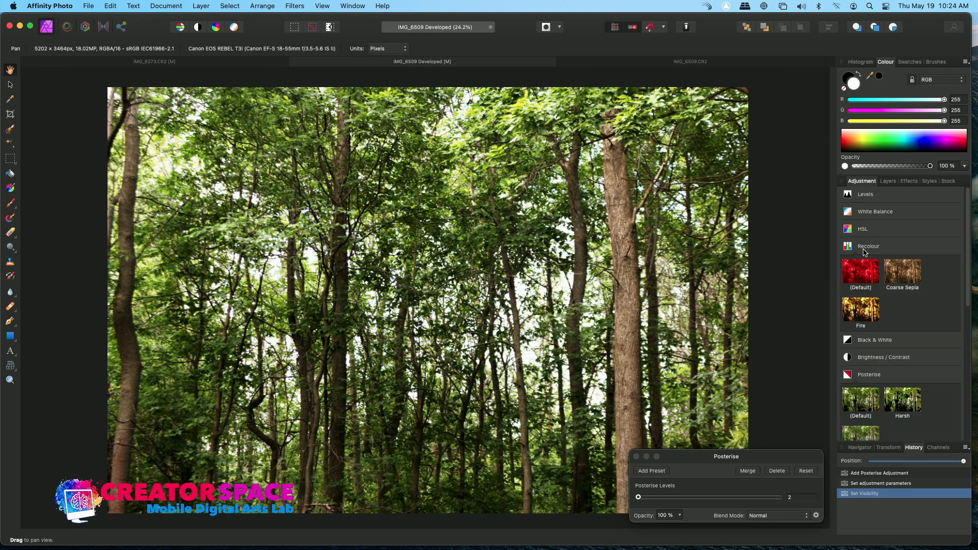
{"action": "left_click", "coordinate": [861, 274]}
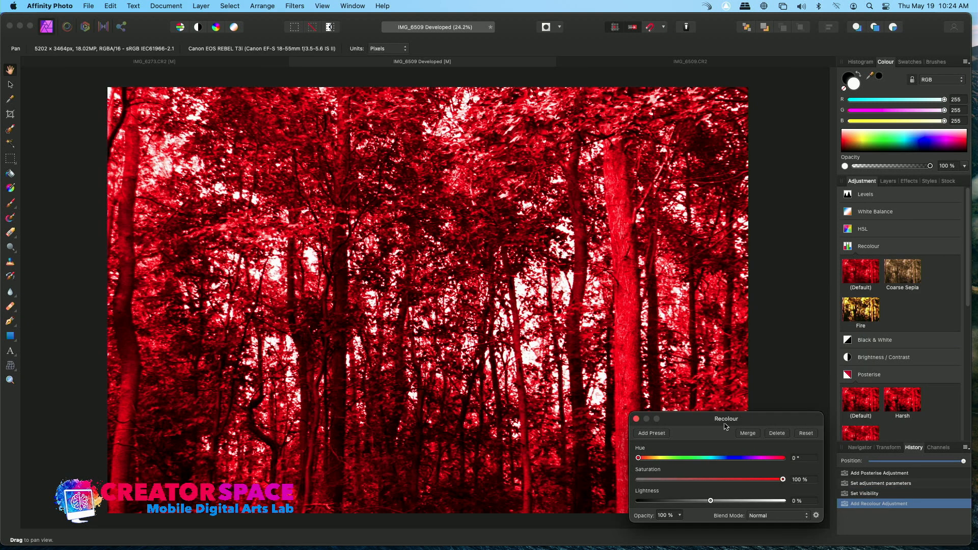
{"action": "left_click_drag", "start_coordinate": [781, 480], "coordinate": [694, 480]}
{"action": "left_click_drag", "start_coordinate": [642, 460], "coordinate": [705, 464]}
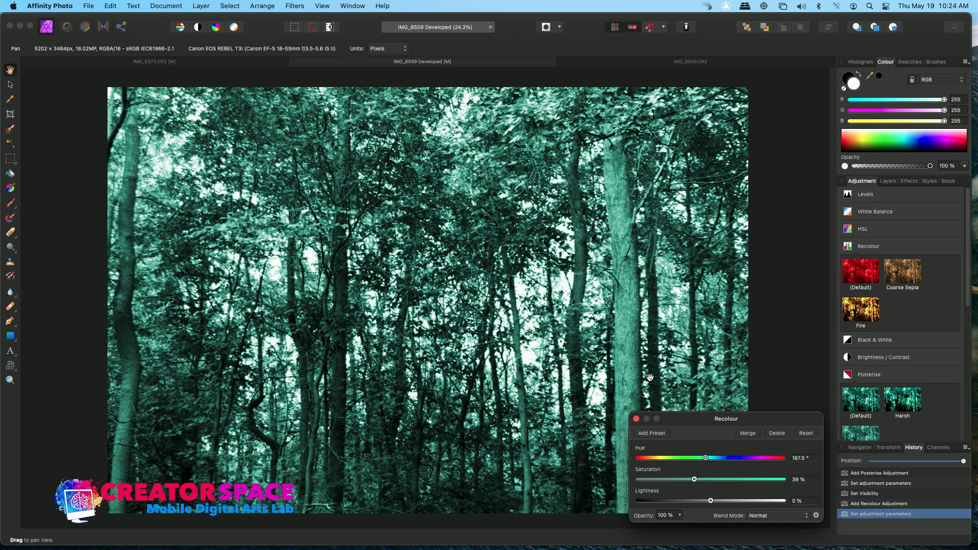
{"action": "left_click_drag", "start_coordinate": [710, 501], "coordinate": [684, 501]}
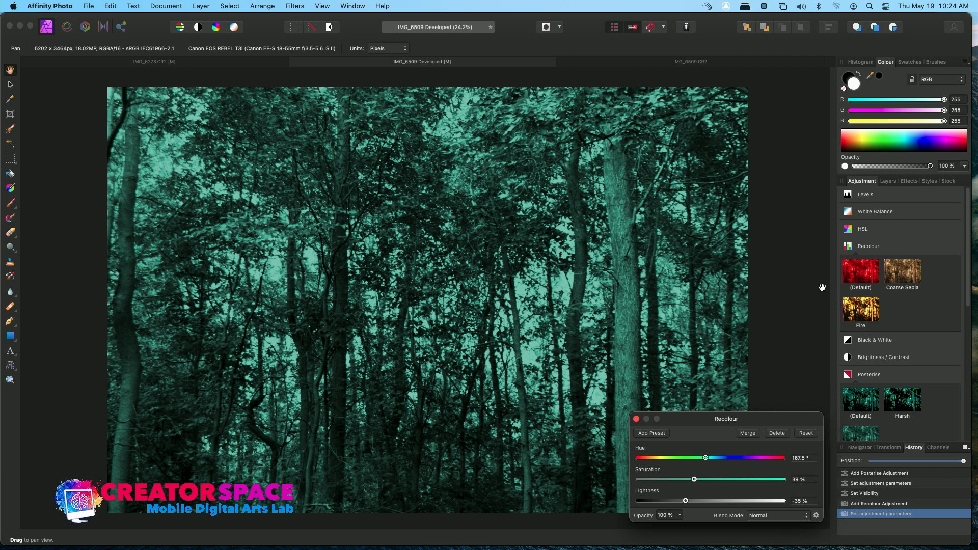
Step: Toggle the Recolour adjustment layer's visibility on and off to compare before and after
{"action": "left_click", "coordinate": [887, 183]}
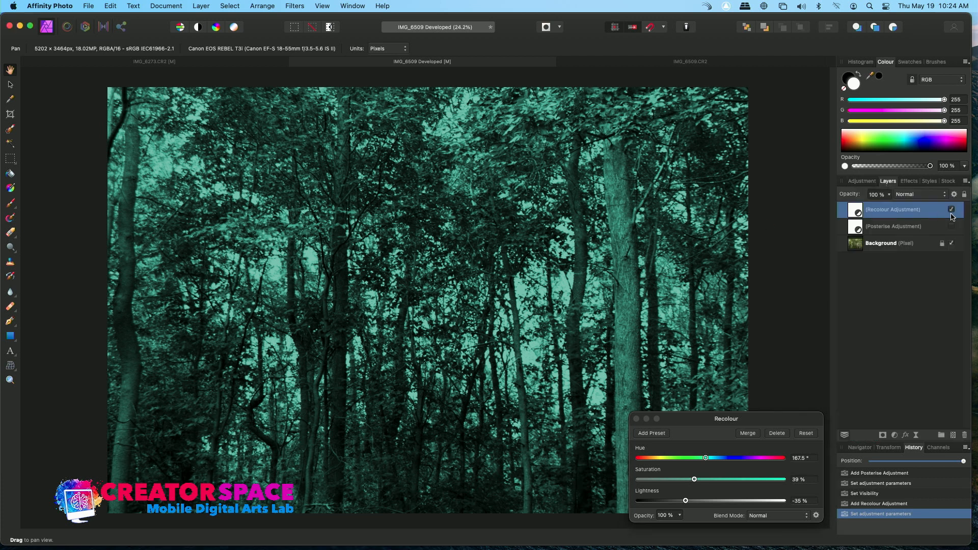
{"action": "left_click", "coordinate": [952, 210]}
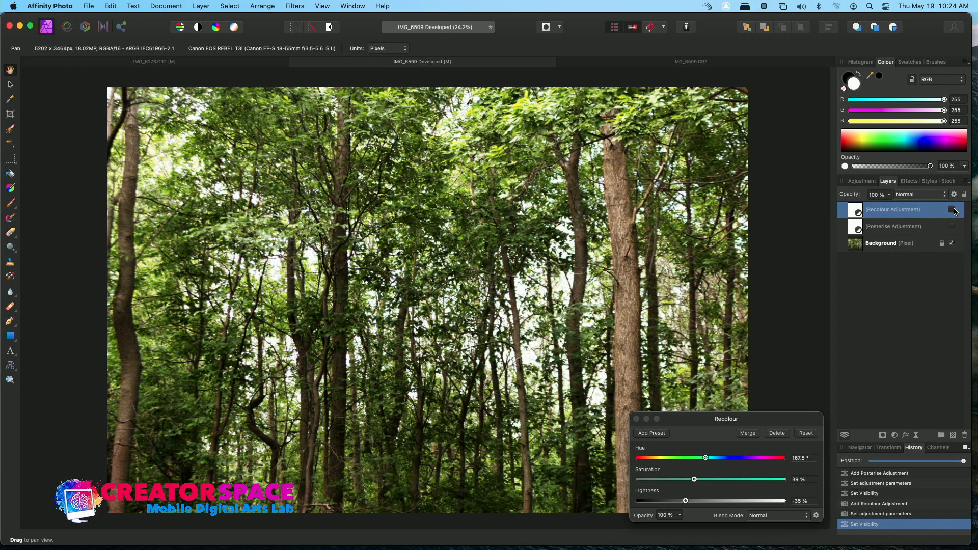
{"action": "left_click", "coordinate": [954, 210]}
{"action": "left_click", "coordinate": [954, 210]}
{"action": "left_click", "coordinate": [953, 210]}
{"action": "left_click", "coordinate": [953, 210]}
{"action": "left_click", "coordinate": [953, 210]}
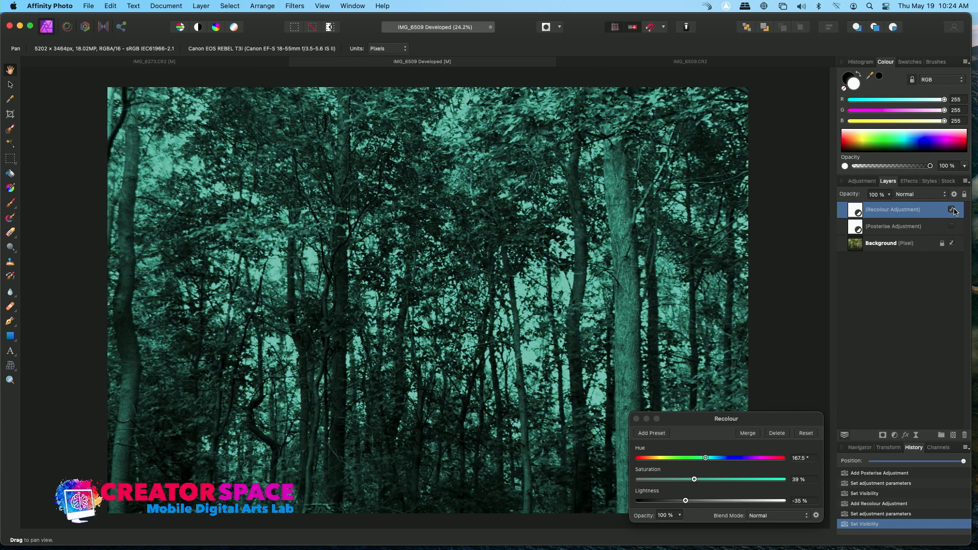
{"action": "left_click", "coordinate": [954, 210]}
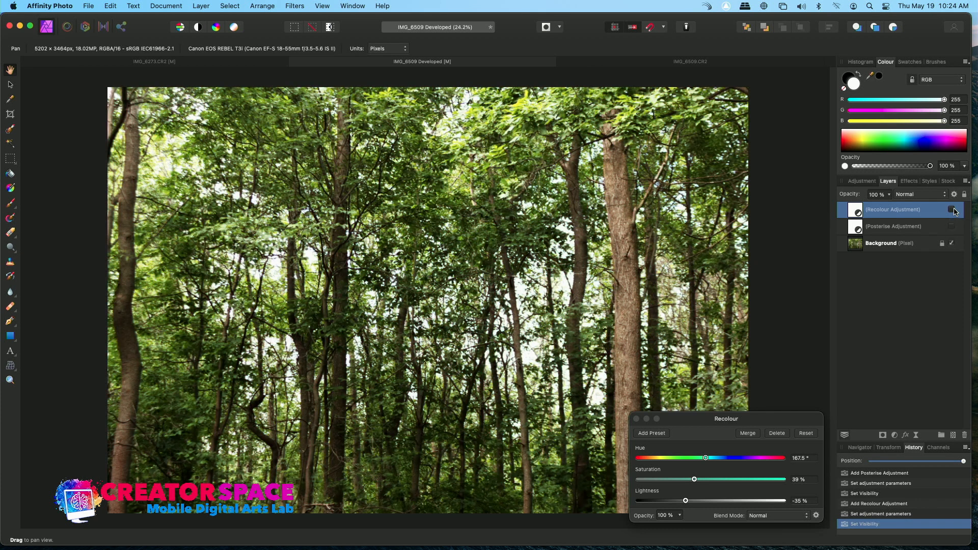
Step: Try the Night Out, Dark Blue, Neon and Gold Black styles on the Recolour adjustment layer
{"action": "left_click", "coordinate": [909, 182]}
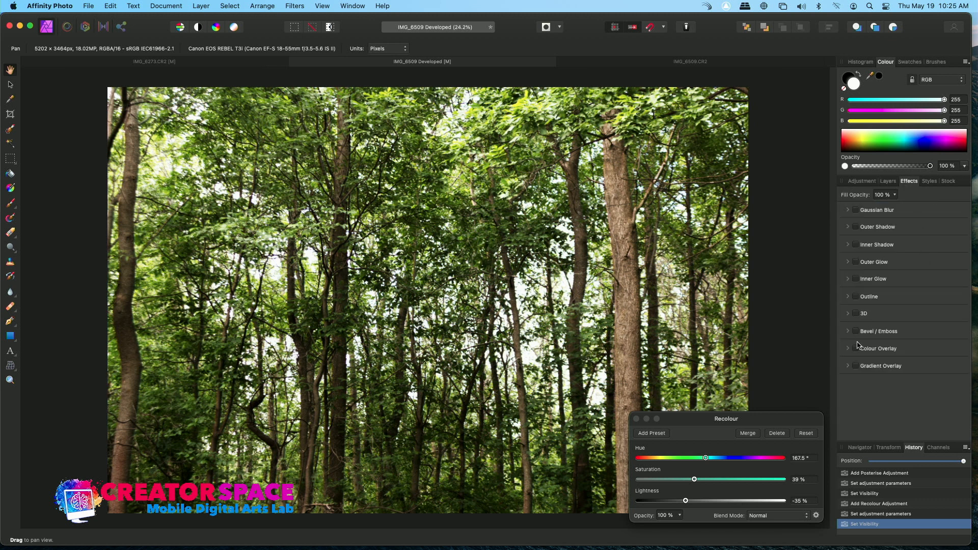
{"action": "left_click", "coordinate": [932, 183]}
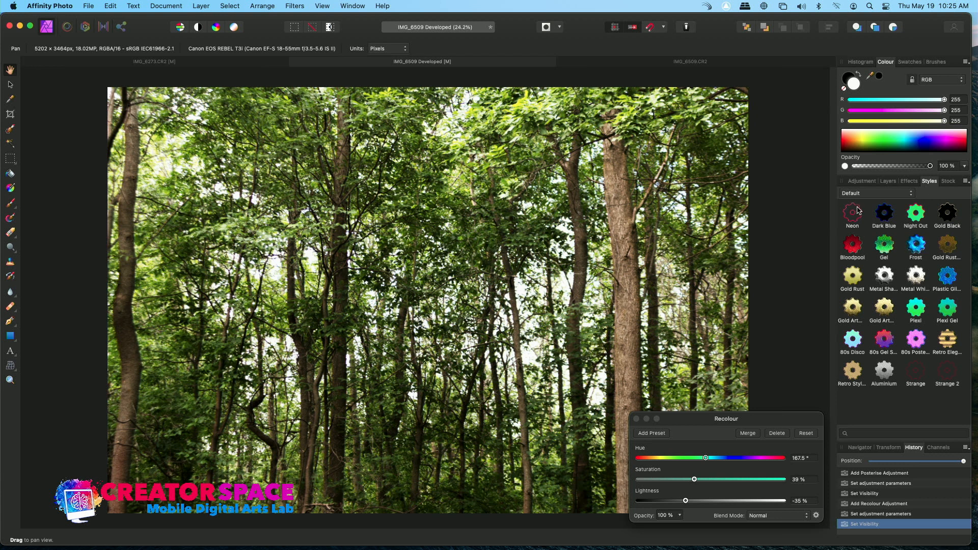
{"action": "left_click", "coordinate": [919, 219]}
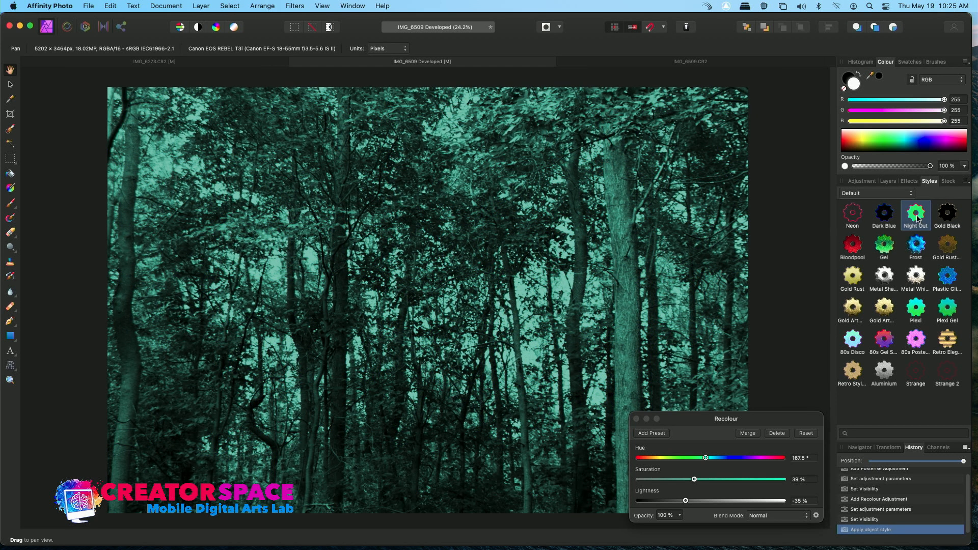
{"action": "left_click", "coordinate": [919, 220]}
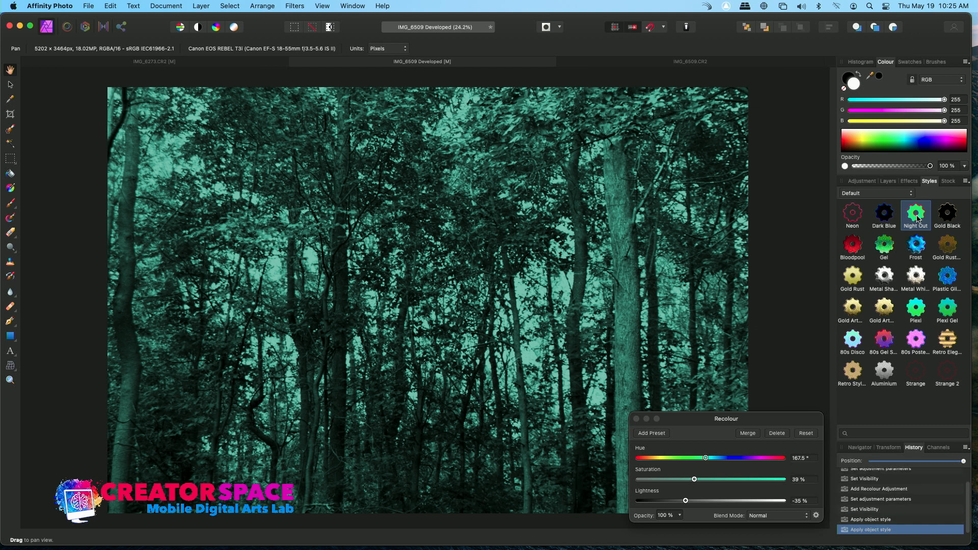
{"action": "left_click", "coordinate": [891, 217]}
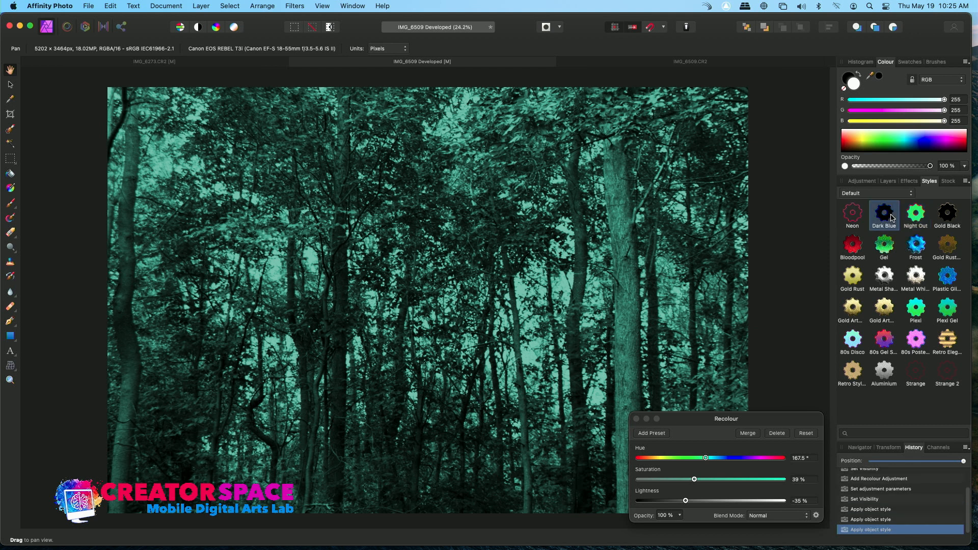
{"action": "left_click", "coordinate": [864, 222]}
{"action": "left_click", "coordinate": [950, 220]}
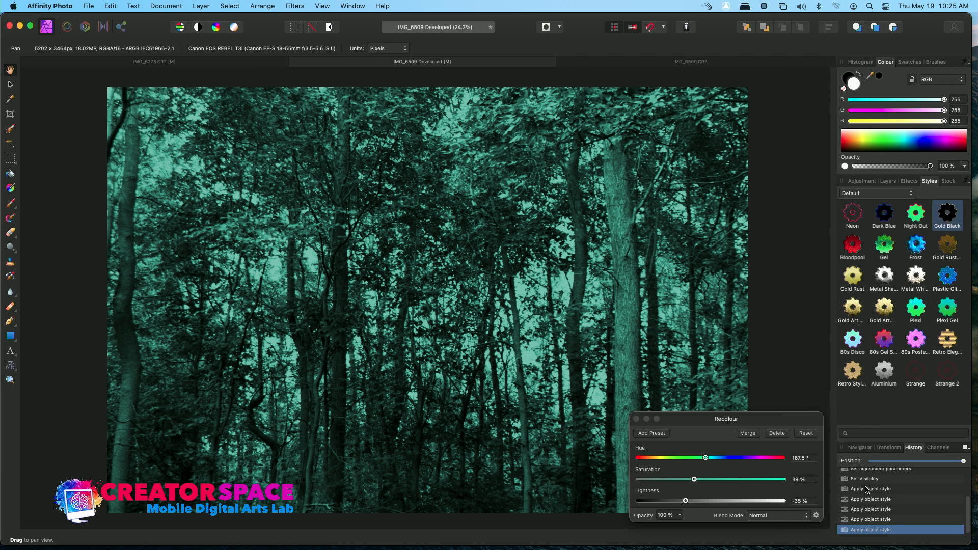
Step: Select the Background layer and apply the Gold Rust style to it
{"action": "left_click", "coordinate": [862, 181]}
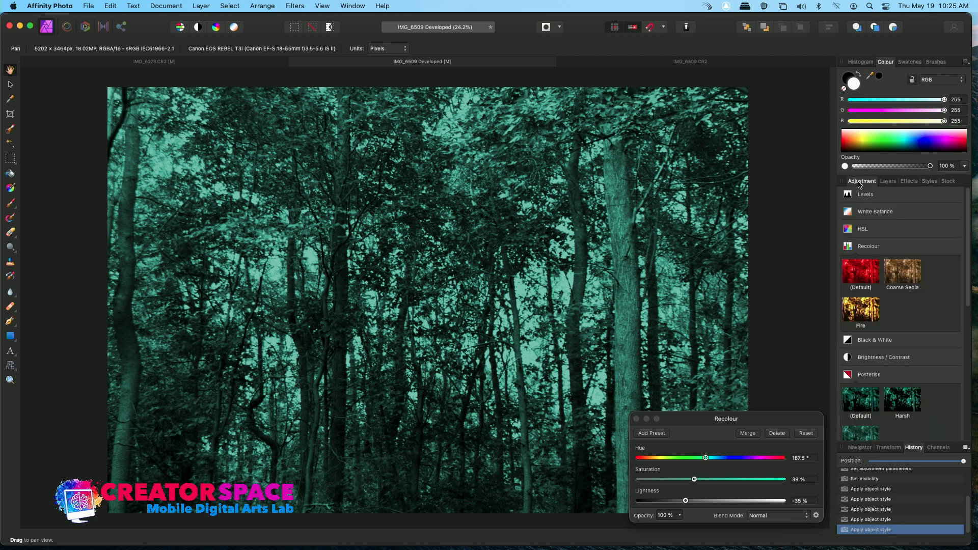
{"action": "left_click", "coordinate": [888, 183]}
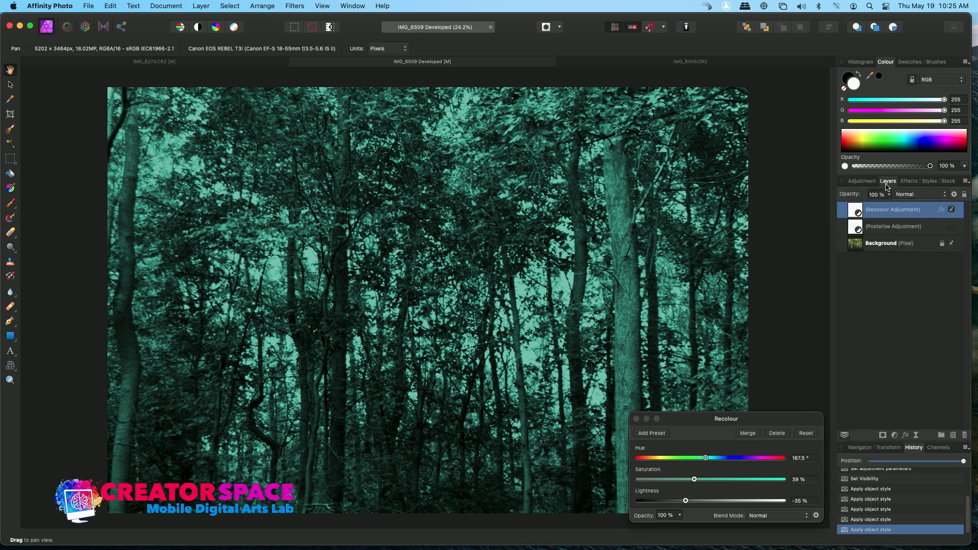
{"action": "left_click", "coordinate": [899, 248]}
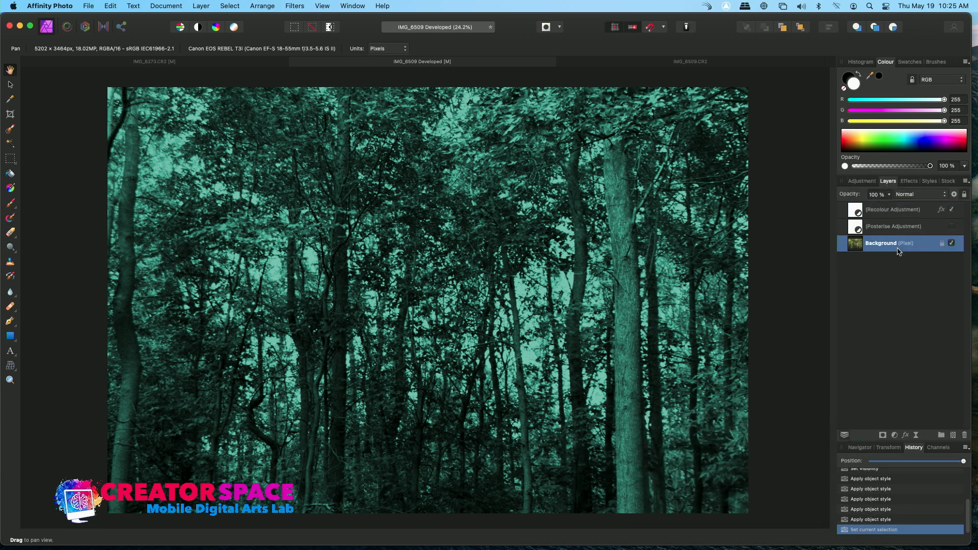
{"action": "left_click", "coordinate": [930, 182]}
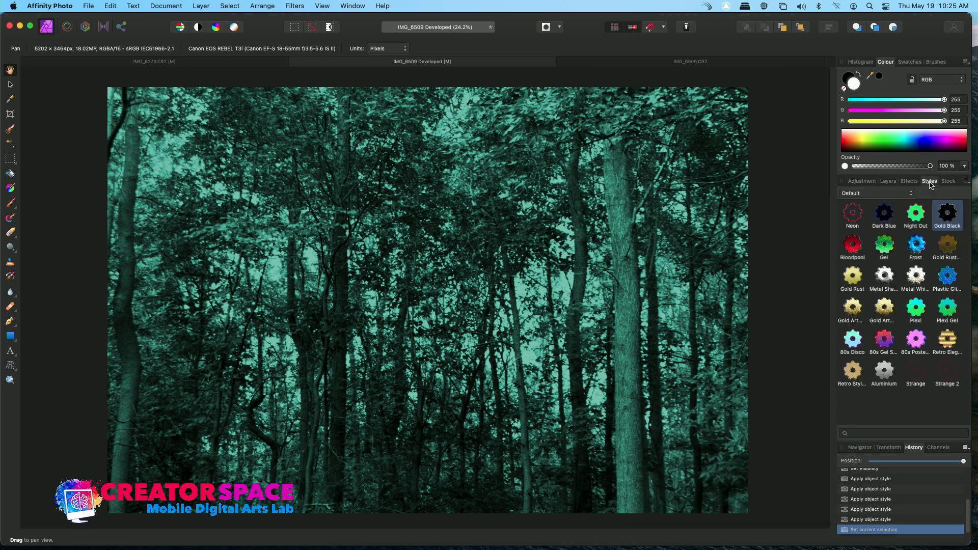
{"action": "left_click", "coordinate": [947, 244]}
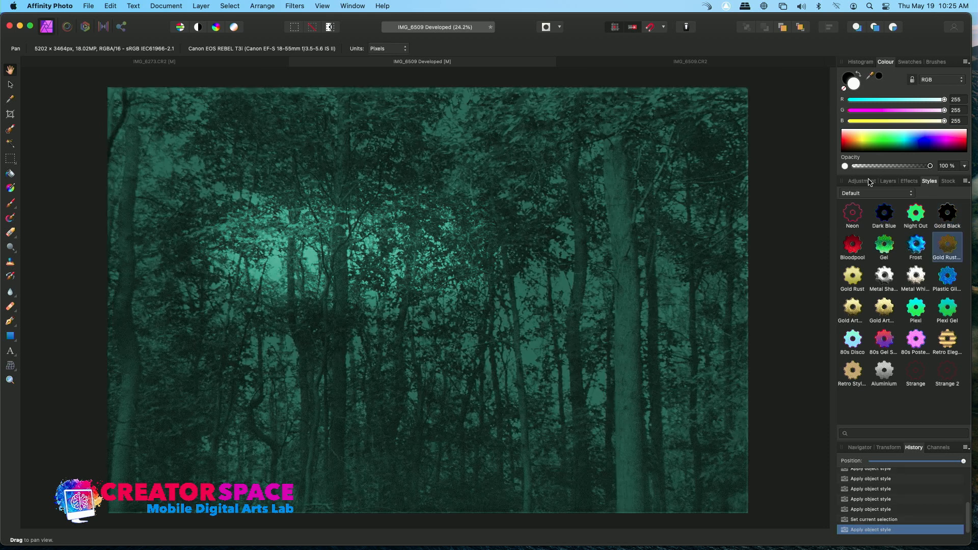
Step: Hide the Recolour adjustment layer and undo the last two changes
{"action": "left_click", "coordinate": [870, 182]}
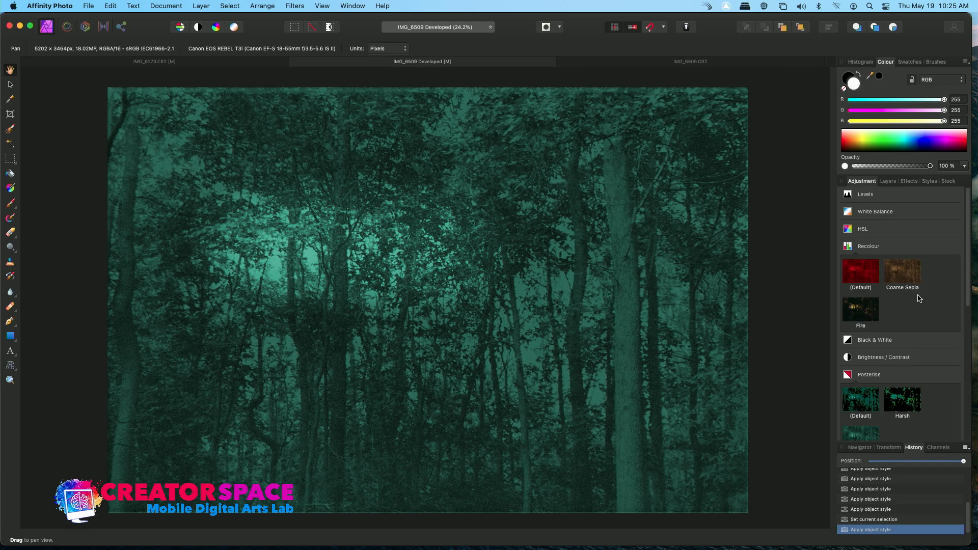
{"action": "left_click", "coordinate": [889, 182]}
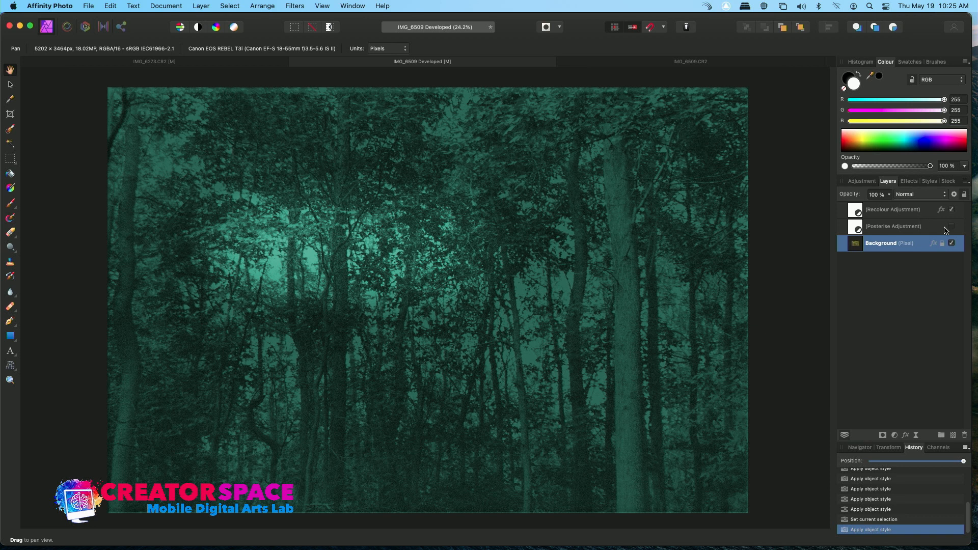
{"action": "left_click", "coordinate": [952, 210]}
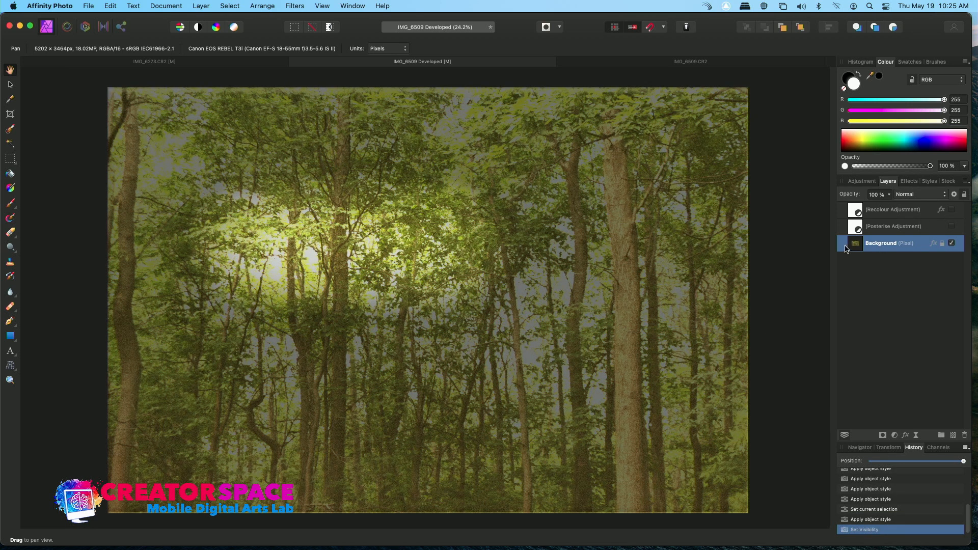
{"action": "key", "text": "super+z"}
{"action": "key", "text": "super+z"}
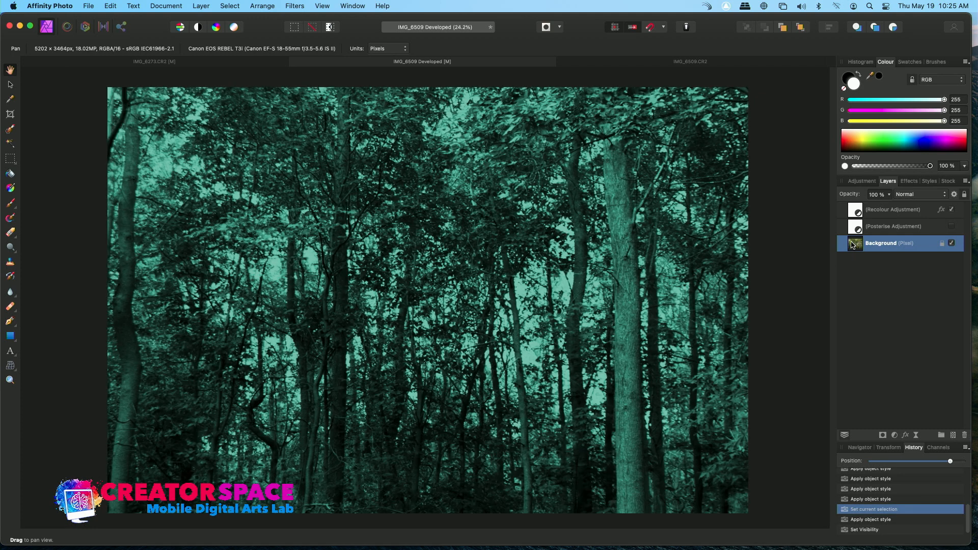
Step: Hide and reshow the Recolour adjustment layer to compare the image with and without it
{"action": "left_click", "coordinate": [952, 210]}
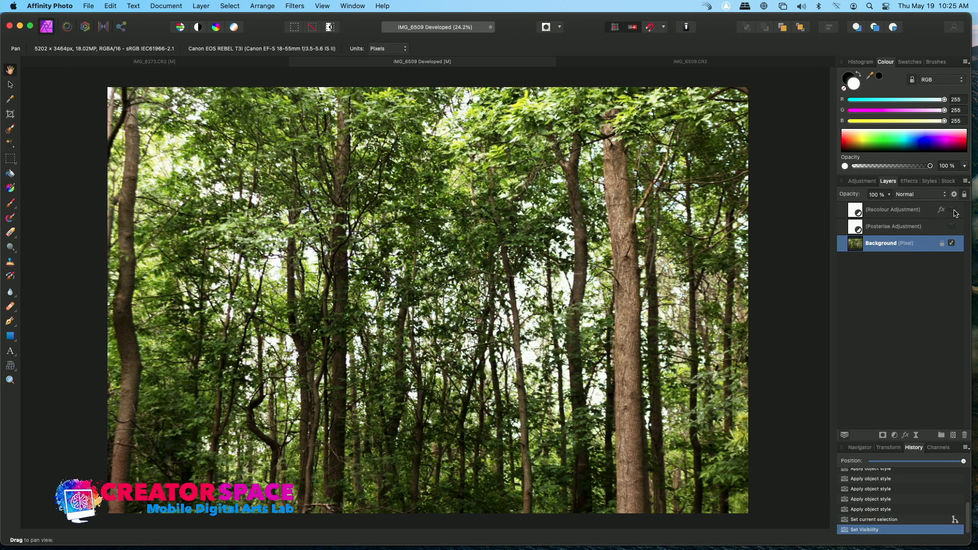
{"action": "left_click", "coordinate": [953, 211]}
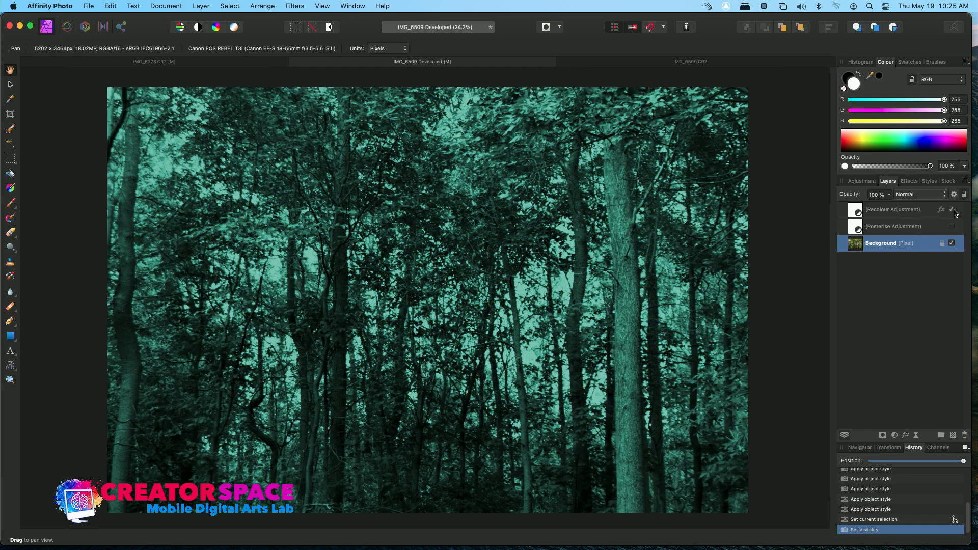
Step: Edit the Background layer's name, committing it as Background (Pixel)
{"action": "double_click", "coordinate": [905, 244]}
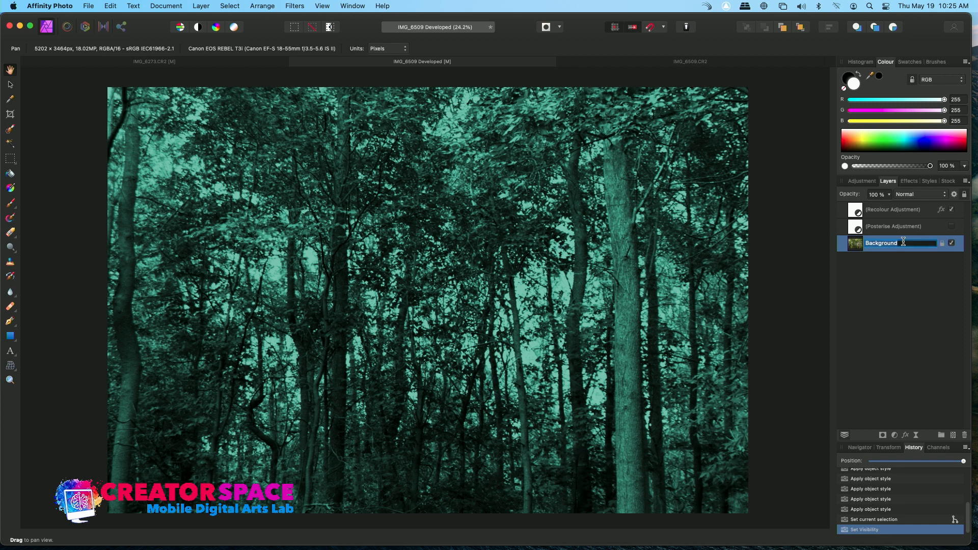
{"action": "left_click", "coordinate": [860, 249]}
{"action": "right_click", "coordinate": [859, 249]}
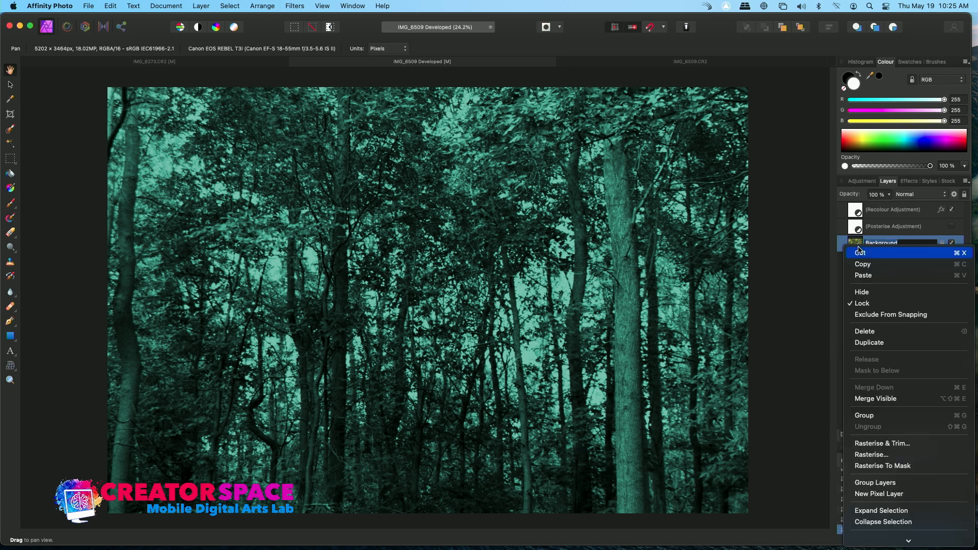
{"action": "left_click", "coordinate": [862, 266]}
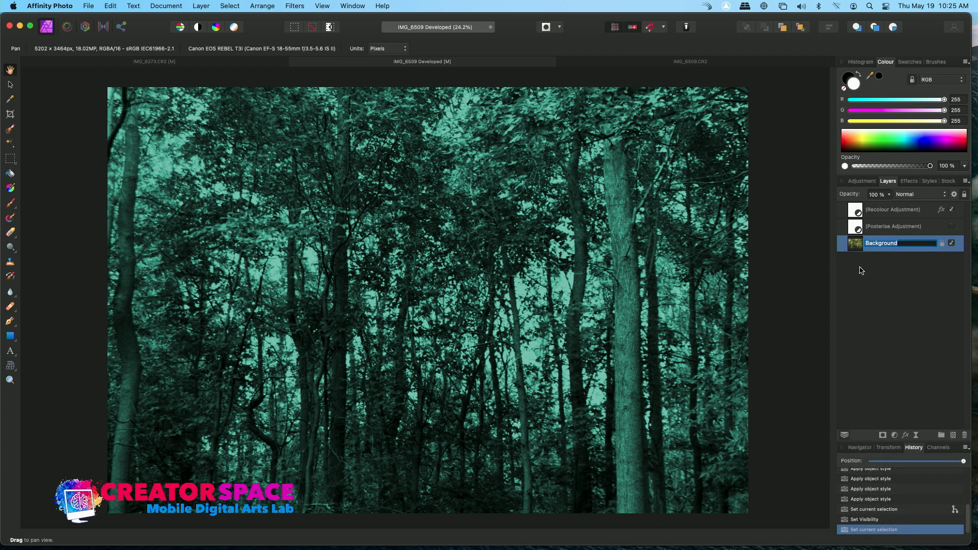
{"action": "left_click_drag", "start_coordinate": [857, 245], "coordinate": [930, 347]}
{"action": "mouse_move", "coordinate": [939, 431]}
{"action": "left_mouse_down"}
{"action": "mouse_move", "coordinate": [953, 436]}
{"action": "mouse_move", "coordinate": [942, 435]}
{"action": "left_mouse_up"}
{"action": "left_click", "coordinate": [943, 435]}
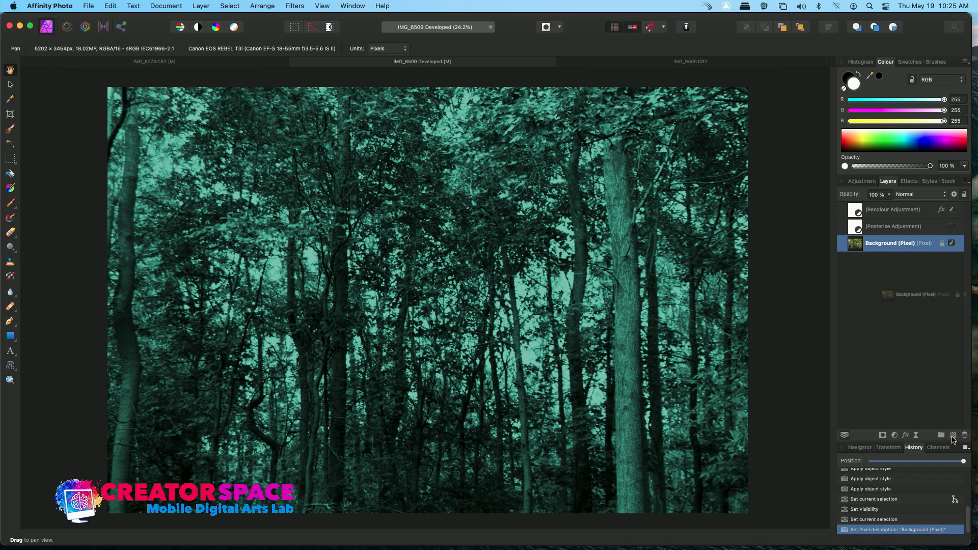
Step: Duplicate the Background layer and select the upper copy
{"action": "right_click", "coordinate": [884, 248]}
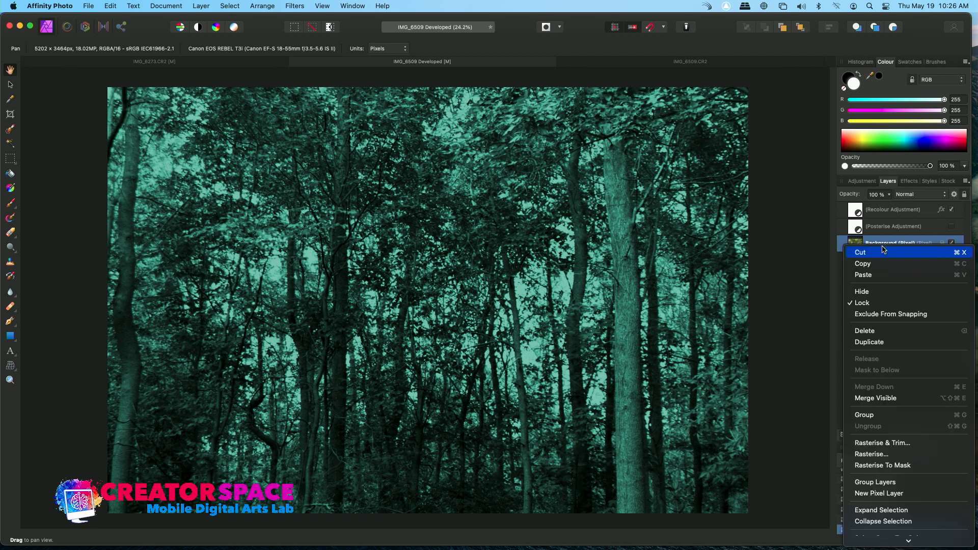
{"action": "left_click", "coordinate": [877, 342]}
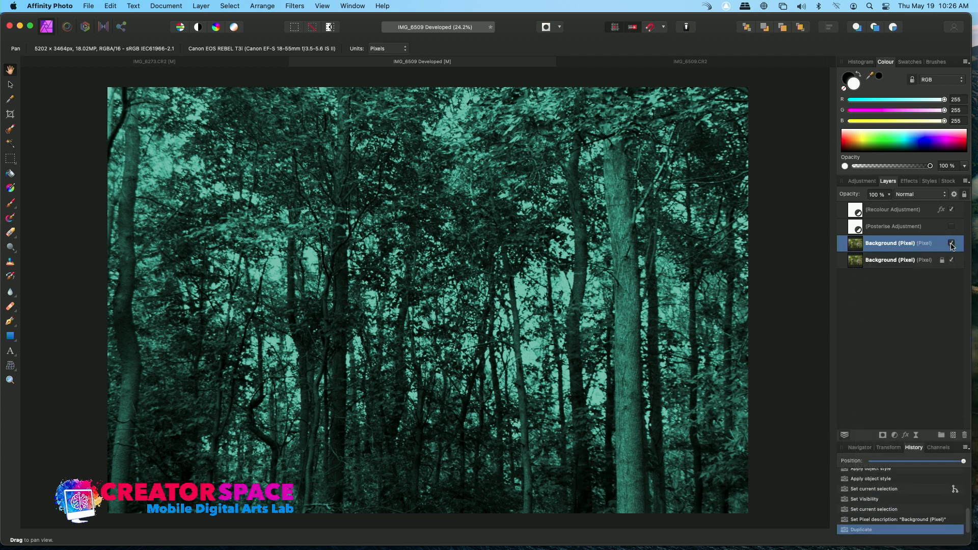
{"action": "left_click", "coordinate": [908, 265]}
{"action": "left_click", "coordinate": [903, 251]}
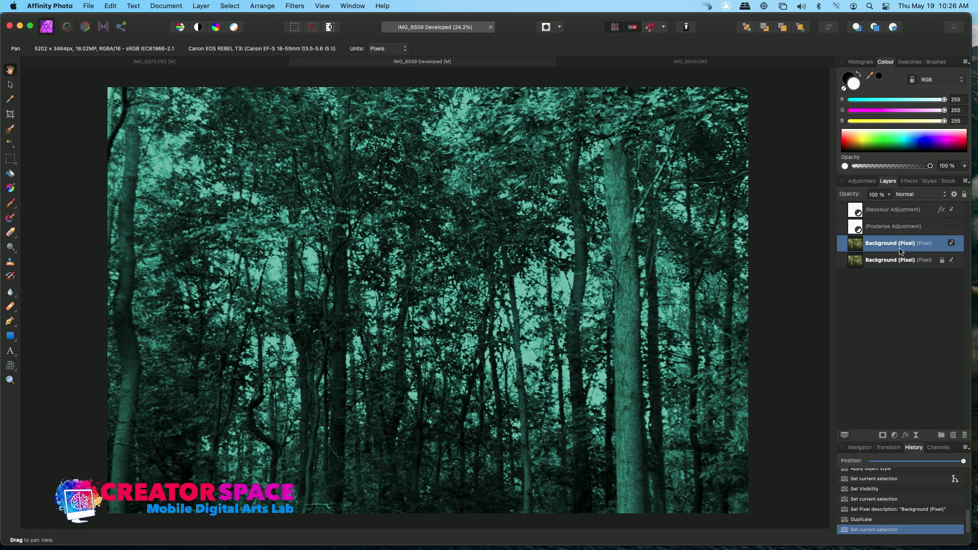
Step: Hide the Recolour adjustment layer and try 80s Poster, Retro Elegant, 80s Gel, 80s Disco, Plexi and Gold Art styles on the copy
{"action": "left_click", "coordinate": [952, 210]}
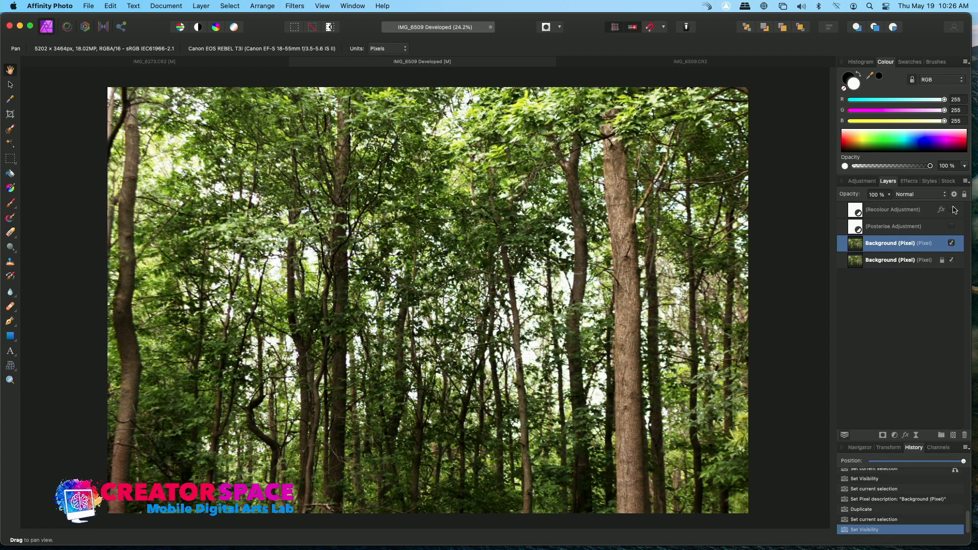
{"action": "left_click", "coordinate": [924, 182]}
{"action": "left_click", "coordinate": [915, 339]}
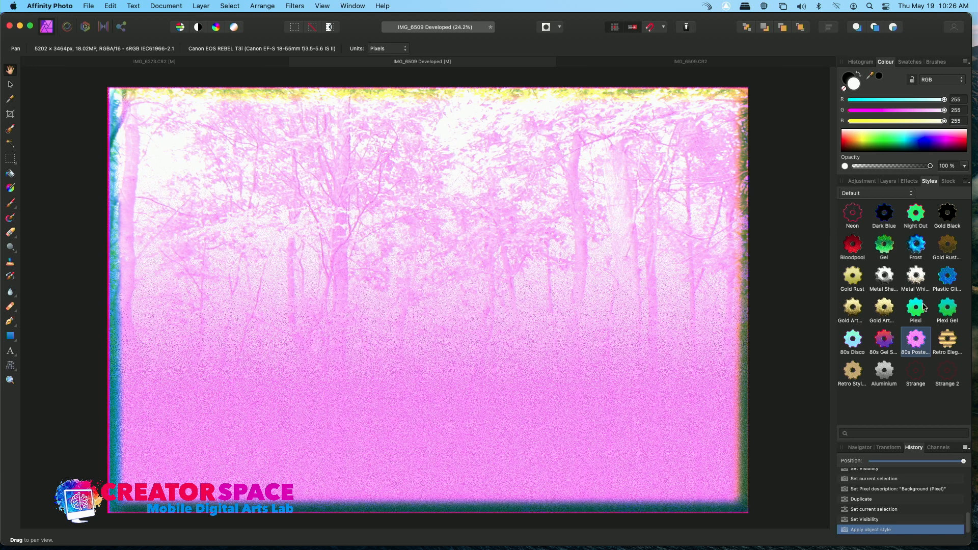
{"action": "left_click", "coordinate": [943, 343]}
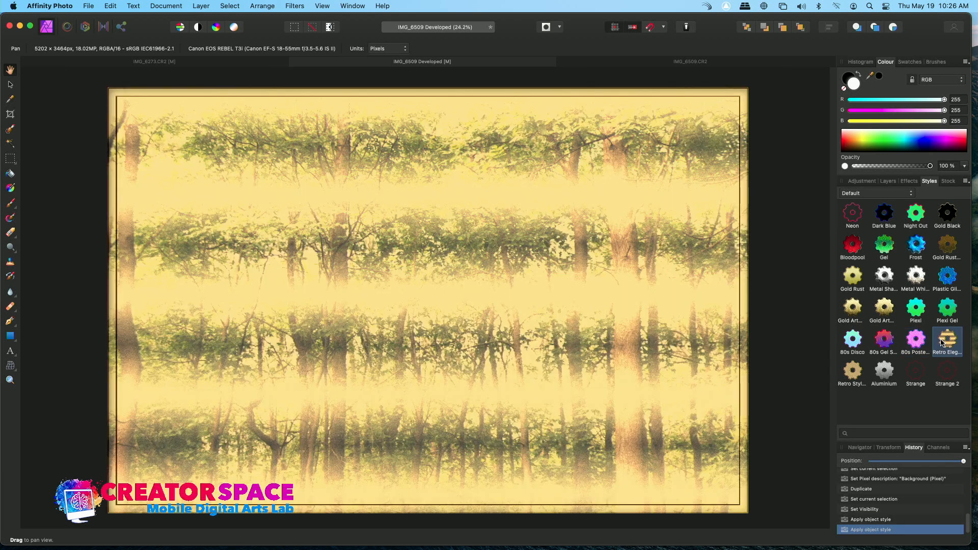
{"action": "left_click", "coordinate": [886, 340]}
{"action": "left_click", "coordinate": [853, 340]}
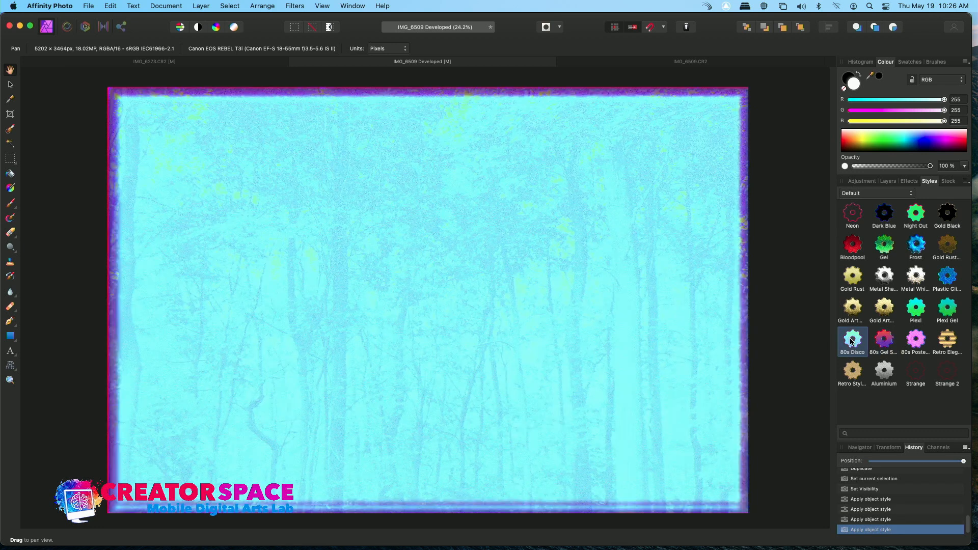
{"action": "left_click", "coordinate": [918, 312]}
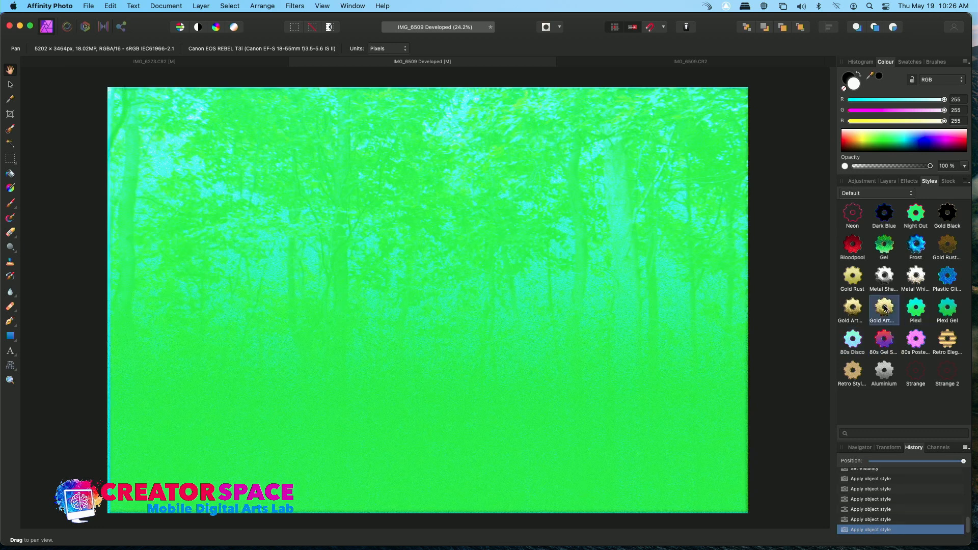
{"action": "left_click", "coordinate": [886, 309]}
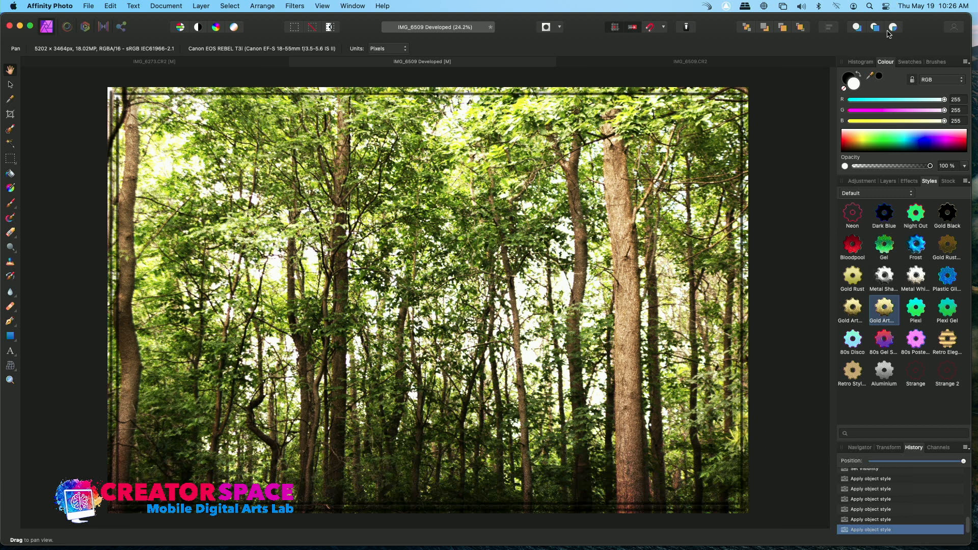
Step: Return to the Layers panel and pick the Clone Brush tool
{"action": "left_click", "coordinate": [910, 62]}
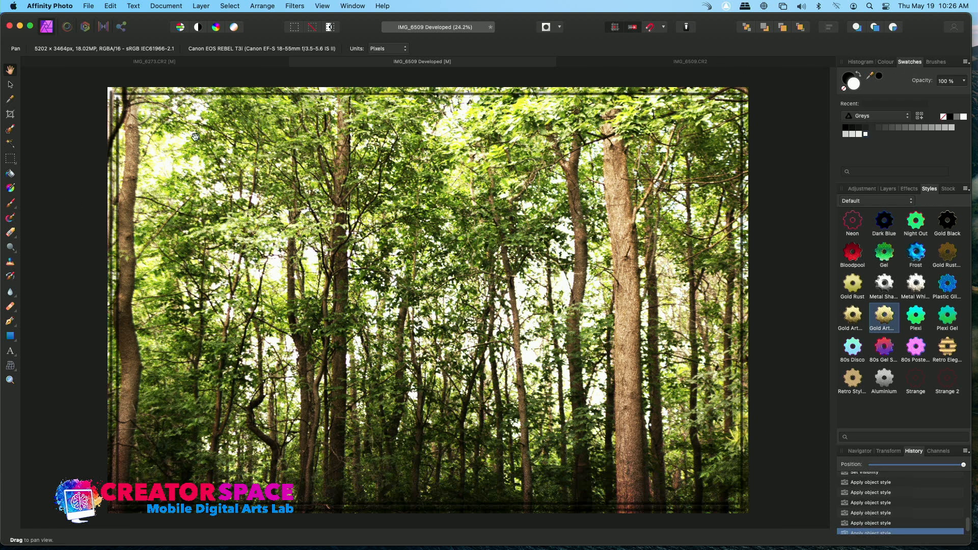
{"action": "left_click", "coordinate": [888, 189]}
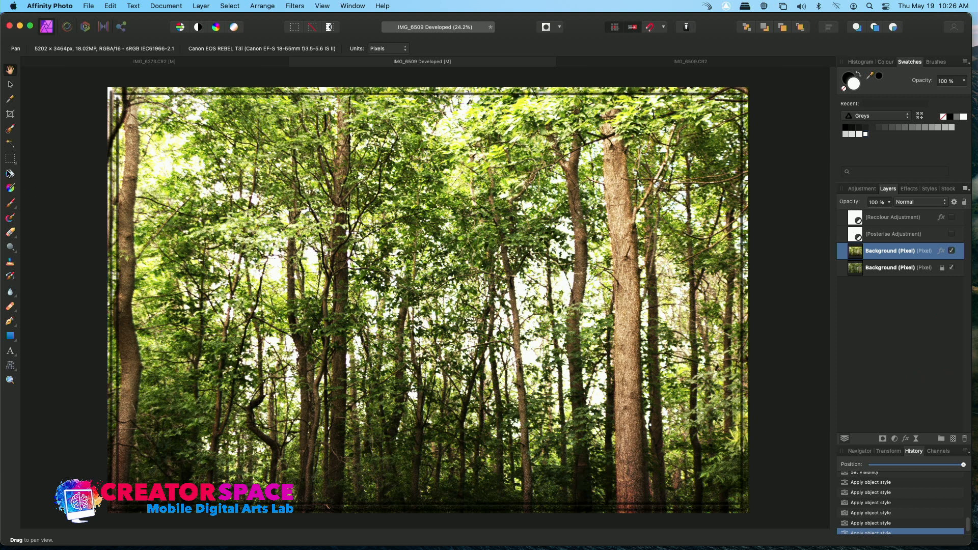
{"action": "left_click", "coordinate": [11, 132]}
{"action": "left_click", "coordinate": [10, 145]}
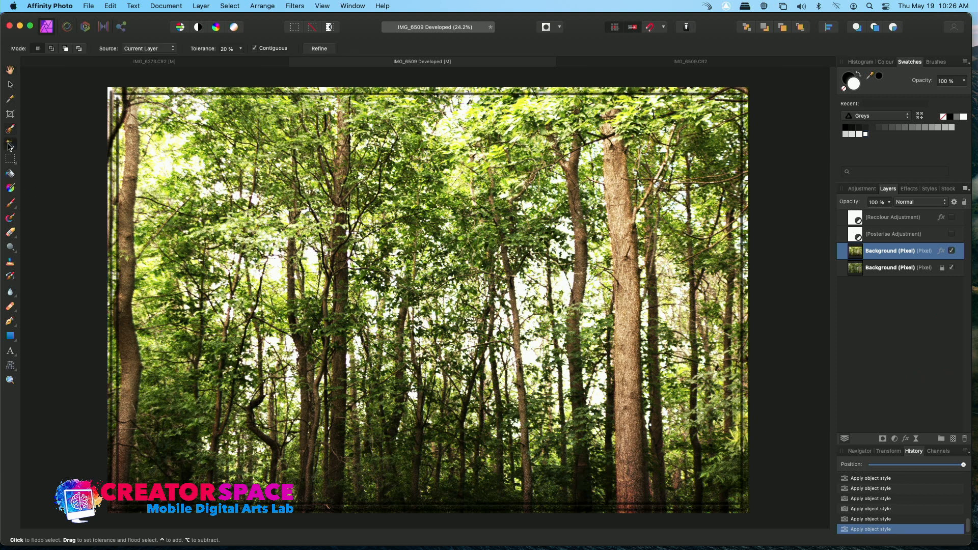
{"action": "left_click", "coordinate": [12, 131]}
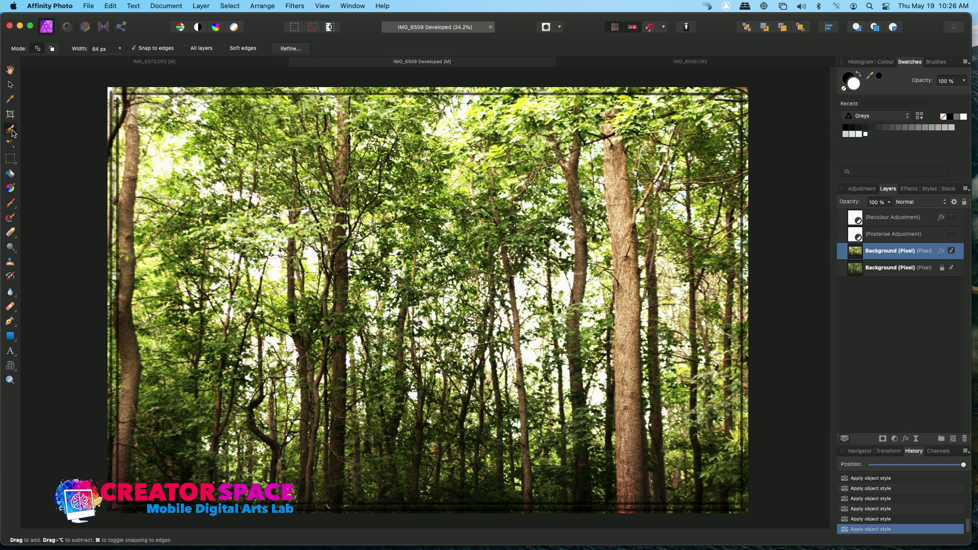
{"action": "left_click", "coordinate": [12, 220]}
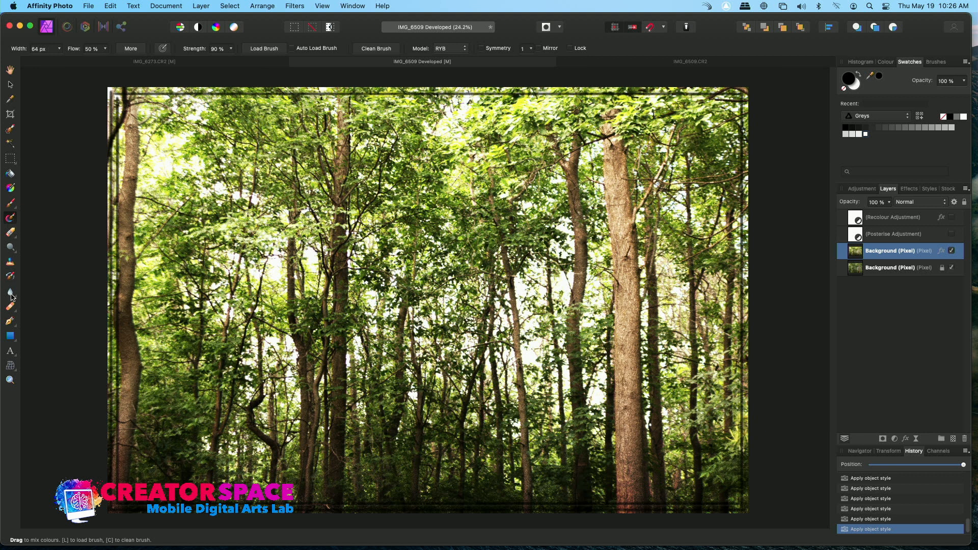
{"action": "left_click", "coordinate": [11, 262]}
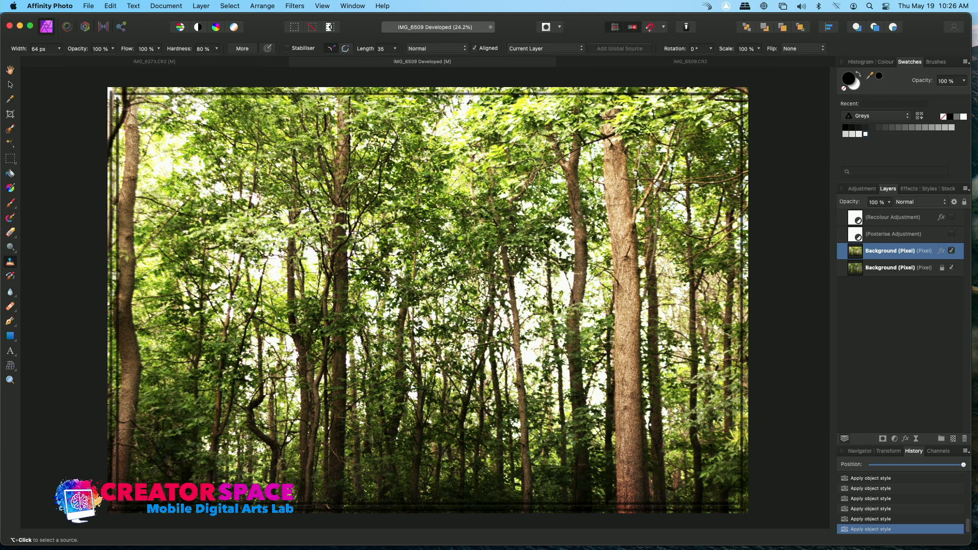
Step: Set a clone source in the upper trees and paint clone strokes over the right-hand tree trunks
{"action": "left_click", "coordinate": [577, 193]}
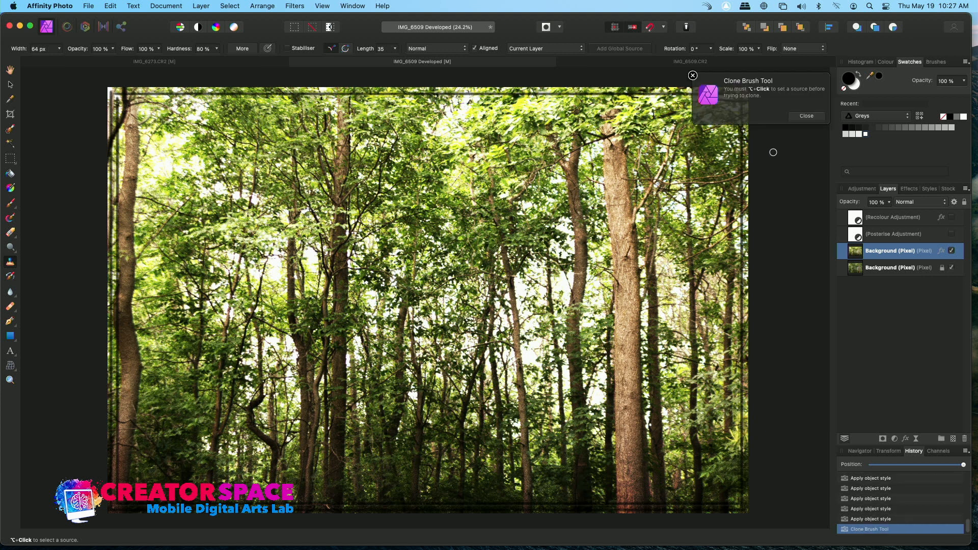
{"action": "left_click", "coordinate": [808, 116]}
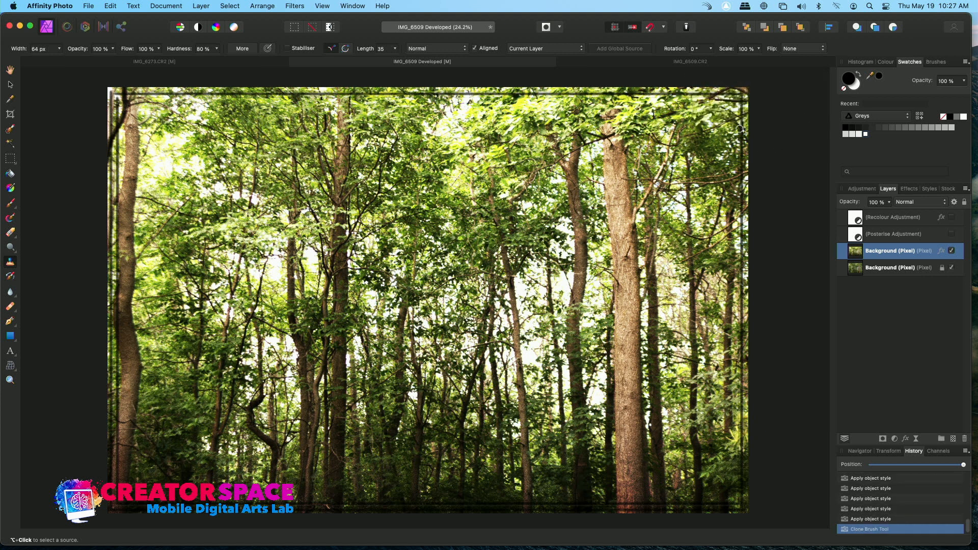
{"action": "left_click", "coordinate": [503, 192], "text": "alt"}
{"action": "left_click", "coordinate": [532, 189]}
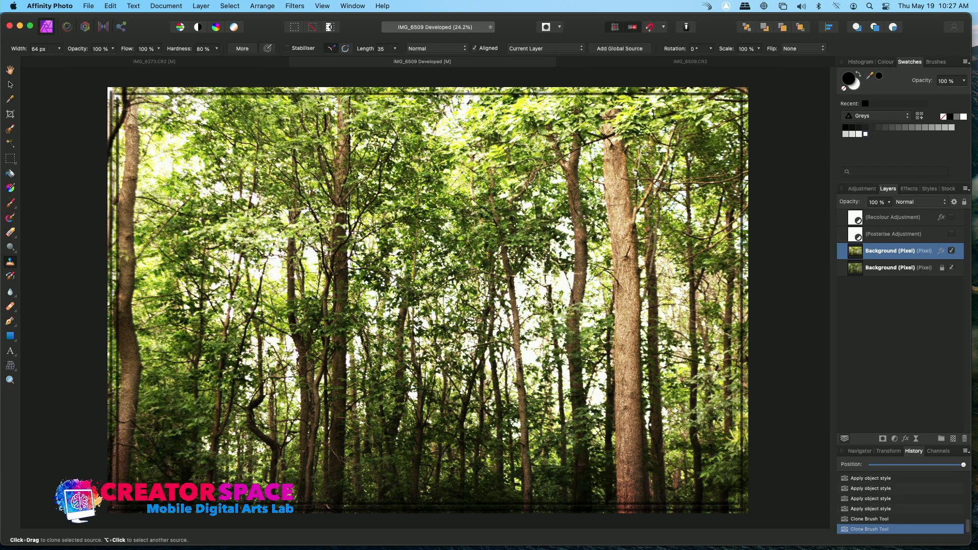
{"action": "mouse_move", "coordinate": [616, 245]}
{"action": "left_mouse_down"}
{"action": "mouse_move", "coordinate": [615, 194]}
{"action": "mouse_move", "coordinate": [623, 305]}
{"action": "mouse_move", "coordinate": [626, 208]}
{"action": "mouse_move", "coordinate": [641, 251]}
{"action": "mouse_move", "coordinate": [630, 183]}
{"action": "mouse_move", "coordinate": [630, 224]}
{"action": "mouse_move", "coordinate": [609, 160]}
{"action": "mouse_move", "coordinate": [614, 209]}
{"action": "mouse_move", "coordinate": [625, 156]}
{"action": "mouse_move", "coordinate": [622, 171]}
{"action": "mouse_move", "coordinate": [611, 145]}
{"action": "mouse_move", "coordinate": [619, 326]}
{"action": "mouse_move", "coordinate": [615, 284]}
{"action": "mouse_move", "coordinate": [610, 325]}
{"action": "mouse_move", "coordinate": [608, 274]}
{"action": "left_mouse_up"}
{"action": "mouse_move", "coordinate": [639, 221]}
{"action": "left_mouse_down"}
{"action": "mouse_move", "coordinate": [634, 170]}
{"action": "mouse_move", "coordinate": [608, 126]}
{"action": "mouse_move", "coordinate": [629, 308]}
{"action": "mouse_move", "coordinate": [637, 264]}
{"action": "mouse_move", "coordinate": [627, 358]}
{"action": "mouse_move", "coordinate": [627, 321]}
{"action": "mouse_move", "coordinate": [606, 348]}
{"action": "mouse_move", "coordinate": [616, 357]}
{"action": "mouse_move", "coordinate": [618, 305]}
{"action": "mouse_move", "coordinate": [627, 339]}
{"action": "mouse_move", "coordinate": [624, 304]}
{"action": "mouse_move", "coordinate": [624, 392]}
{"action": "mouse_move", "coordinate": [636, 330]}
{"action": "mouse_move", "coordinate": [638, 363]}
{"action": "mouse_move", "coordinate": [640, 298]}
{"action": "mouse_move", "coordinate": [629, 407]}
{"action": "mouse_move", "coordinate": [626, 358]}
{"action": "mouse_move", "coordinate": [623, 397]}
{"action": "mouse_move", "coordinate": [617, 369]}
{"action": "mouse_move", "coordinate": [613, 402]}
{"action": "mouse_move", "coordinate": [624, 379]}
{"action": "mouse_move", "coordinate": [631, 411]}
{"action": "mouse_move", "coordinate": [637, 371]}
{"action": "mouse_move", "coordinate": [645, 411]}
{"action": "mouse_move", "coordinate": [642, 441]}
{"action": "mouse_move", "coordinate": [632, 410]}
{"action": "mouse_move", "coordinate": [621, 425]}
{"action": "mouse_move", "coordinate": [618, 404]}
{"action": "mouse_move", "coordinate": [613, 464]}
{"action": "mouse_move", "coordinate": [617, 430]}
{"action": "mouse_move", "coordinate": [624, 471]}
{"action": "mouse_move", "coordinate": [640, 456]}
{"action": "mouse_move", "coordinate": [635, 444]}
{"action": "mouse_move", "coordinate": [633, 506]}
{"action": "mouse_move", "coordinate": [628, 461]}
{"action": "mouse_move", "coordinate": [614, 503]}
{"action": "mouse_move", "coordinate": [625, 466]}
{"action": "mouse_move", "coordinate": [617, 467]}
{"action": "mouse_move", "coordinate": [620, 509]}
{"action": "mouse_move", "coordinate": [625, 408]}
{"action": "left_mouse_up"}
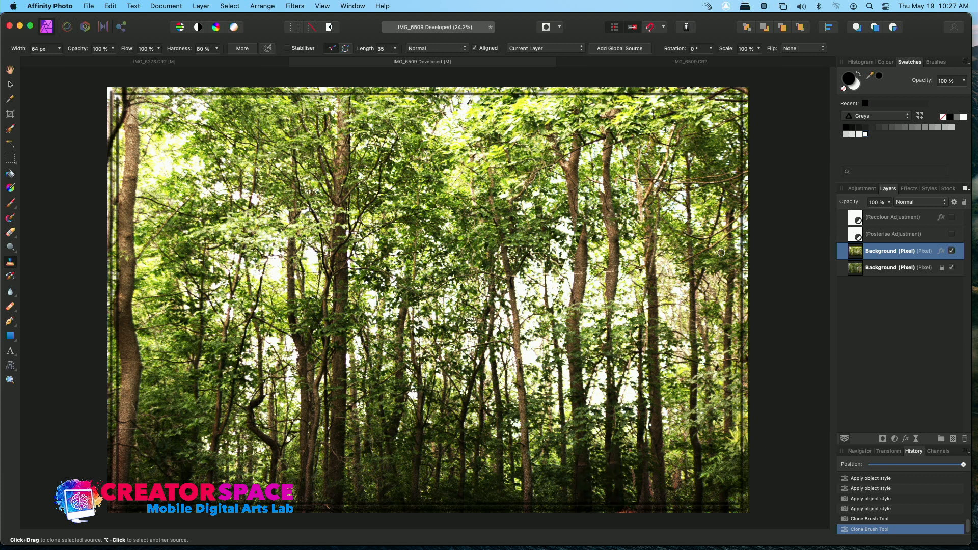
Step: Toggle the duplicated layer's visibility repeatedly to compare the cloned result with the original
{"action": "left_click", "coordinate": [952, 252]}
{"action": "left_click", "coordinate": [952, 252]}
{"action": "left_click", "coordinate": [952, 252]}
{"action": "left_click", "coordinate": [952, 252]}
{"action": "left_click", "coordinate": [952, 251]}
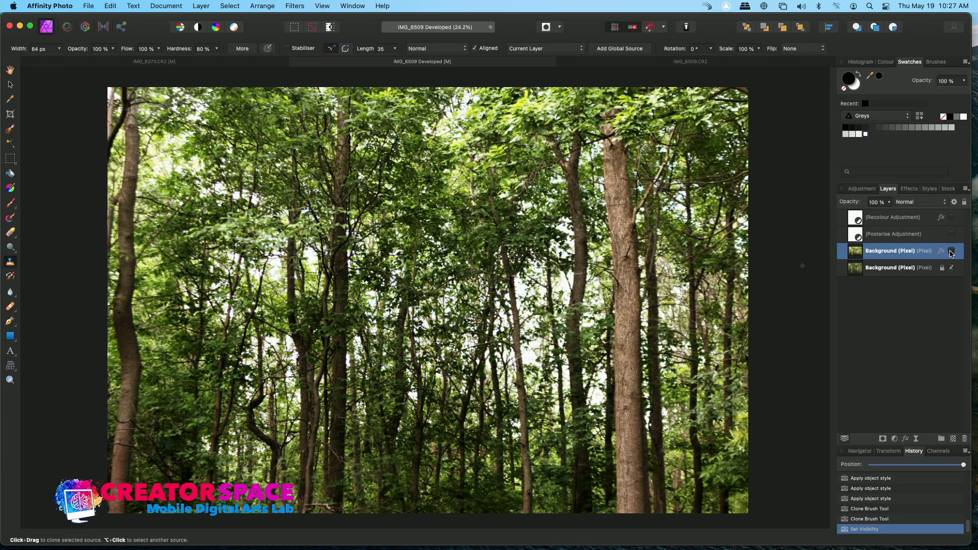
{"action": "left_click", "coordinate": [952, 252]}
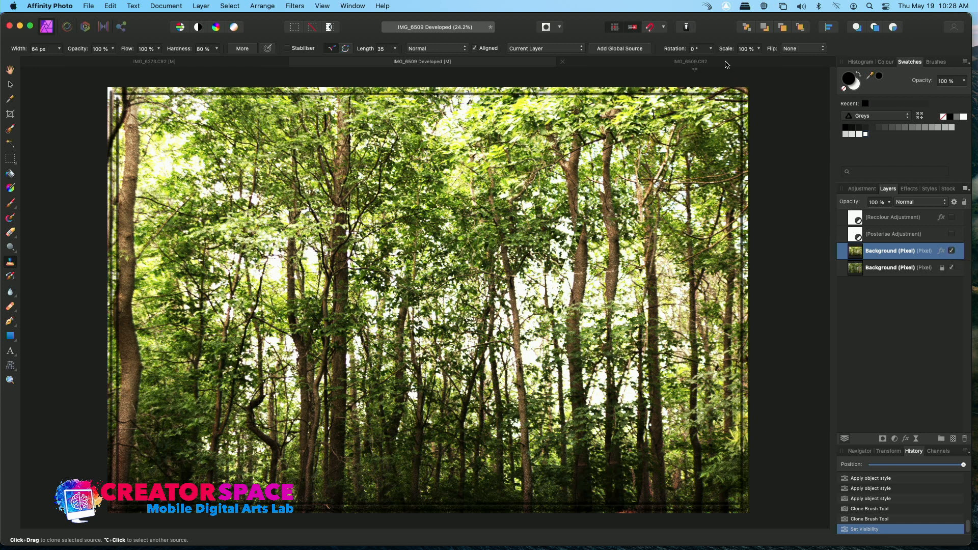
Step: Open the IMG_6509.CR2 document tab, then minimise Affinity Photo to return to the slide presentation
{"action": "left_click", "coordinate": [726, 62]}
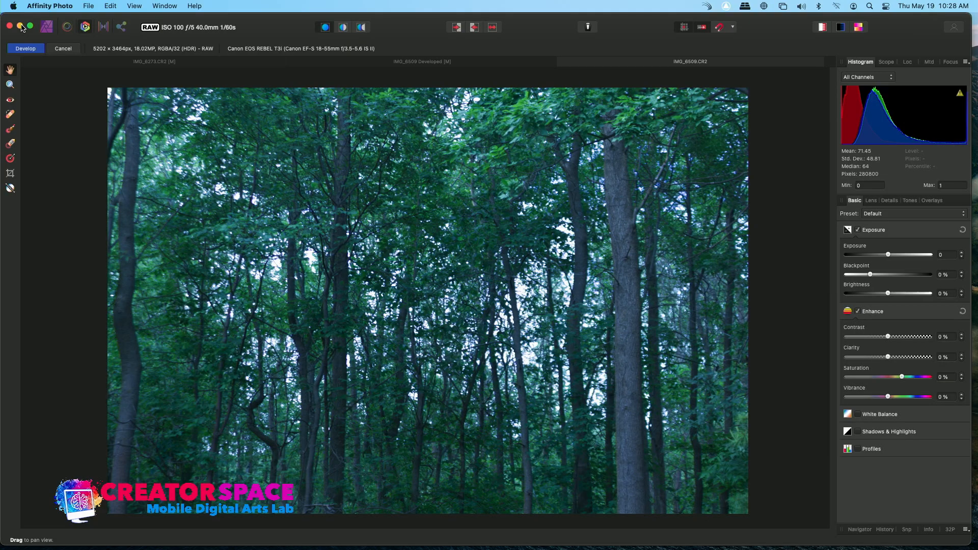
{"action": "left_click", "coordinate": [20, 26]}
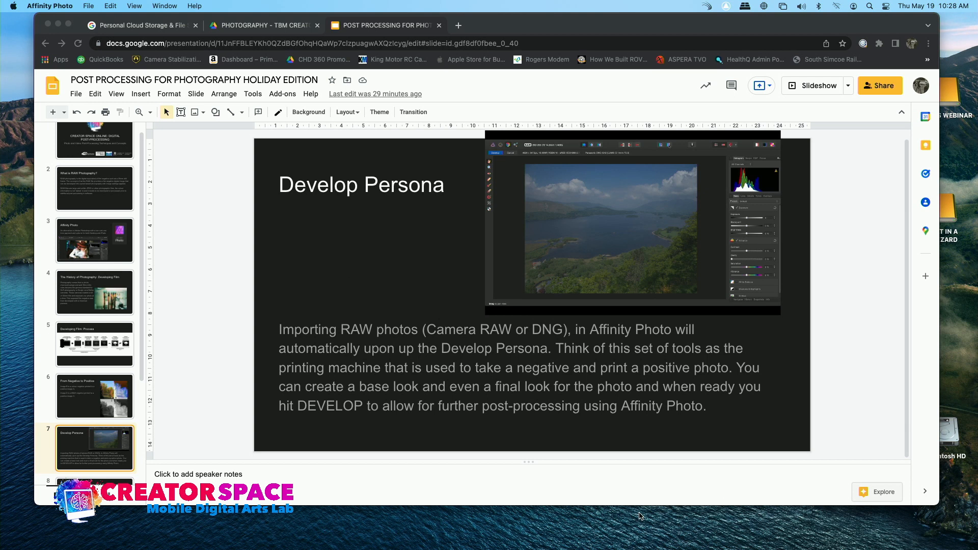
{"action": "mouse_move", "coordinate": [641, 543]}
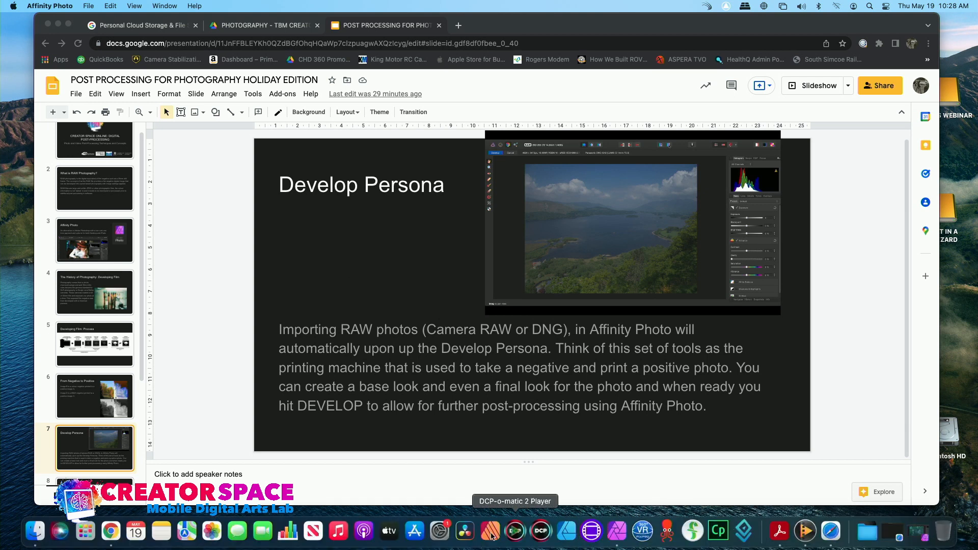
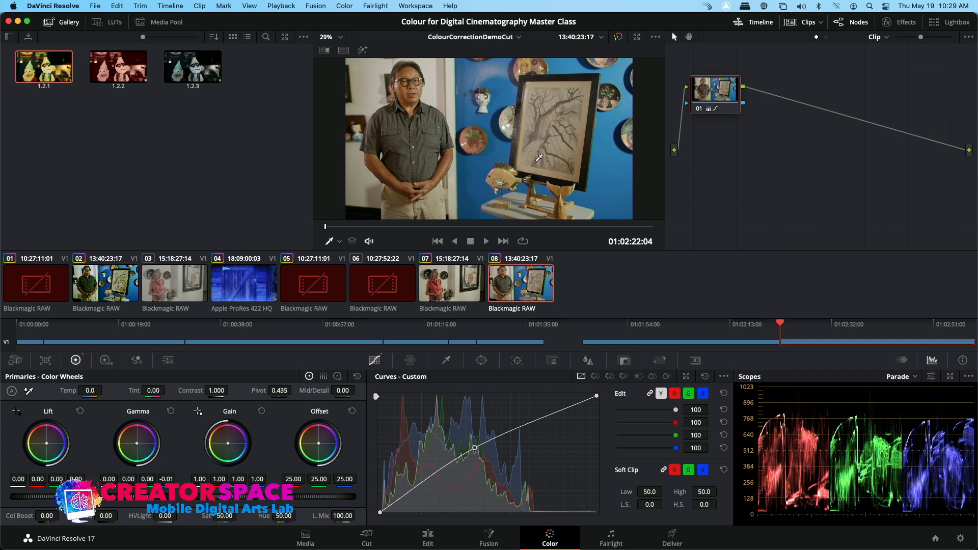
Step: Select clip 02 and set its RAW decoding to Clip with a temperature of about 16904
{"action": "left_click", "coordinate": [125, 276]}
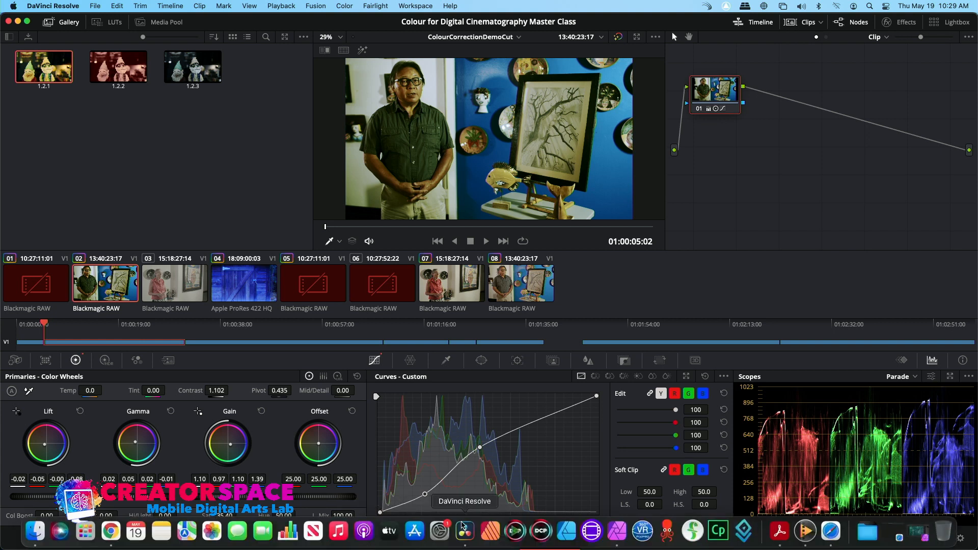
{"action": "left_click", "coordinate": [428, 539]}
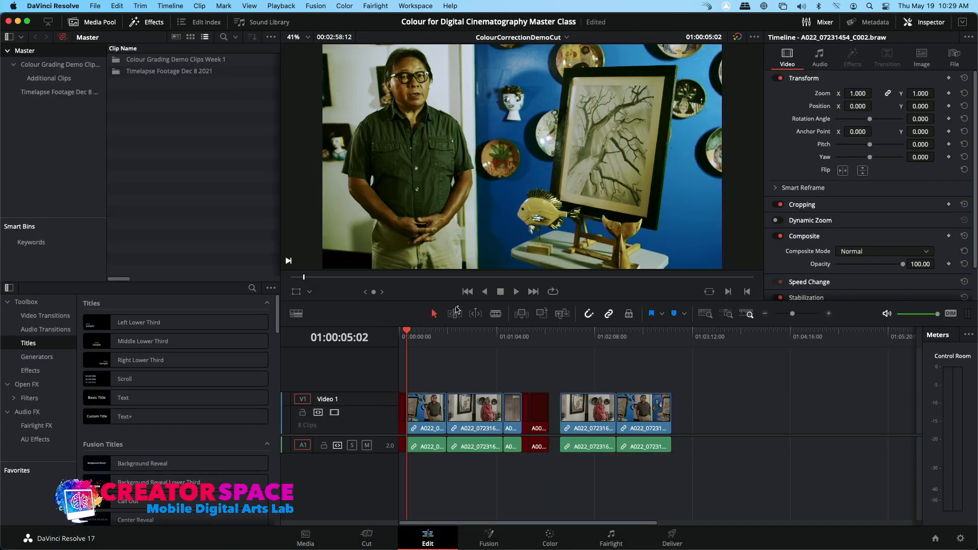
{"action": "left_click", "coordinate": [428, 412]}
{"action": "left_click", "coordinate": [921, 56]}
{"action": "left_click", "coordinate": [896, 96]}
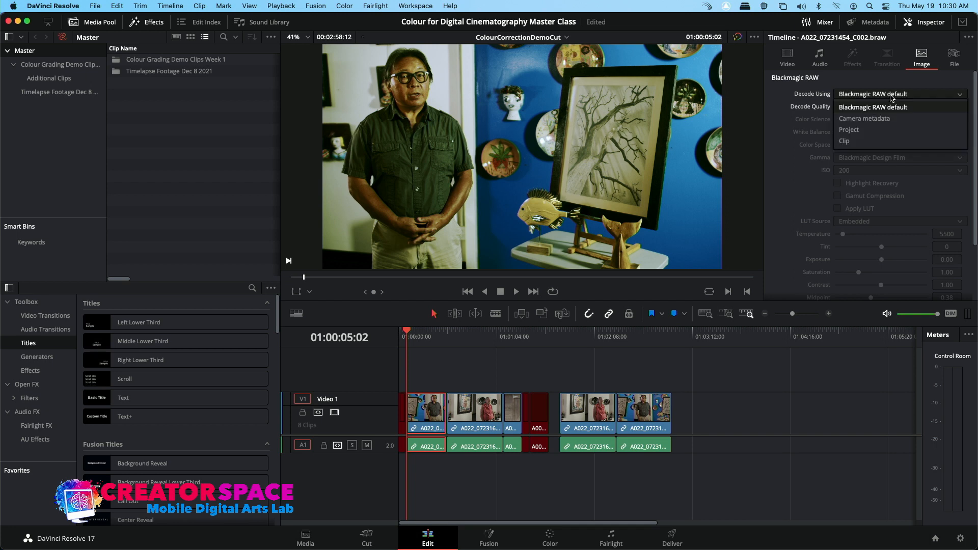
{"action": "left_click", "coordinate": [879, 140]}
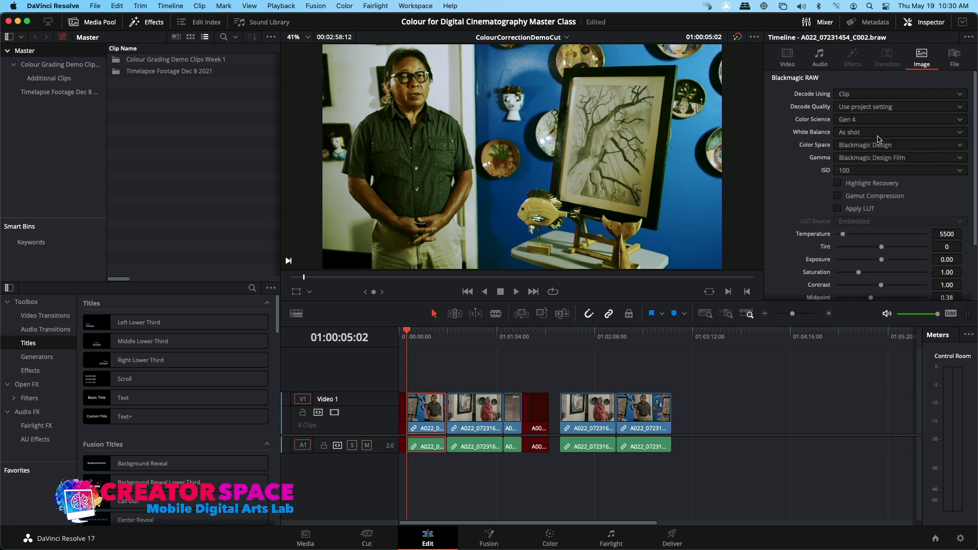
{"action": "left_click_drag", "start_coordinate": [844, 237], "coordinate": [866, 239]}
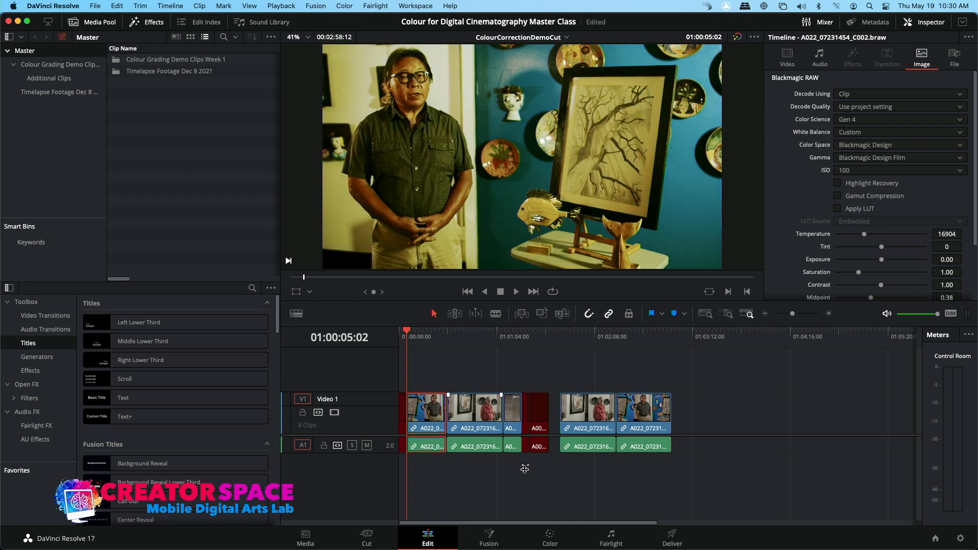
Step: Reset the clip's node grade on the Color page
{"action": "left_click", "coordinate": [550, 538]}
{"action": "right_click", "coordinate": [707, 94]}
{"action": "left_click", "coordinate": [734, 98]}
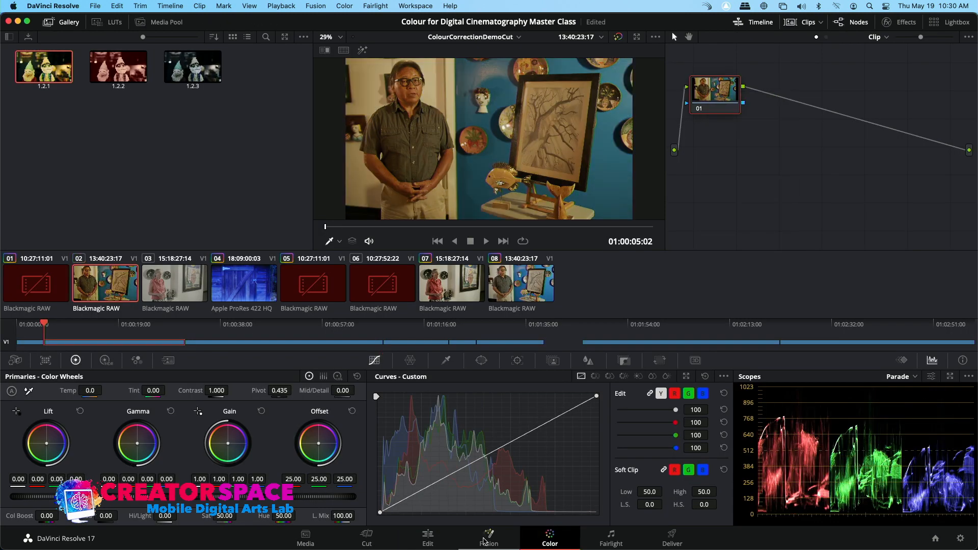
Step: Reset the RAW decoding to Blackmagic RAW default, then switch decoding back to Clip
{"action": "left_click", "coordinate": [426, 539]}
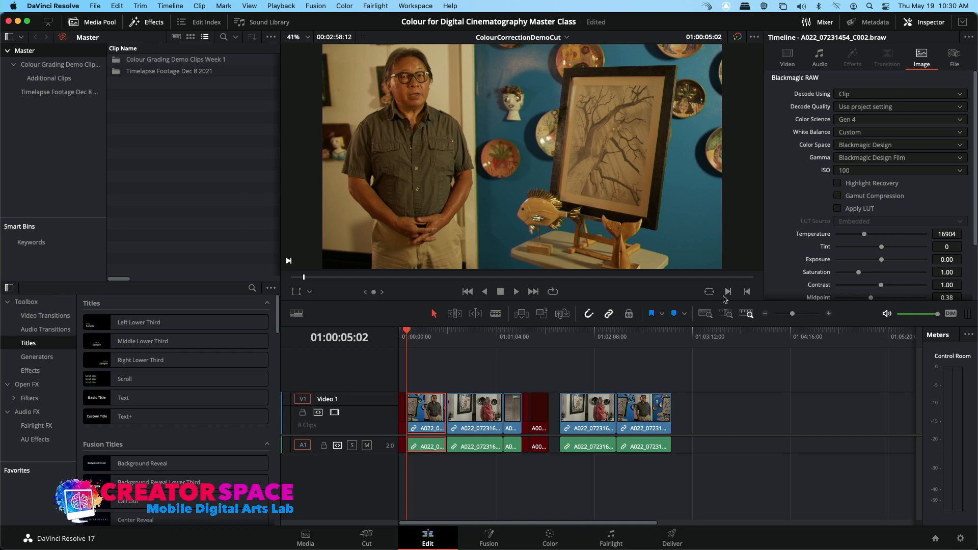
{"action": "left_click", "coordinate": [878, 96]}
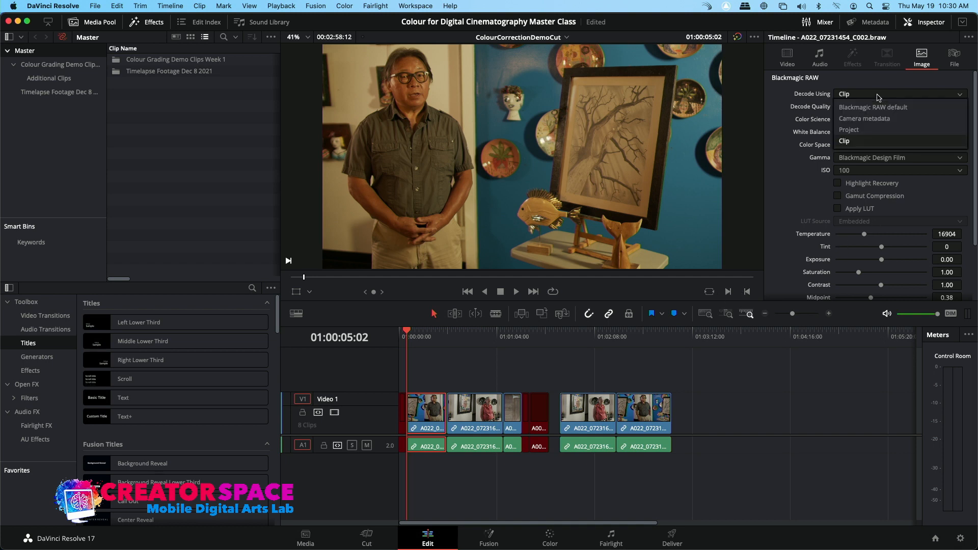
{"action": "left_click", "coordinate": [878, 108]}
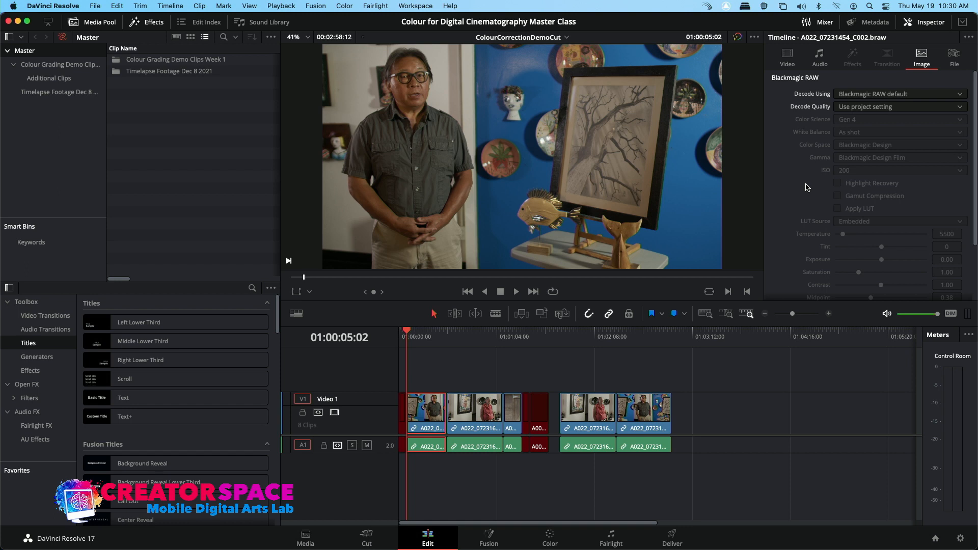
{"action": "left_click", "coordinate": [881, 95]}
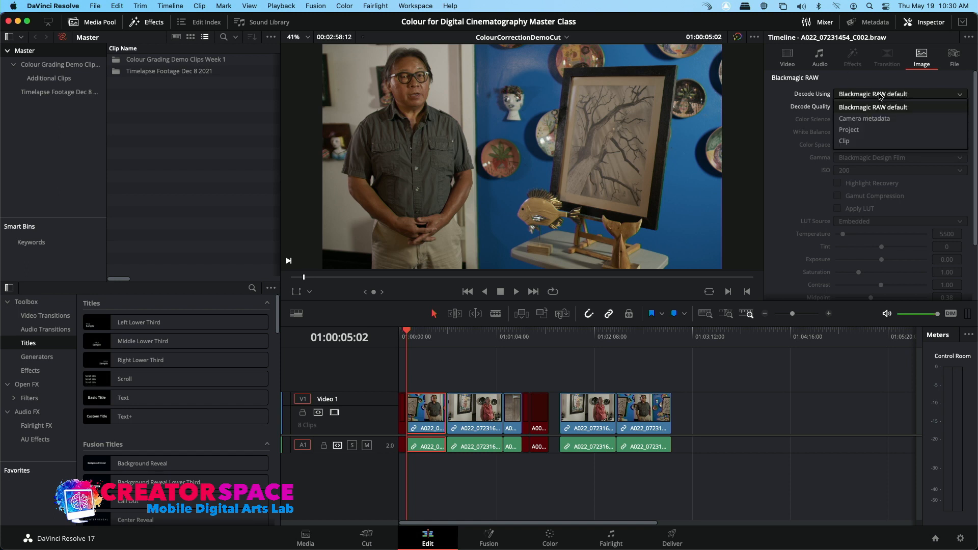
{"action": "left_click", "coordinate": [873, 143]}
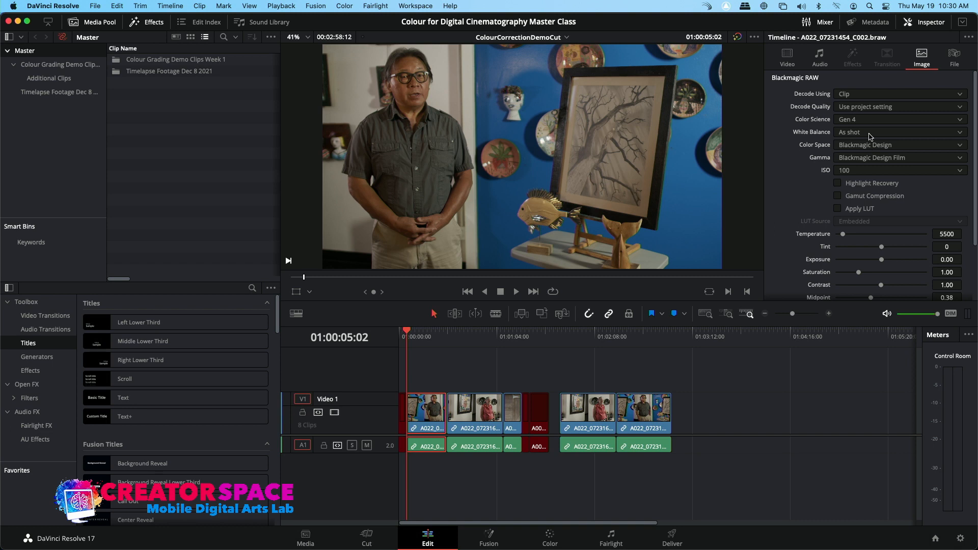
Step: Try the Fluorescent, Cloudy and Flash white balance presets, ending on As shot
{"action": "left_click", "coordinate": [873, 133]}
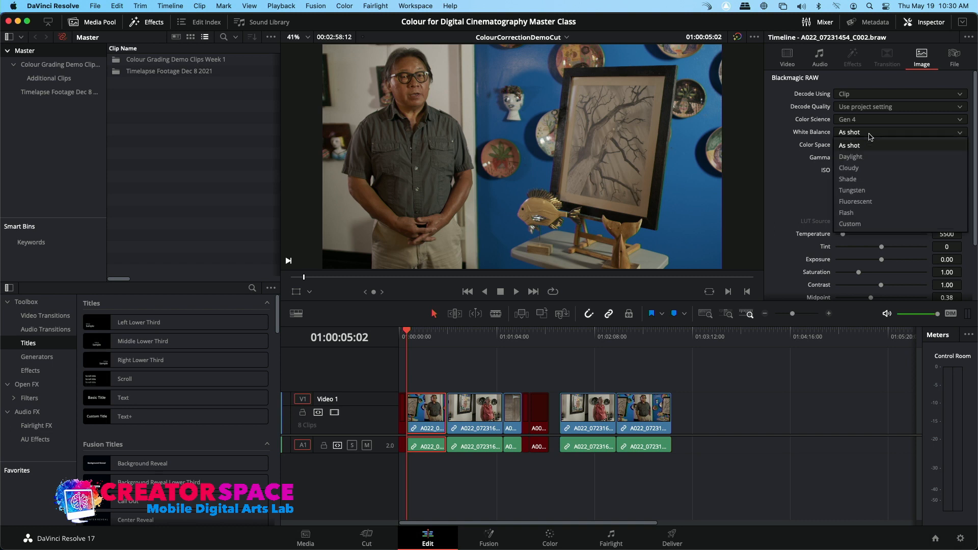
{"action": "left_click", "coordinate": [874, 202]}
{"action": "left_click", "coordinate": [896, 134]}
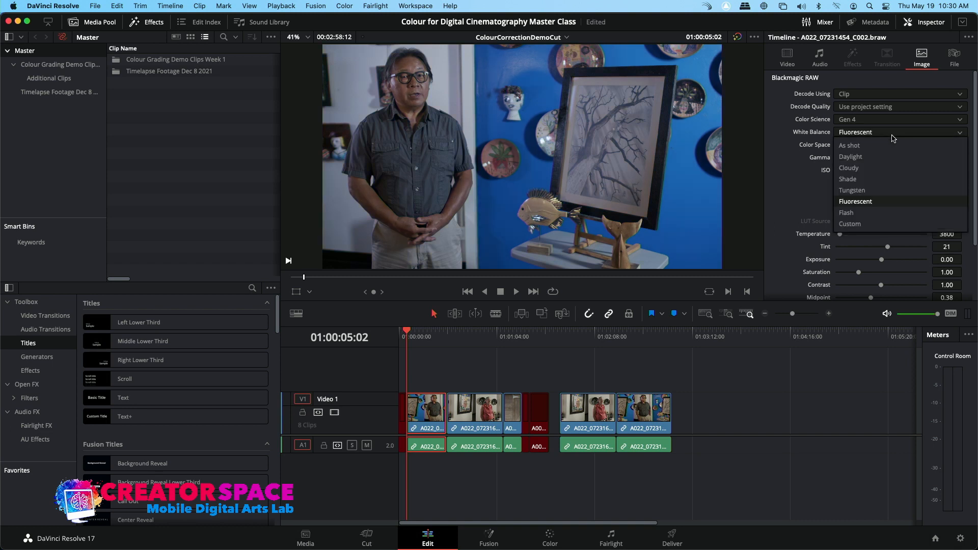
{"action": "left_click", "coordinate": [896, 168]}
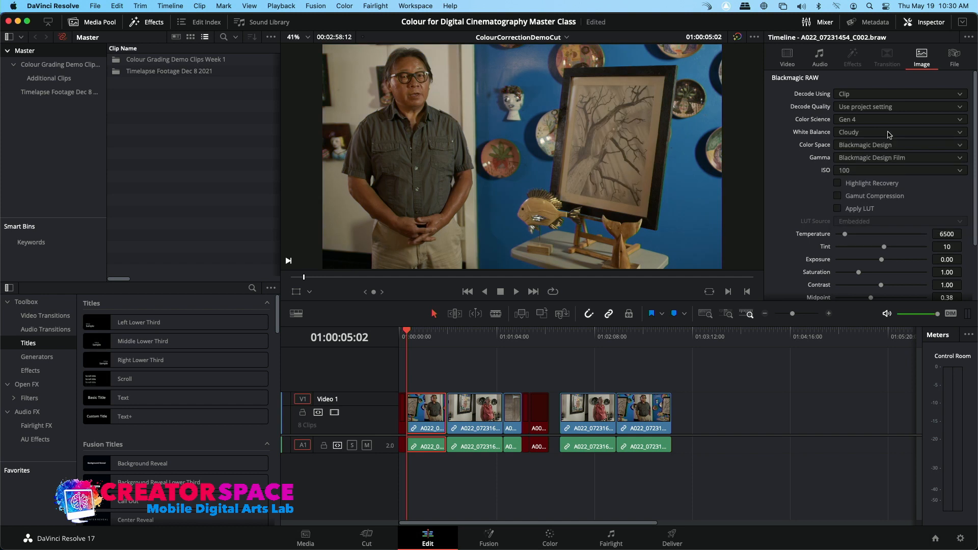
{"action": "left_click", "coordinate": [890, 134]}
{"action": "left_click", "coordinate": [880, 146]}
{"action": "left_click", "coordinate": [896, 137]}
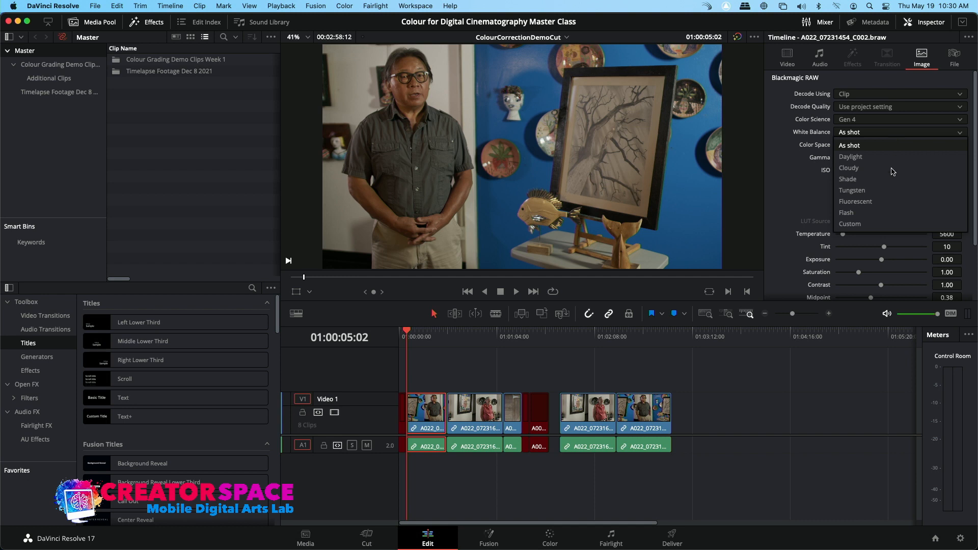
{"action": "left_click", "coordinate": [883, 213]}
{"action": "left_click", "coordinate": [887, 131]}
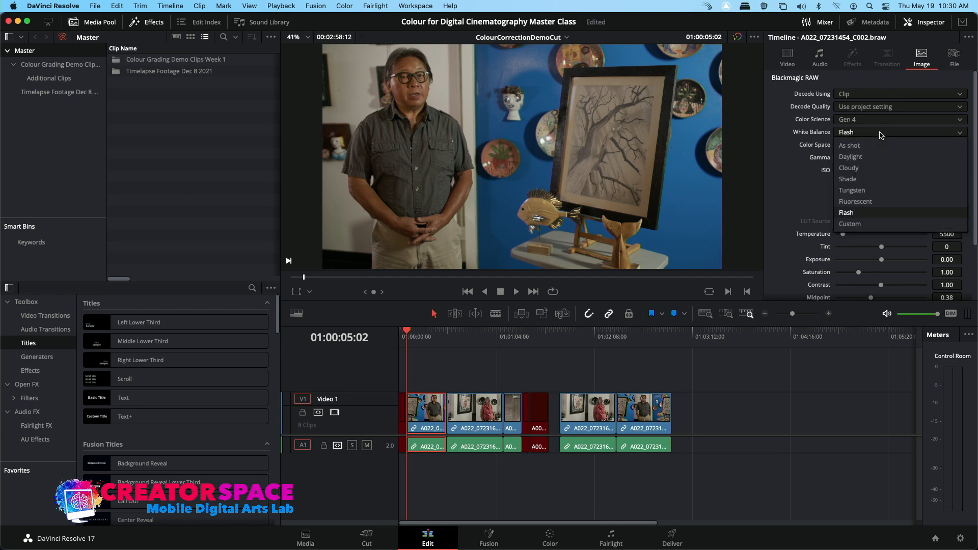
{"action": "left_click", "coordinate": [876, 148]}
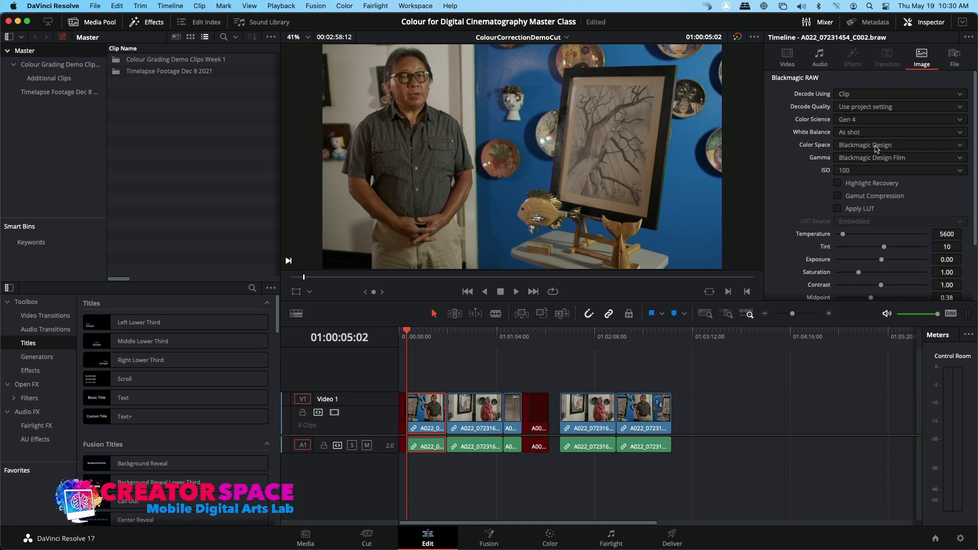
Step: Set the clip's RAW ISO to 400
{"action": "left_click", "coordinate": [871, 173]}
{"action": "left_click", "coordinate": [855, 217]}
{"action": "left_click", "coordinate": [855, 174]}
{"action": "left_click", "coordinate": [846, 253]}
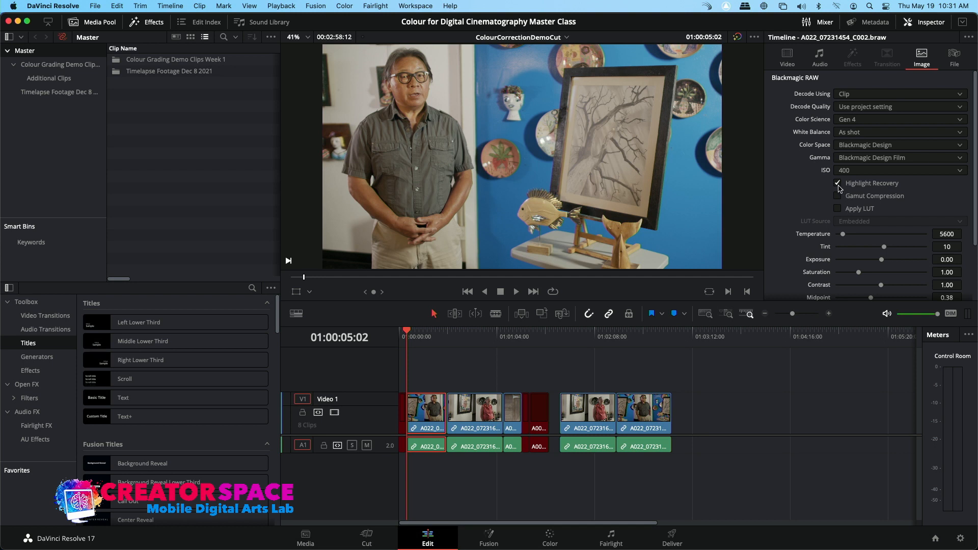
Step: Adjust the RAW tint to about 36, contrast to about 1.37 and exposure to about 0.03
{"action": "left_click", "coordinate": [838, 209]}
{"action": "left_click_drag", "start_coordinate": [843, 234], "coordinate": [897, 248]}
{"action": "left_click_drag", "start_coordinate": [884, 263], "coordinate": [816, 281]}
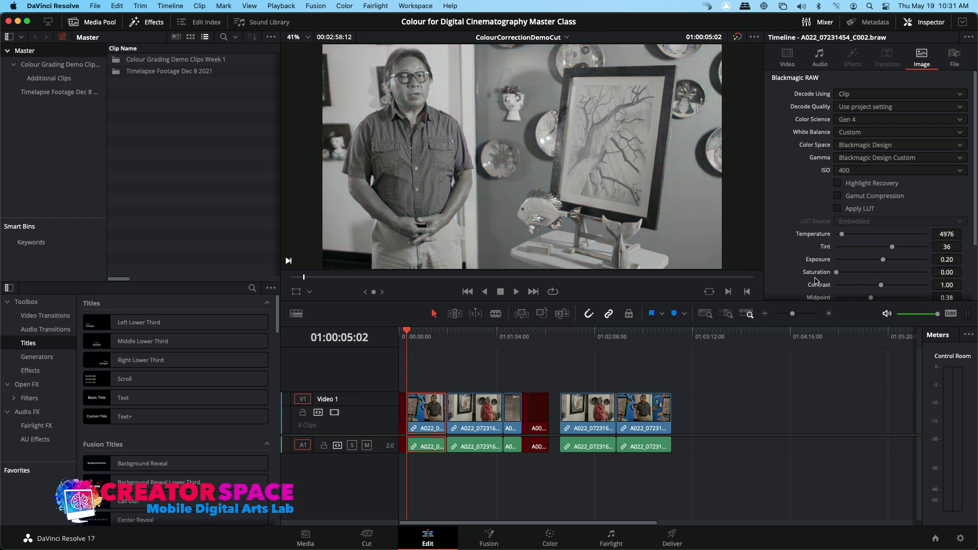
{"action": "left_click_drag", "start_coordinate": [881, 288], "coordinate": [898, 288]}
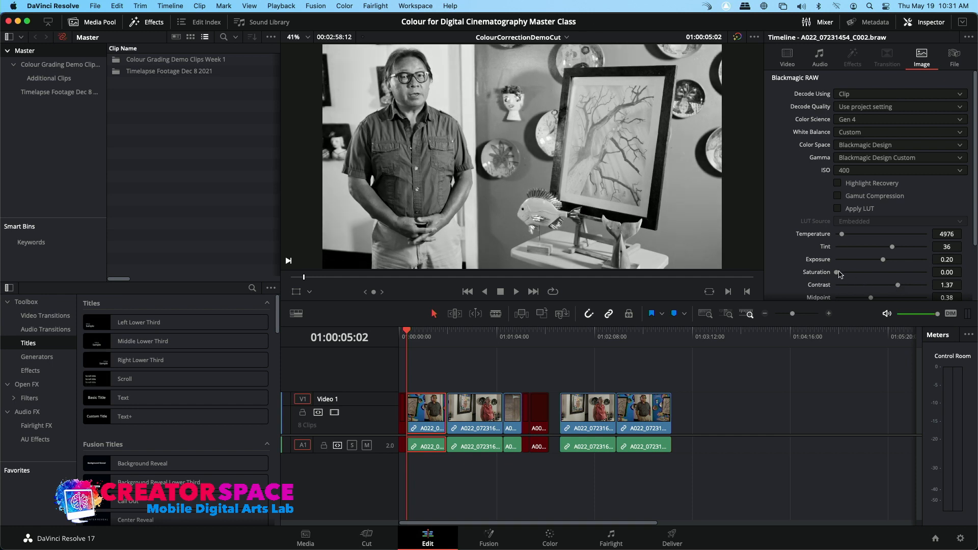
{"action": "left_click_drag", "start_coordinate": [836, 273], "coordinate": [841, 274]}
{"action": "left_click_drag", "start_coordinate": [885, 261], "coordinate": [883, 263]}
Step: Set the RAW white level to about 0.98, black level to about 0.01 and saturation to about 1.36
{"action": "scroll", "coordinate": [901, 257], "scroll_direction": "down", "scroll_amount": 5}
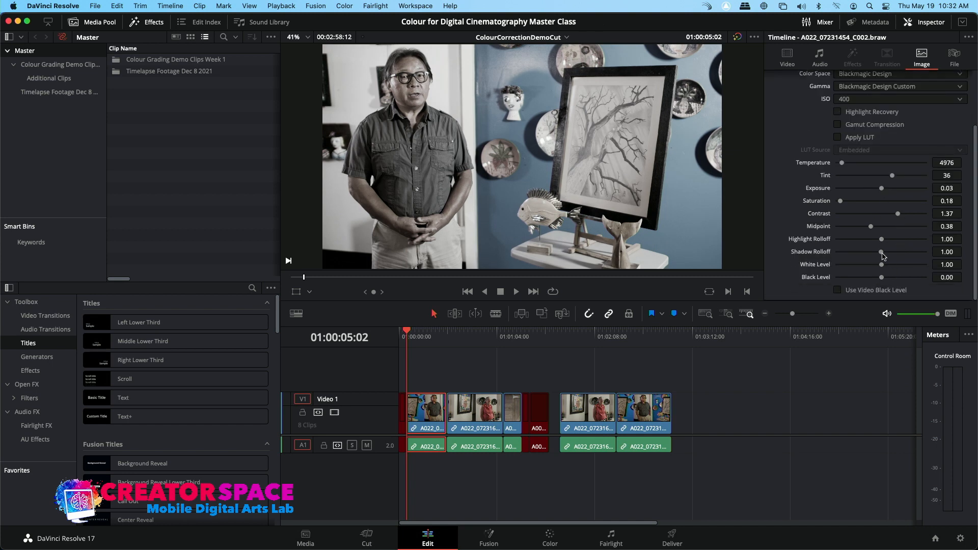
{"action": "left_click_drag", "start_coordinate": [882, 264], "coordinate": [881, 267]}
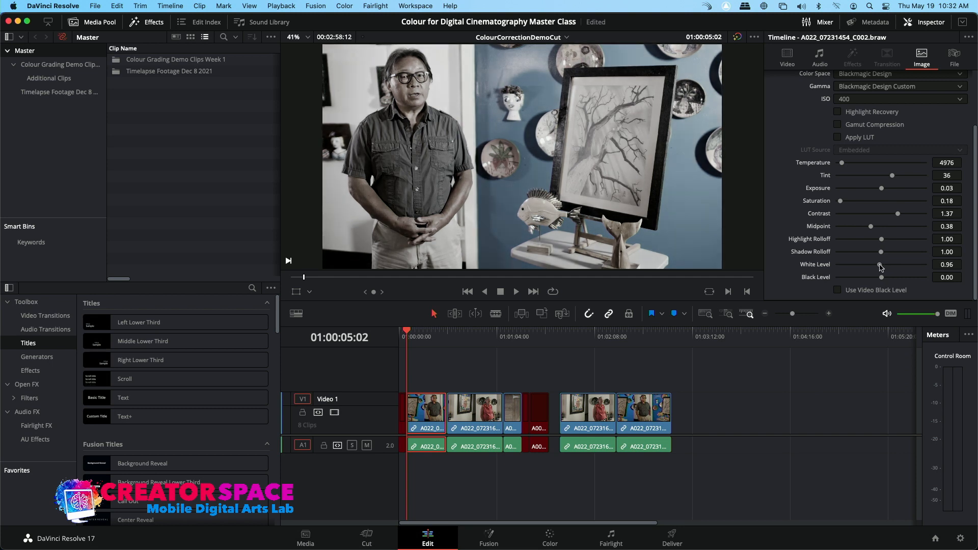
{"action": "mouse_move", "coordinate": [883, 279]}
{"action": "left_mouse_down"}
{"action": "mouse_move", "coordinate": [871, 280]}
{"action": "mouse_move", "coordinate": [883, 278]}
{"action": "left_mouse_up"}
{"action": "left_click_drag", "start_coordinate": [839, 203], "coordinate": [867, 210]}
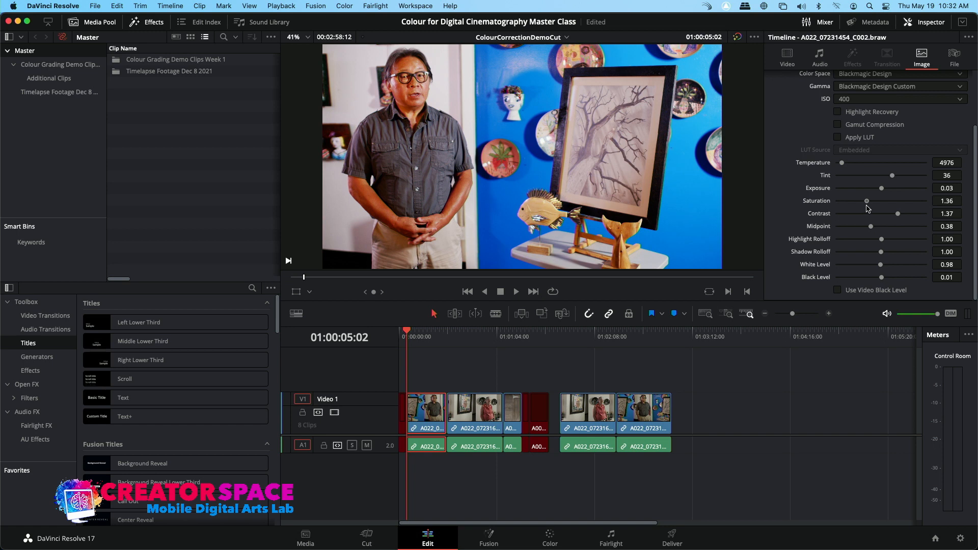
Step: Add two points to the custom curve on the Color page to shape a contrast curve
{"action": "left_click", "coordinate": [551, 535]}
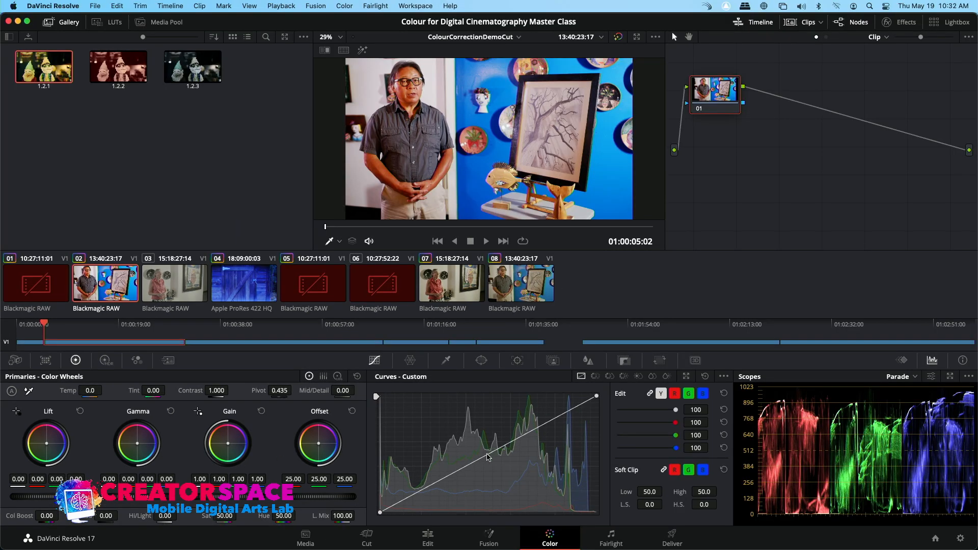
{"action": "left_click_drag", "start_coordinate": [487, 454], "coordinate": [482, 446]}
{"action": "left_click", "coordinate": [418, 491]}
{"action": "left_click_drag", "start_coordinate": [418, 487], "coordinate": [418, 491]}
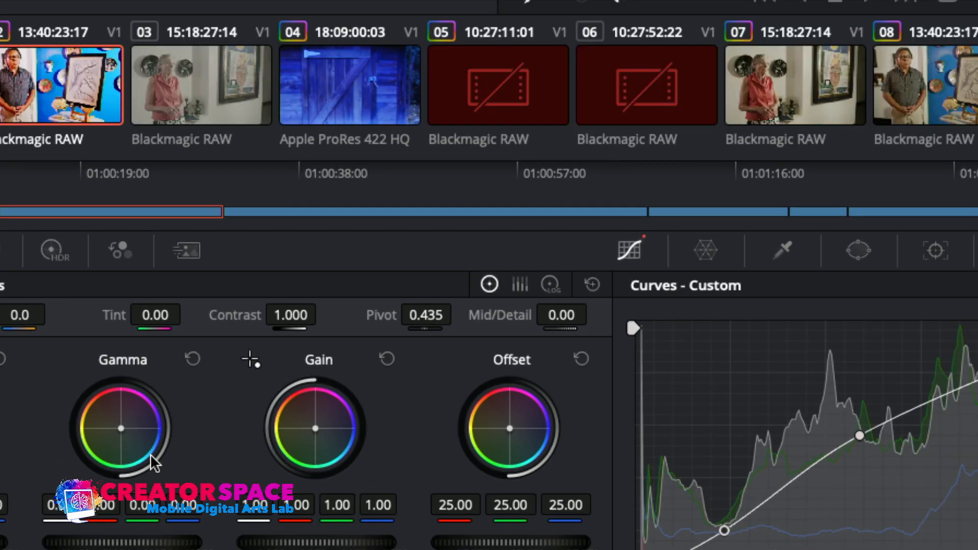
Step: Push the Gamma and Gain colour wheels slightly toward blue
{"action": "left_click_drag", "start_coordinate": [121, 427], "coordinate": [122, 428]}
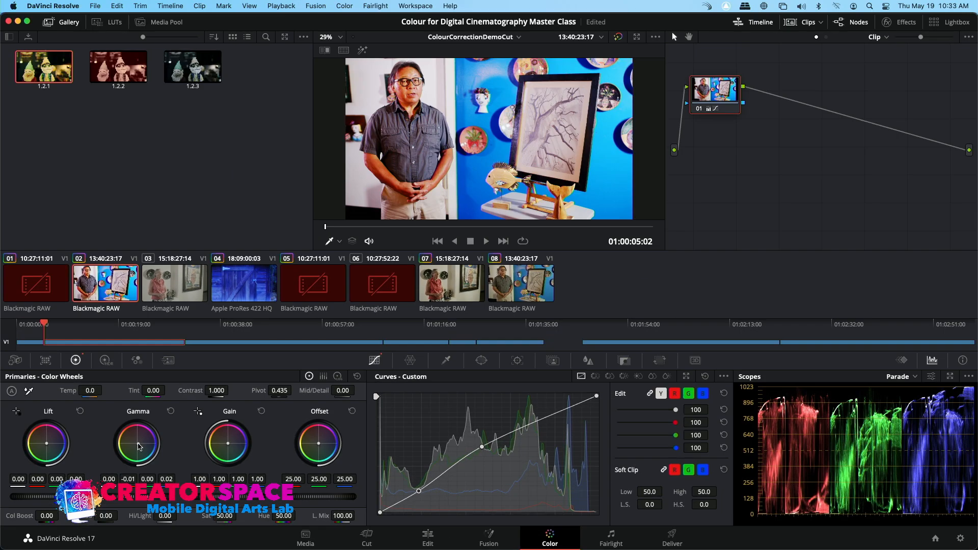
{"action": "left_click_drag", "start_coordinate": [138, 444], "coordinate": [140, 448]}
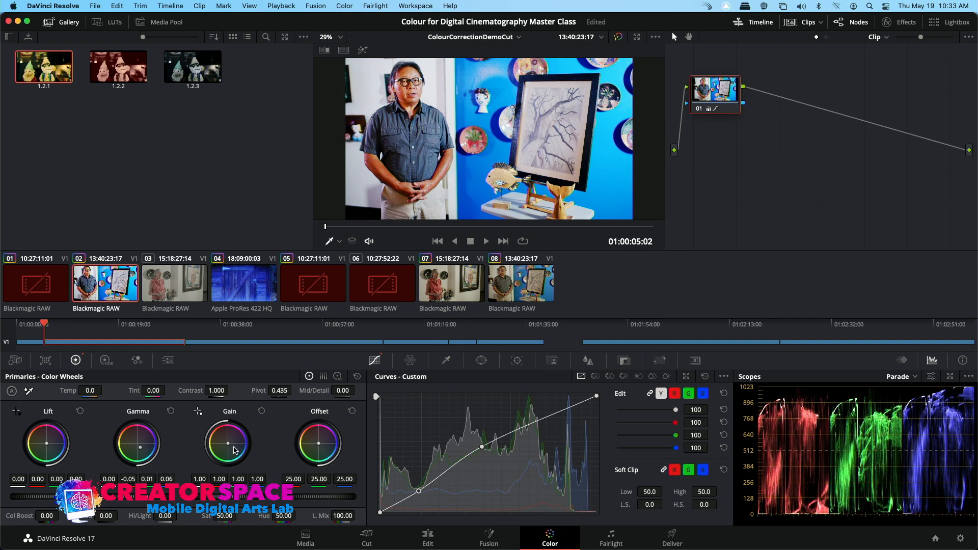
{"action": "left_click_drag", "start_coordinate": [227, 444], "coordinate": [223, 468]}
Step: Raise the Gamma master to about 0.02 and lower Saturation to 42
{"action": "left_click_drag", "start_coordinate": [138, 497], "coordinate": [142, 497]}
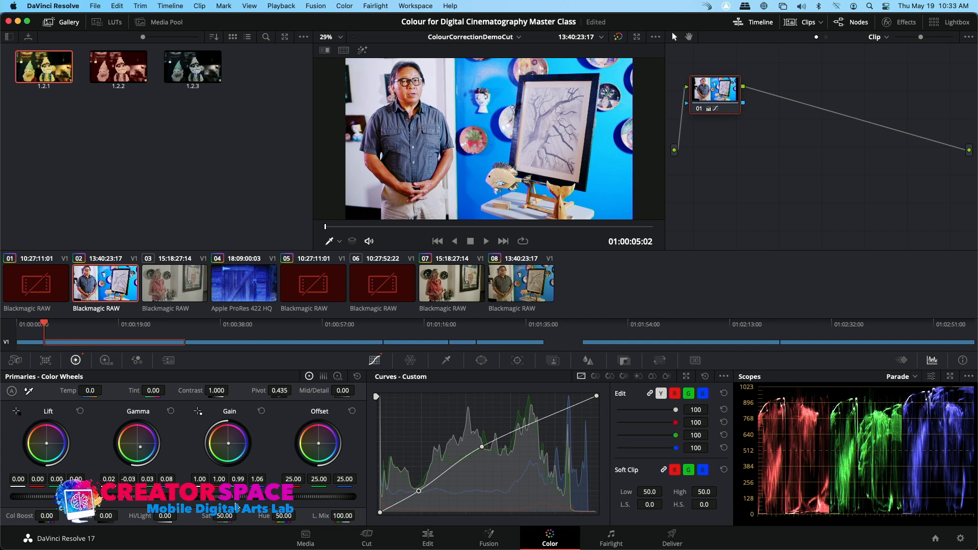
{"action": "mouse_move", "coordinate": [228, 516]}
{"action": "left_mouse_down"}
{"action": "mouse_move", "coordinate": [209, 516]}
{"action": "mouse_move", "coordinate": [224, 516]}
{"action": "left_mouse_up"}
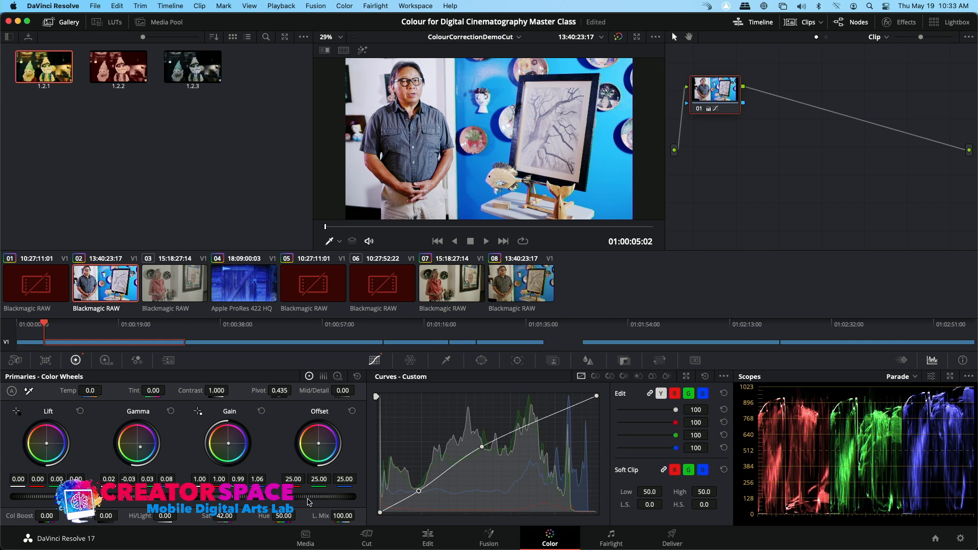
Step: Reposition the upper curve point and darken the Lift to about -0.03
{"action": "right_click", "coordinate": [482, 447]}
{"action": "mouse_move", "coordinate": [490, 452]}
{"action": "left_mouse_down"}
{"action": "mouse_move", "coordinate": [488, 462]}
{"action": "mouse_move", "coordinate": [484, 441]}
{"action": "mouse_move", "coordinate": [486, 451]}
{"action": "left_mouse_up"}
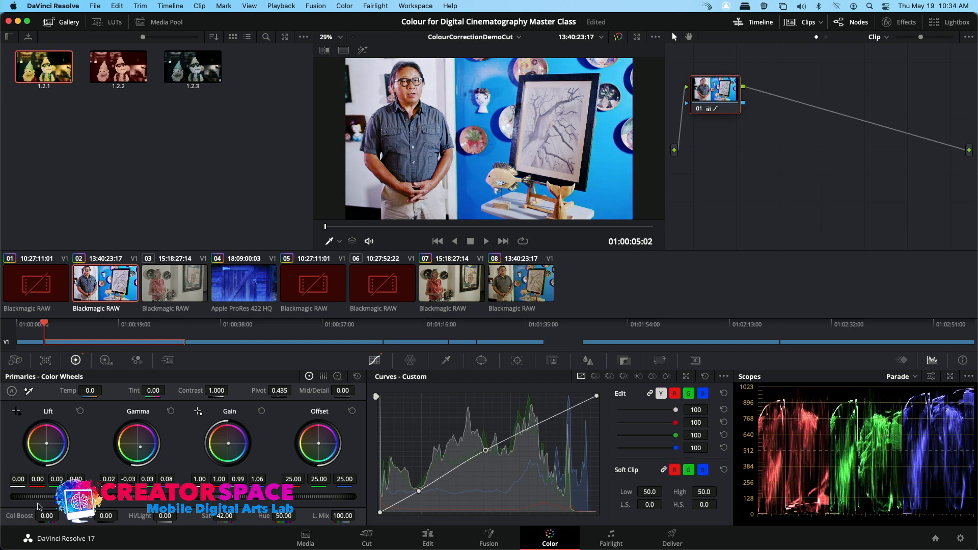
{"action": "mouse_move", "coordinate": [47, 497]}
{"action": "left_mouse_down"}
{"action": "mouse_move", "coordinate": [71, 497]}
{"action": "mouse_move", "coordinate": [42, 497]}
{"action": "left_mouse_up"}
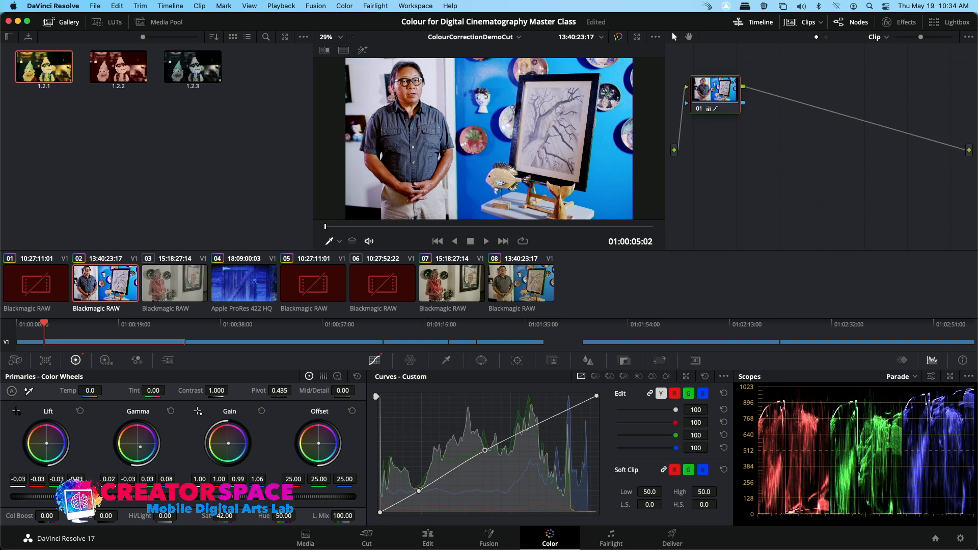
{"action": "left_click_drag", "start_coordinate": [47, 443], "coordinate": [47, 445]}
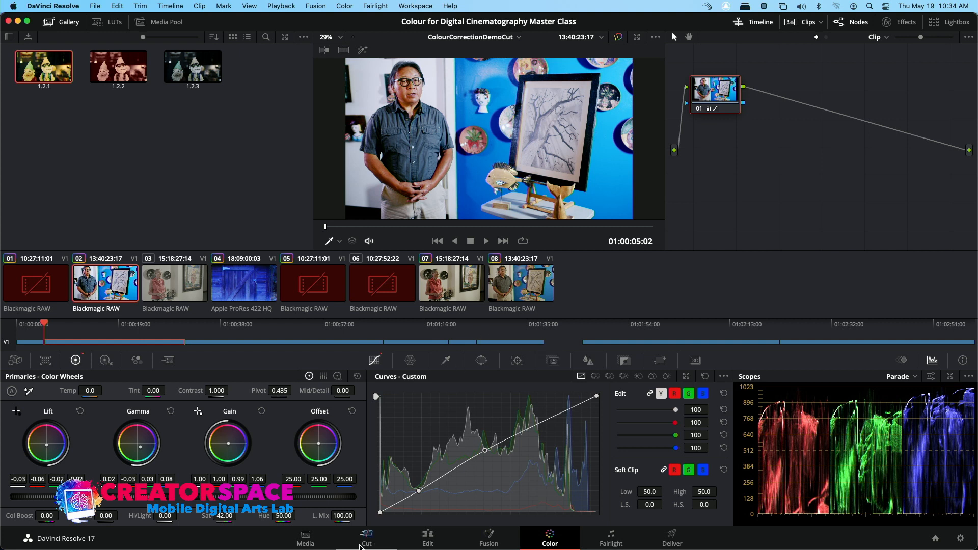
Step: Return to the Edit page and browse the Open FX effects list
{"action": "left_click", "coordinate": [423, 541]}
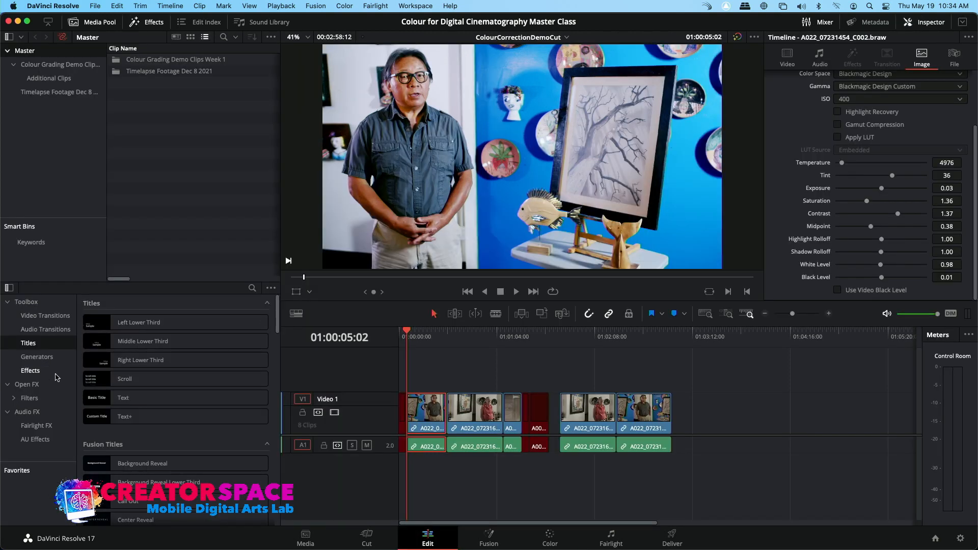
{"action": "left_click", "coordinate": [32, 385]}
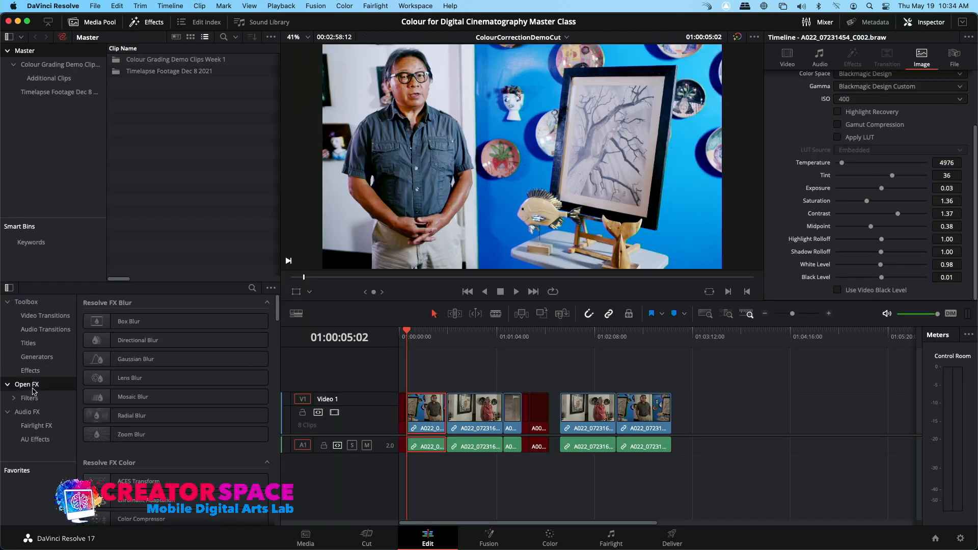
{"action": "scroll", "coordinate": [134, 407], "scroll_direction": "down", "scroll_amount": 10}
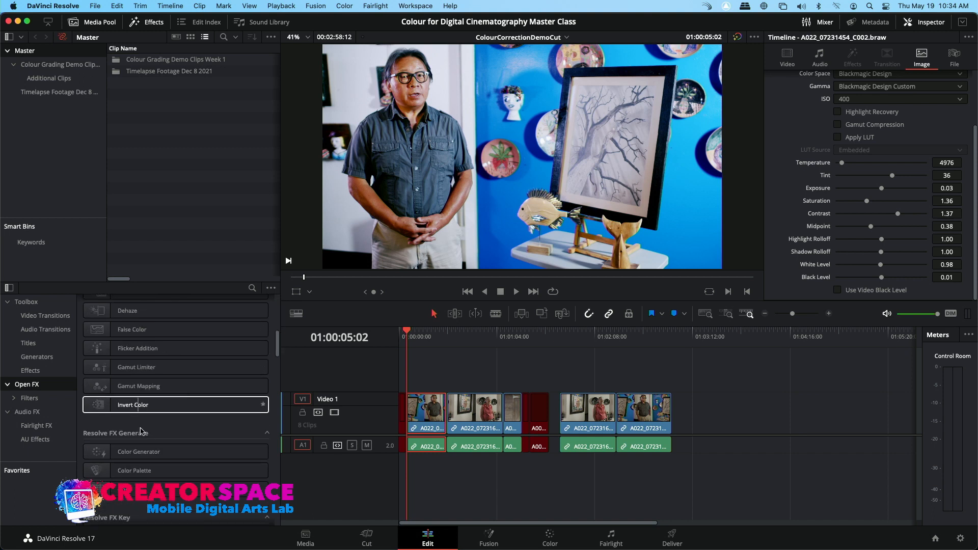
{"action": "scroll", "coordinate": [152, 440], "scroll_direction": "down", "scroll_amount": 8}
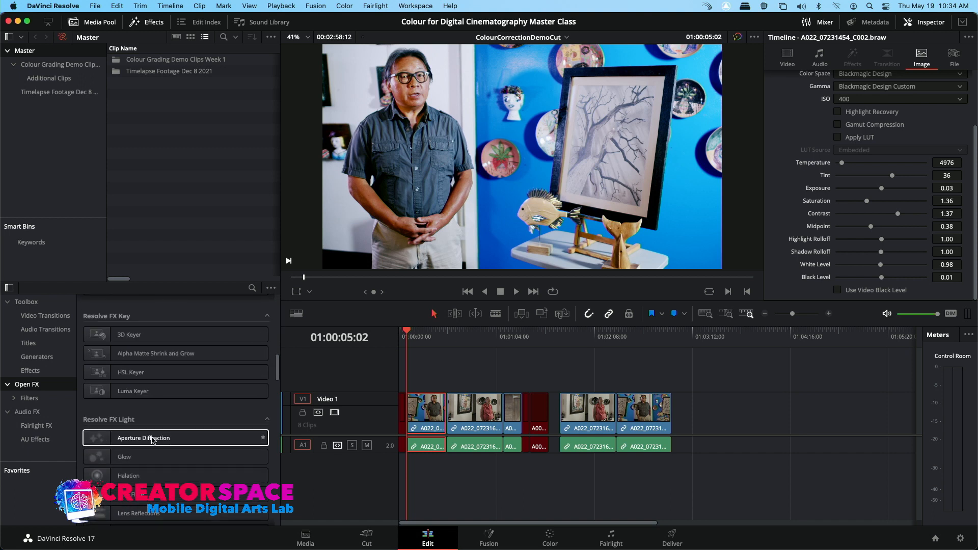
{"action": "scroll", "coordinate": [152, 441], "scroll_direction": "down", "scroll_amount": 3}
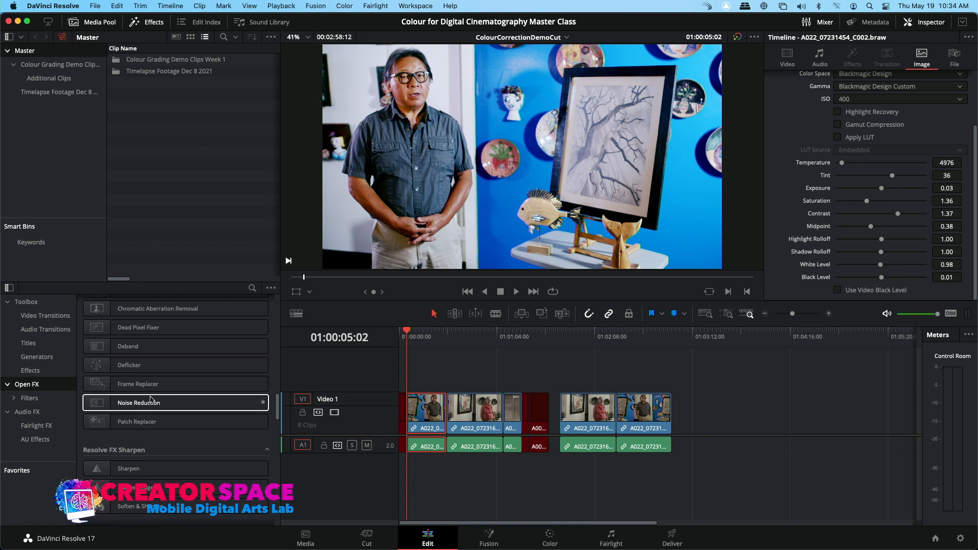
Step: Apply the Vignette Open FX effect to the first clip on the timeline
{"action": "scroll", "coordinate": [156, 378], "scroll_direction": "down", "scroll_amount": 12}
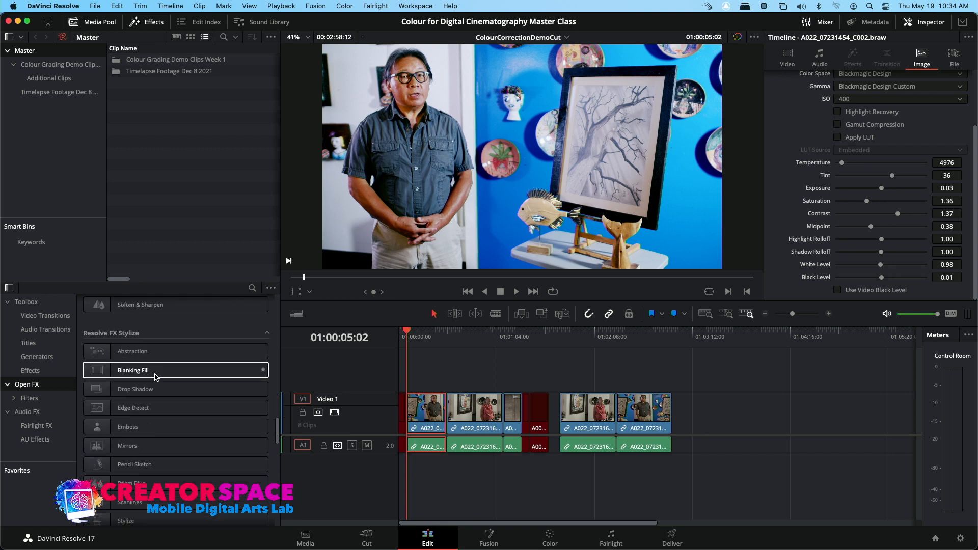
{"action": "left_click_drag", "start_coordinate": [153, 457], "coordinate": [431, 412]}
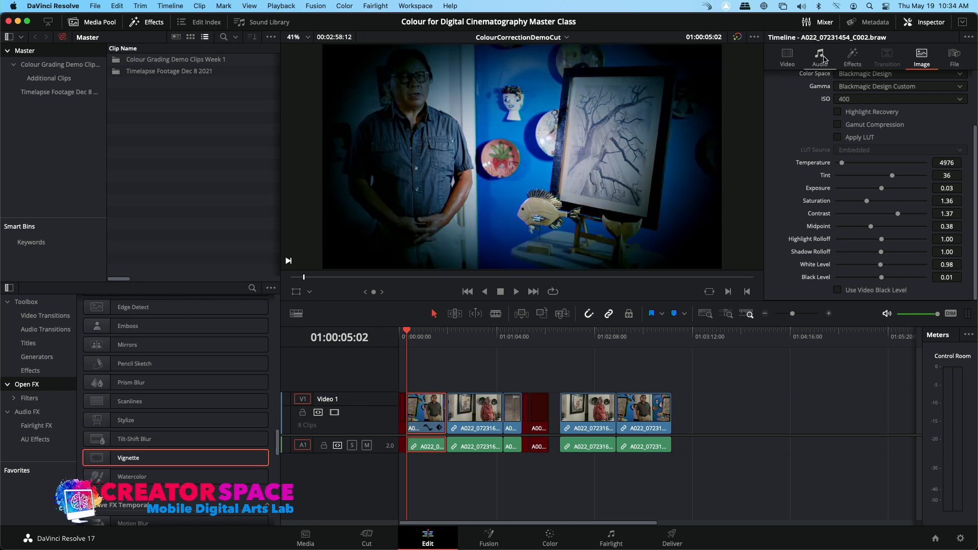
Step: Open the vignette's effect settings and switch its Operating Mode to Advanced
{"action": "left_click", "coordinate": [853, 58]}
{"action": "left_click_drag", "start_coordinate": [864, 147], "coordinate": [855, 196]}
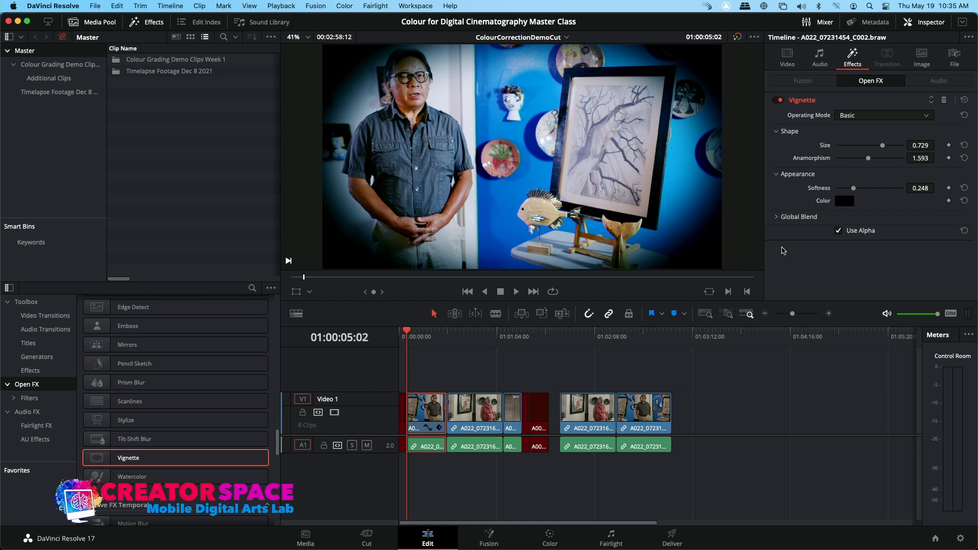
{"action": "left_click", "coordinate": [873, 120]}
{"action": "left_click", "coordinate": [868, 144]}
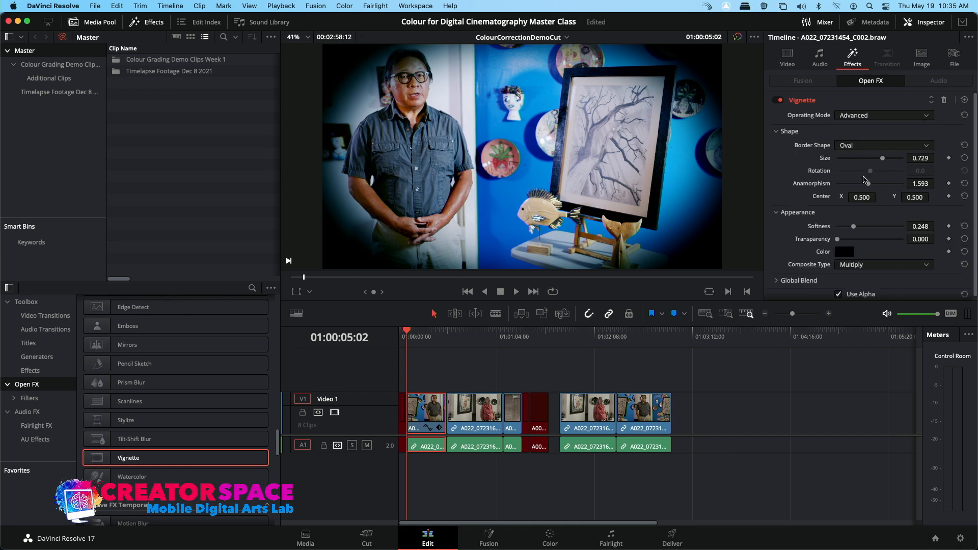
Step: Set the vignette colour to Brown and lower its Softness to about 0.186
{"action": "scroll", "coordinate": [844, 244], "scroll_direction": "down", "scroll_amount": 1}
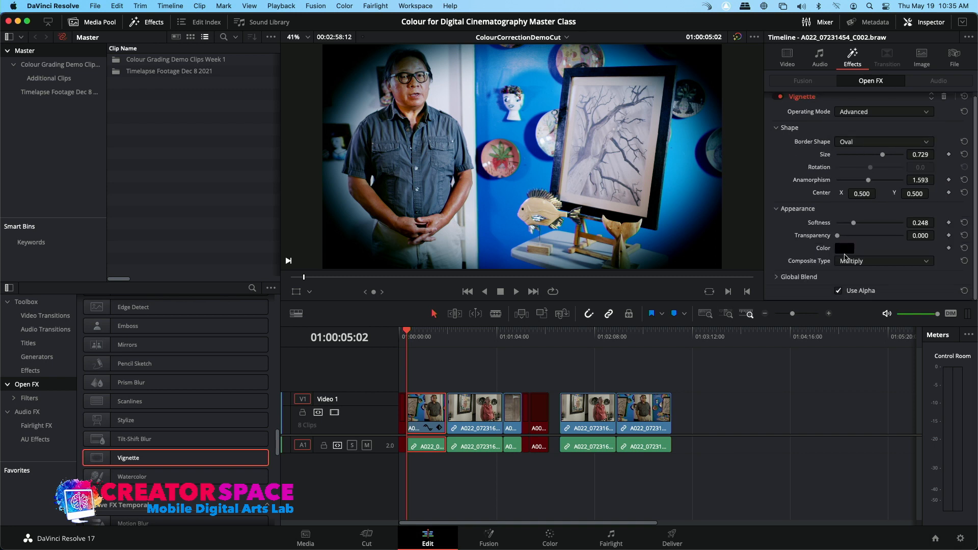
{"action": "left_click", "coordinate": [845, 249]}
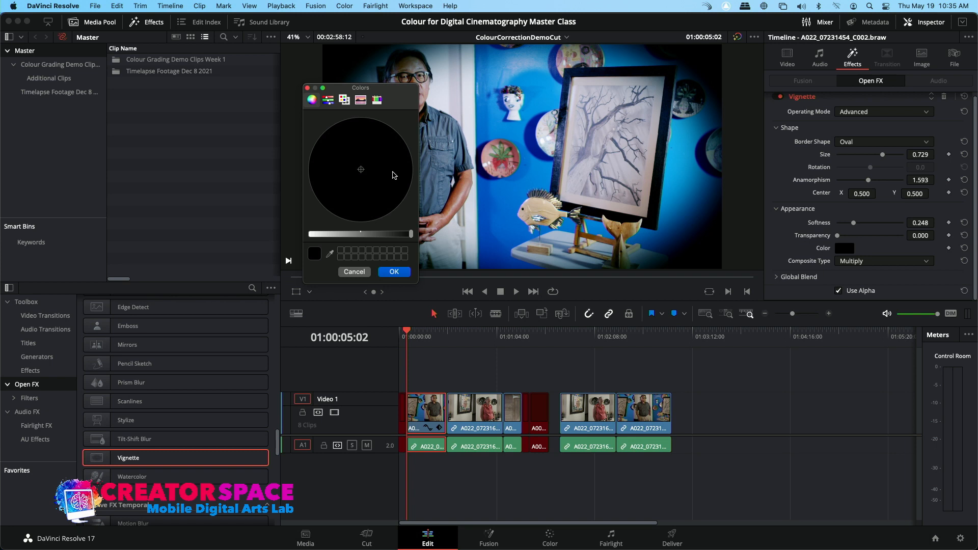
{"action": "left_click", "coordinate": [329, 101]}
{"action": "left_click", "coordinate": [344, 101]}
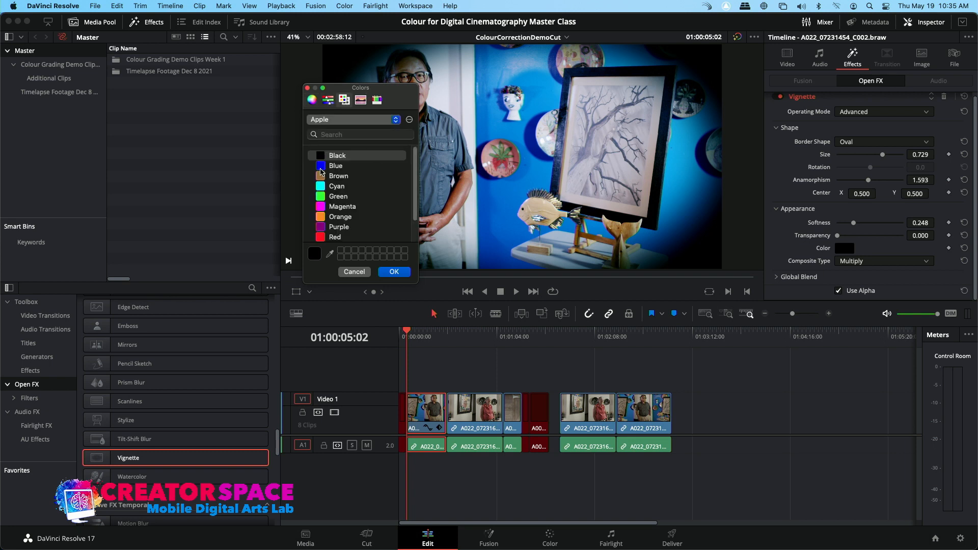
{"action": "left_click", "coordinate": [322, 176]}
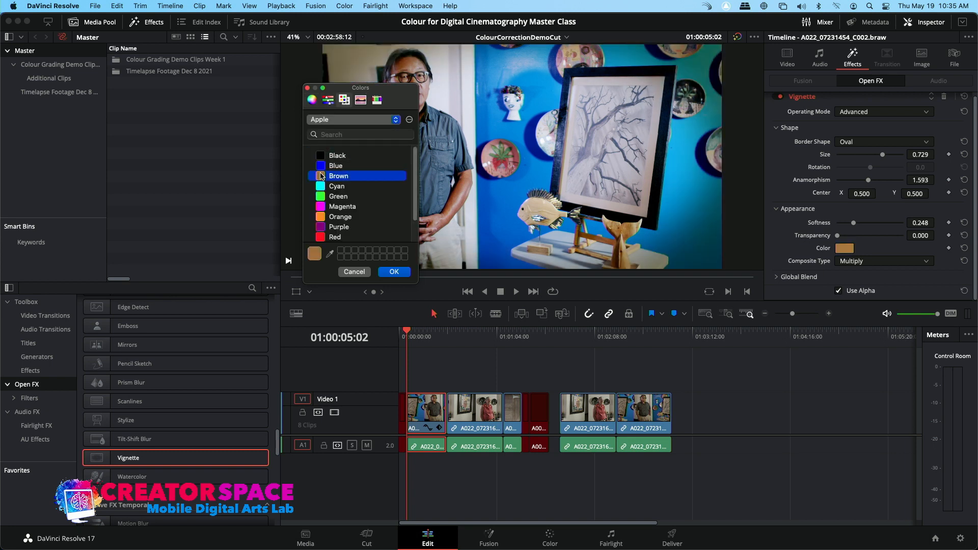
{"action": "left_click", "coordinate": [393, 273]}
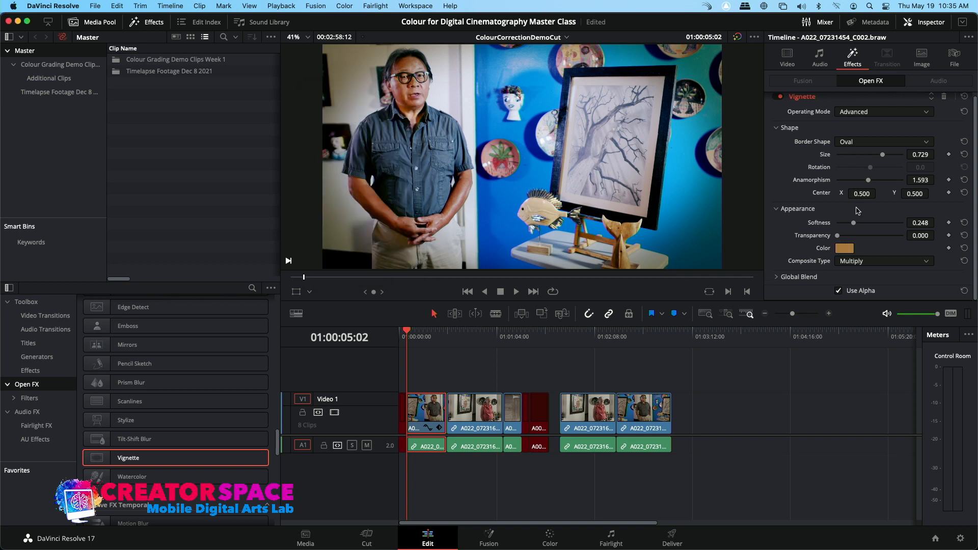
{"action": "mouse_move", "coordinate": [856, 225]}
{"action": "left_mouse_down"}
{"action": "mouse_move", "coordinate": [868, 224]}
{"action": "mouse_move", "coordinate": [814, 231]}
{"action": "mouse_move", "coordinate": [850, 224]}
{"action": "left_mouse_up"}
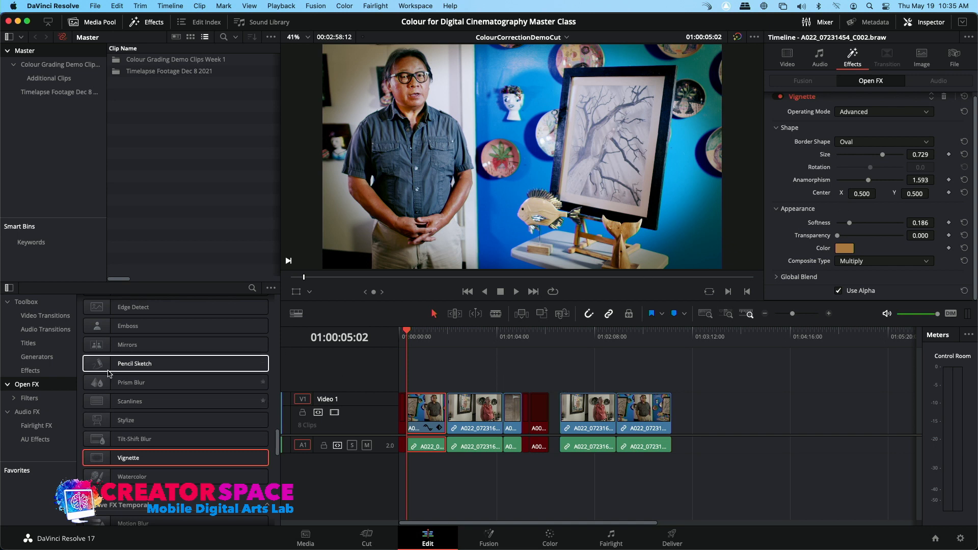
Step: Try the Pencil Sketch effect on the first clip with playback, then delete the applied effect
{"action": "left_click_drag", "start_coordinate": [107, 365], "coordinate": [431, 422]}
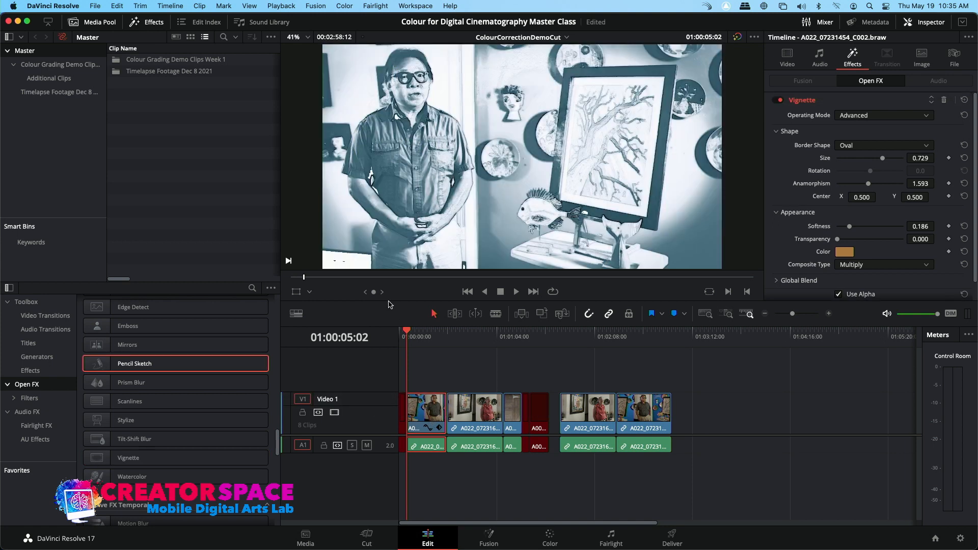
{"action": "left_click", "coordinate": [416, 337]}
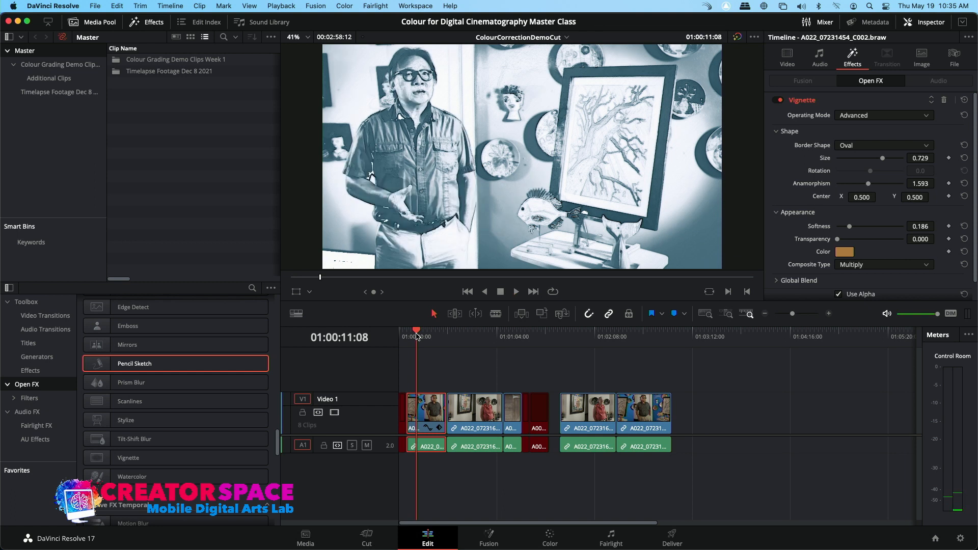
{"action": "key", "text": "space"}
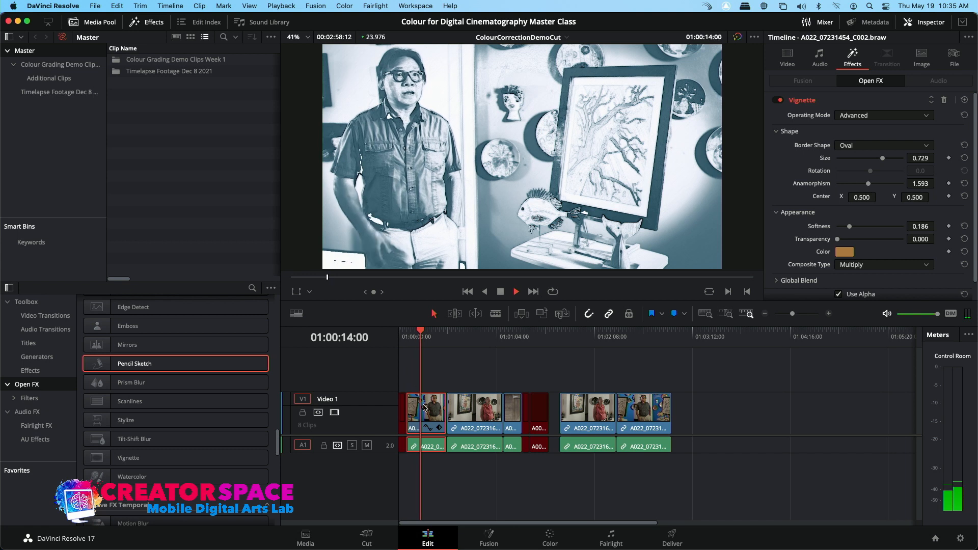
{"action": "key", "text": "space"}
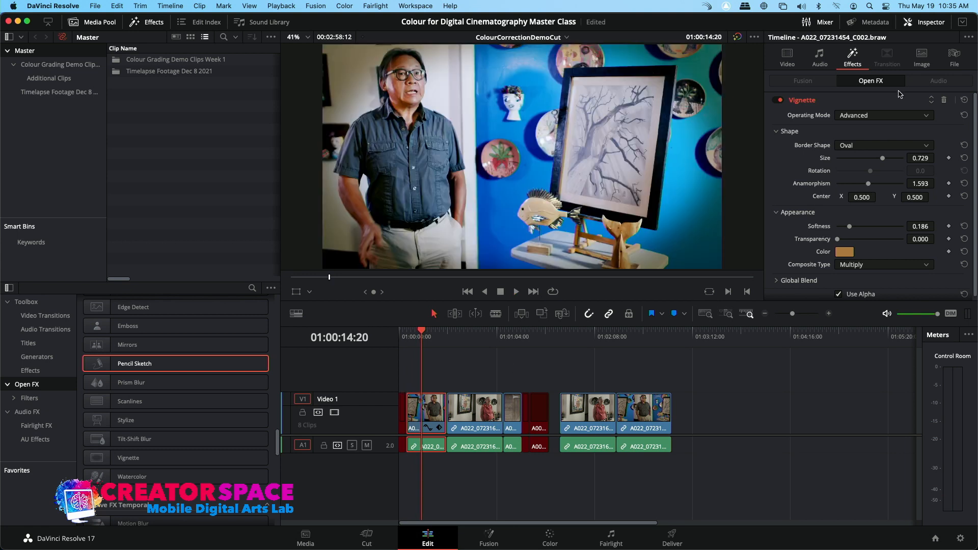
{"action": "left_click", "coordinate": [945, 101]}
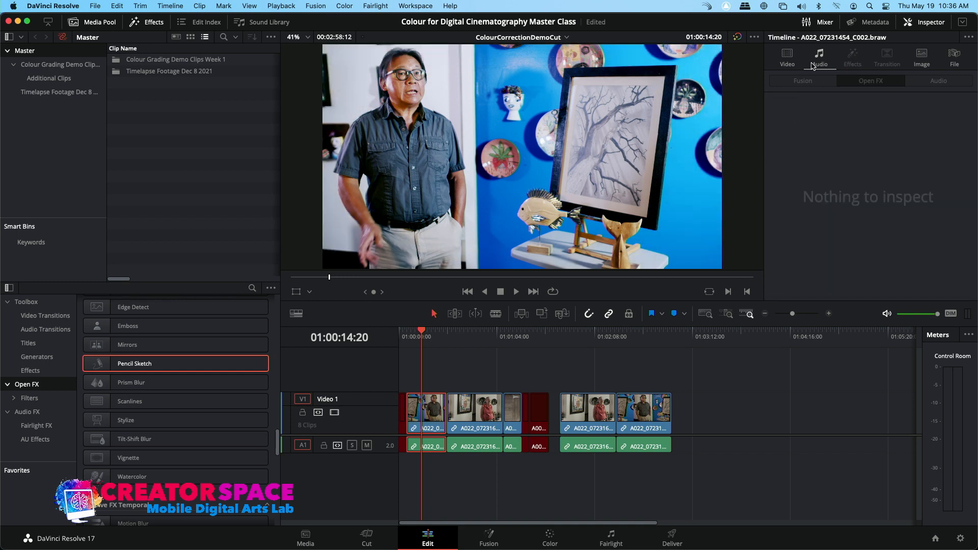
Step: Punch in on the clip with Zoom 1.270 and Position 202, -146, then save the project
{"action": "left_click", "coordinate": [788, 58]}
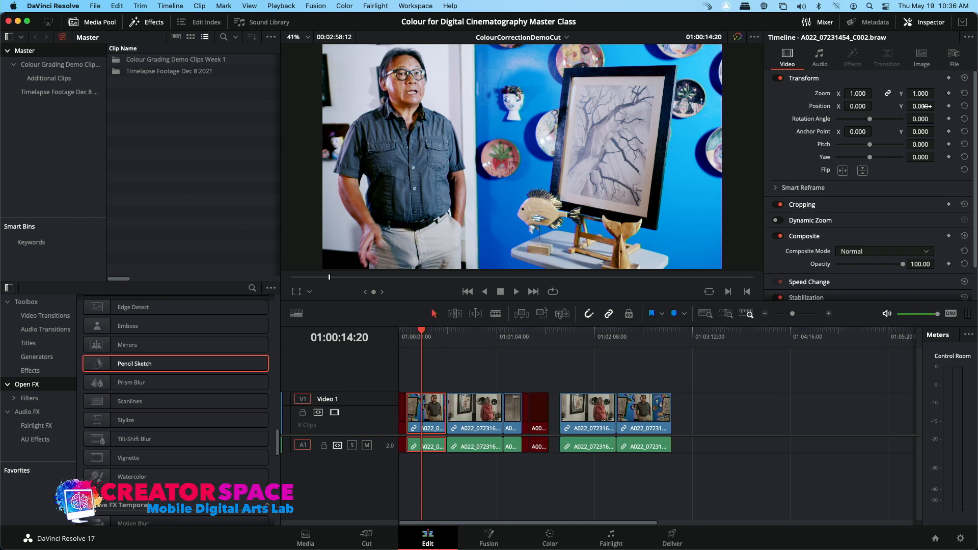
{"action": "left_click_drag", "start_coordinate": [924, 93], "coordinate": [937, 93]}
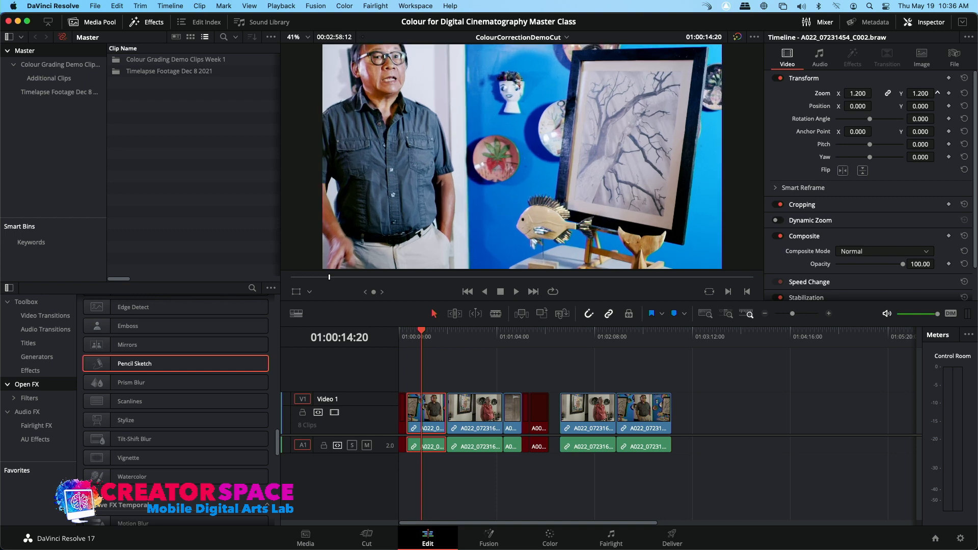
{"action": "left_click_drag", "start_coordinate": [856, 105], "coordinate": [923, 93]}
{"action": "mouse_move", "coordinate": [859, 106]}
{"action": "left_mouse_down"}
{"action": "mouse_move", "coordinate": [848, 106]}
{"action": "mouse_move", "coordinate": [875, 106]}
{"action": "left_mouse_up"}
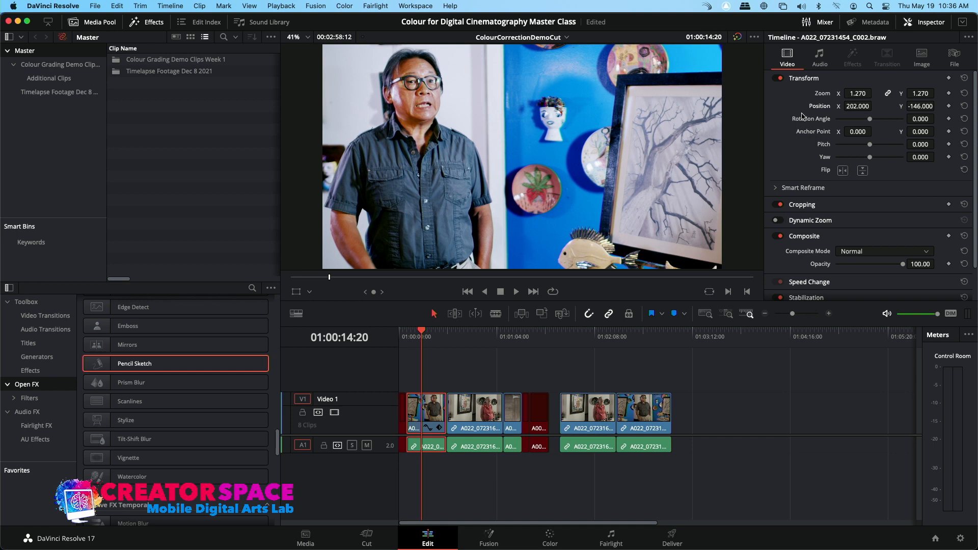
{"action": "key", "text": "super+s"}
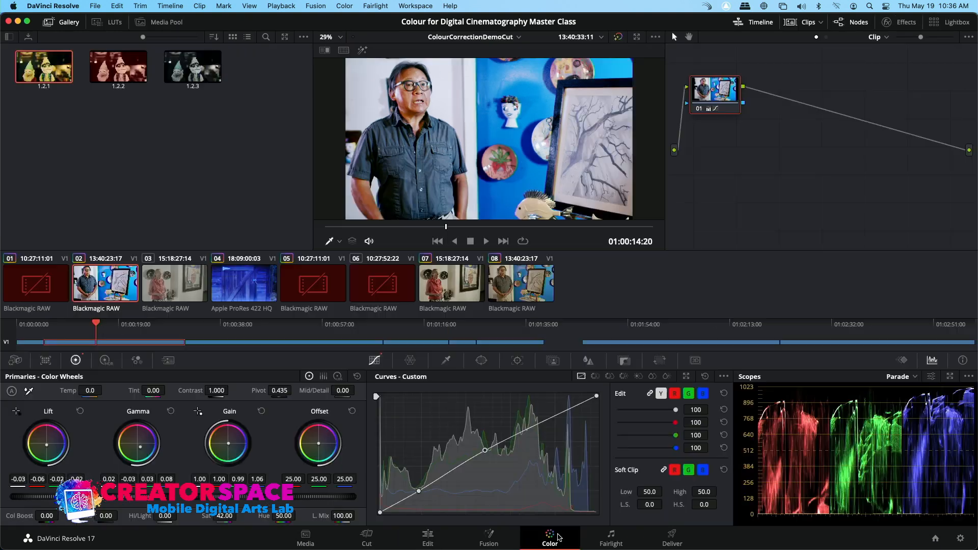
Step: On the Color page, compare the graded first clip against the ungraded third clip
{"action": "left_click", "coordinate": [558, 538]}
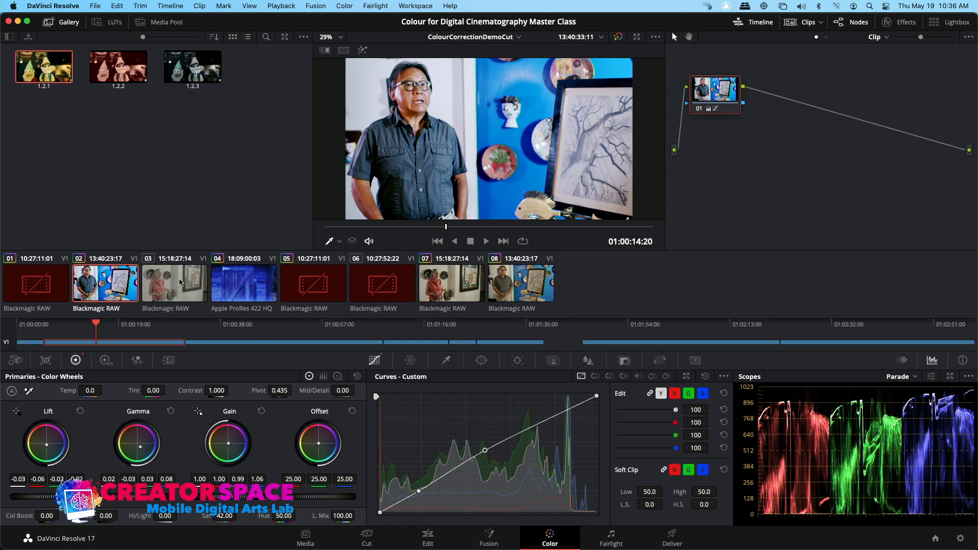
{"action": "left_click", "coordinate": [180, 283]}
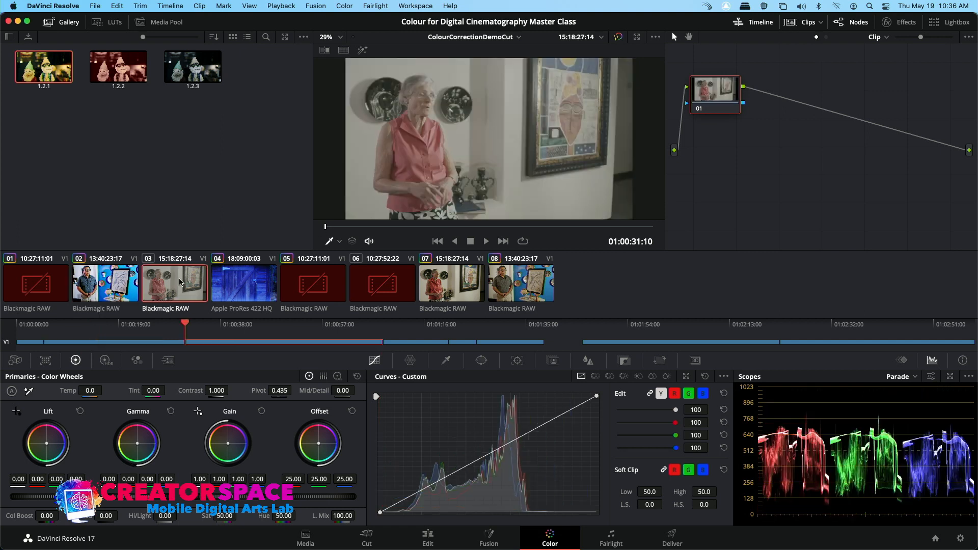
{"action": "left_click", "coordinate": [129, 279]}
{"action": "left_click", "coordinate": [179, 281]}
{"action": "left_click", "coordinate": [99, 281]}
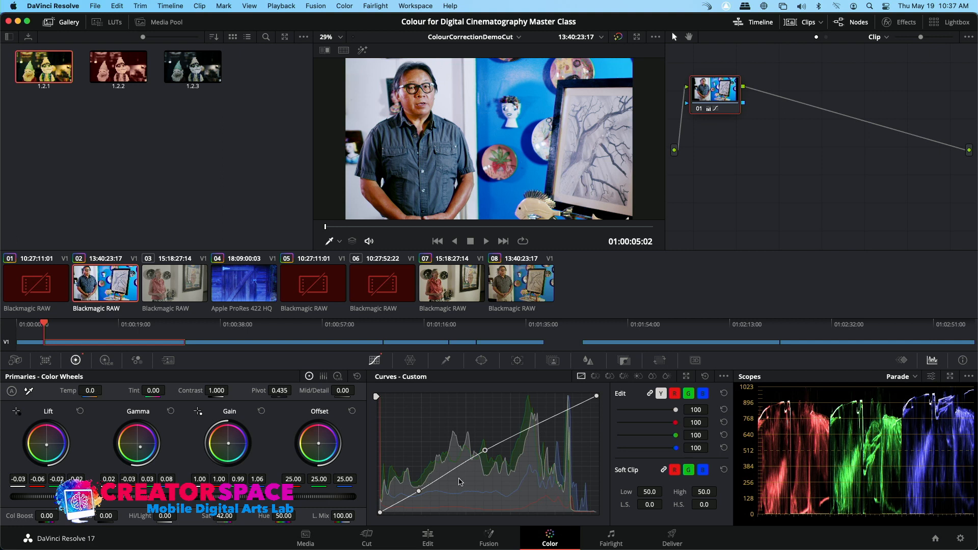
Step: Review the clip's Blackmagic RAW image settings on the Edit page, then return to the Color page
{"action": "left_click", "coordinate": [427, 536]}
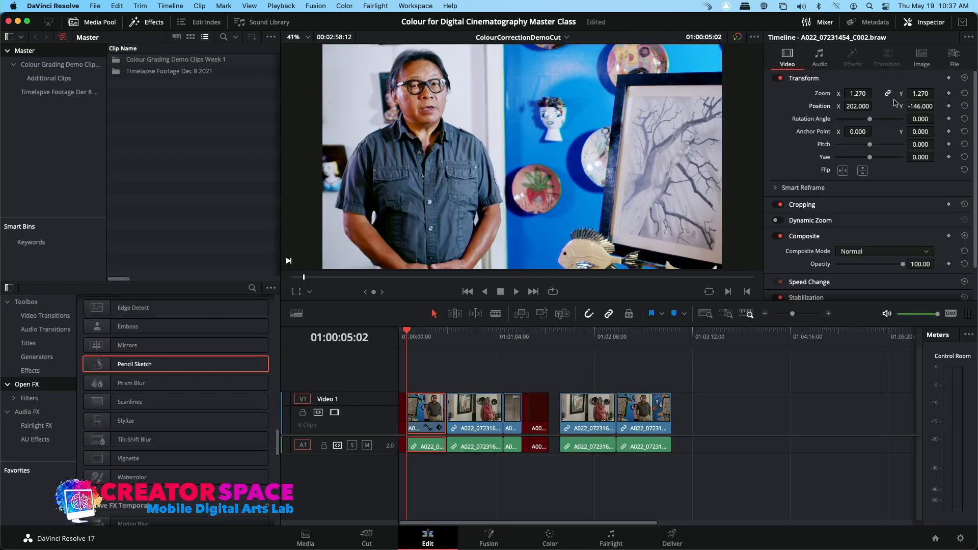
{"action": "left_click", "coordinate": [921, 57]}
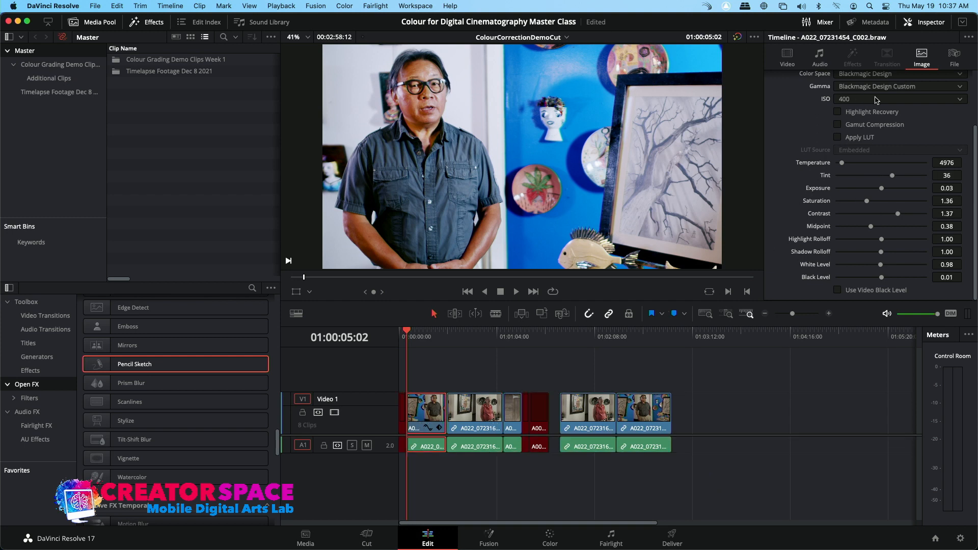
{"action": "scroll", "coordinate": [916, 111], "scroll_direction": "up", "scroll_amount": 3}
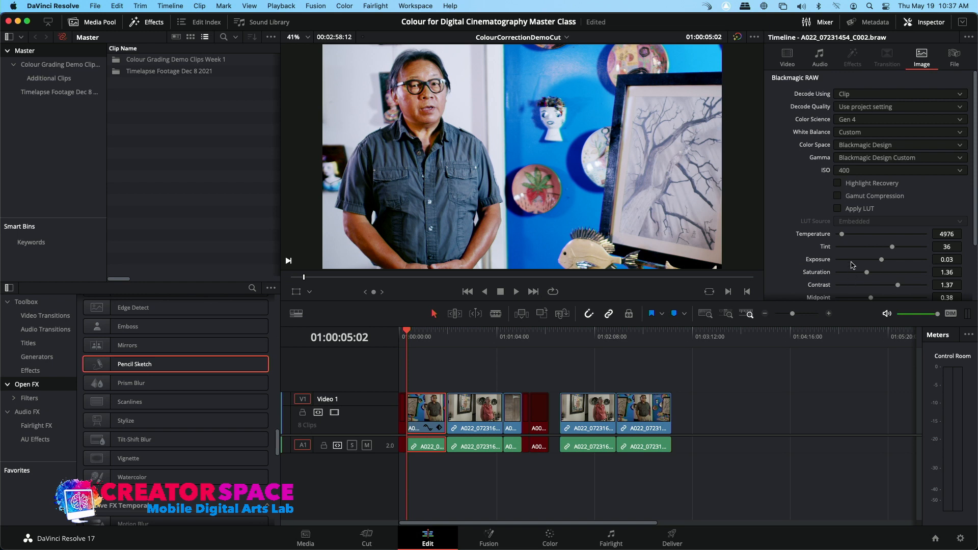
{"action": "scroll", "coordinate": [854, 265], "scroll_direction": "down", "scroll_amount": 3}
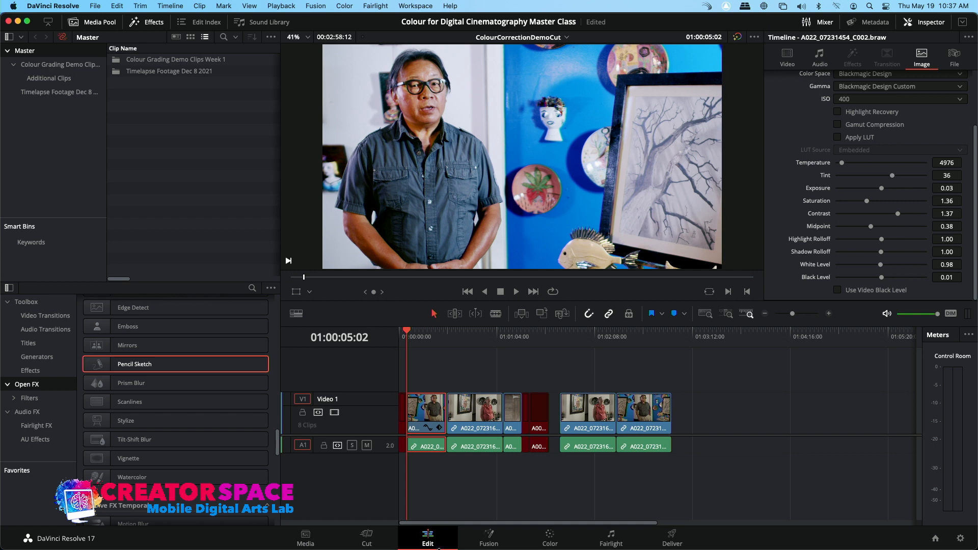
{"action": "left_click", "coordinate": [550, 539]}
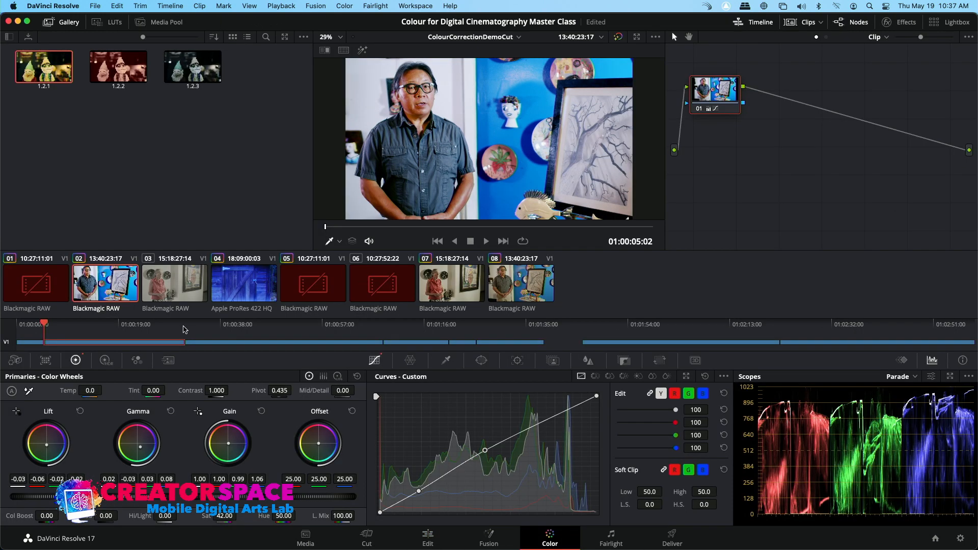